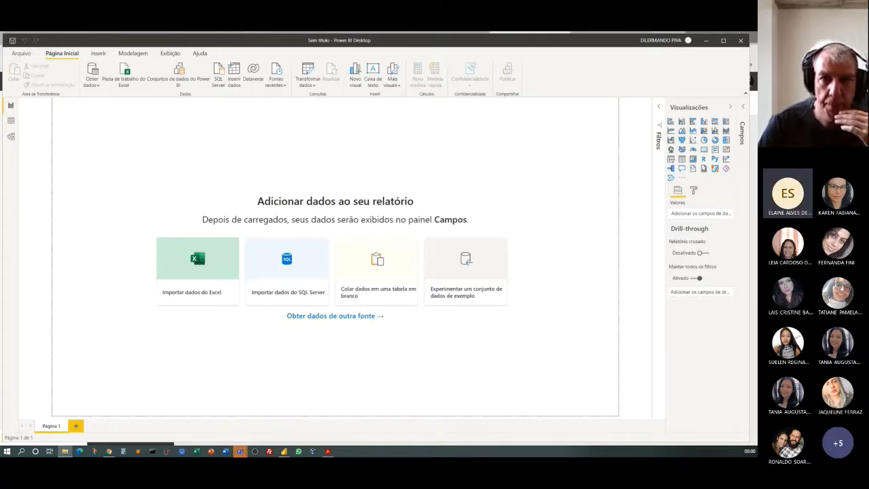
- Locate the dados_pedidos CSV file in the Aula16 folder in File Explorer and return to Power BI Desktop
left_click(65, 451)
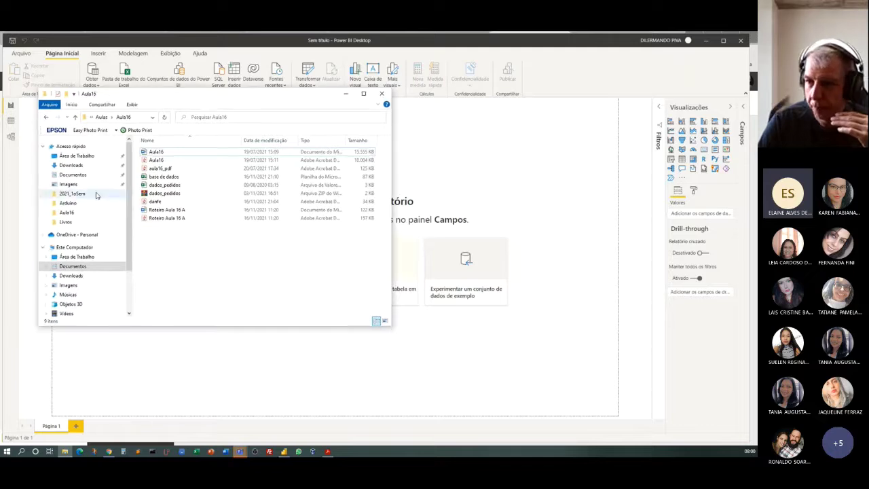
left_click(158, 186)
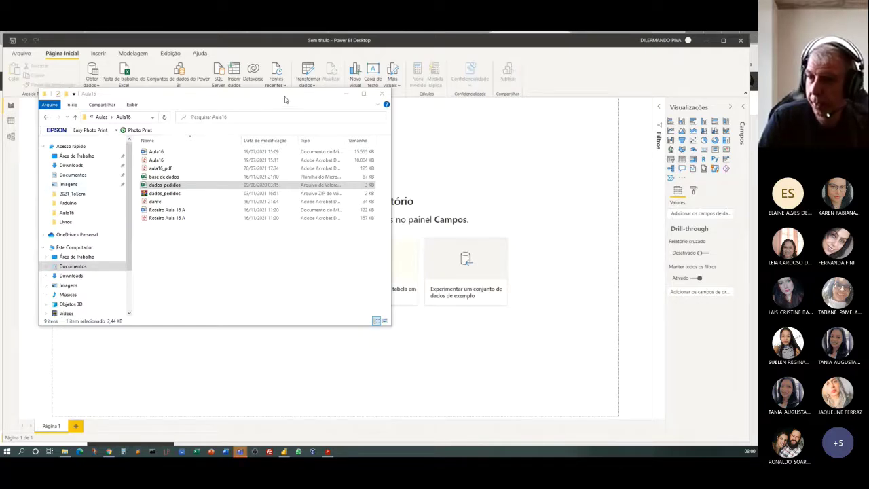
left_click(64, 451)
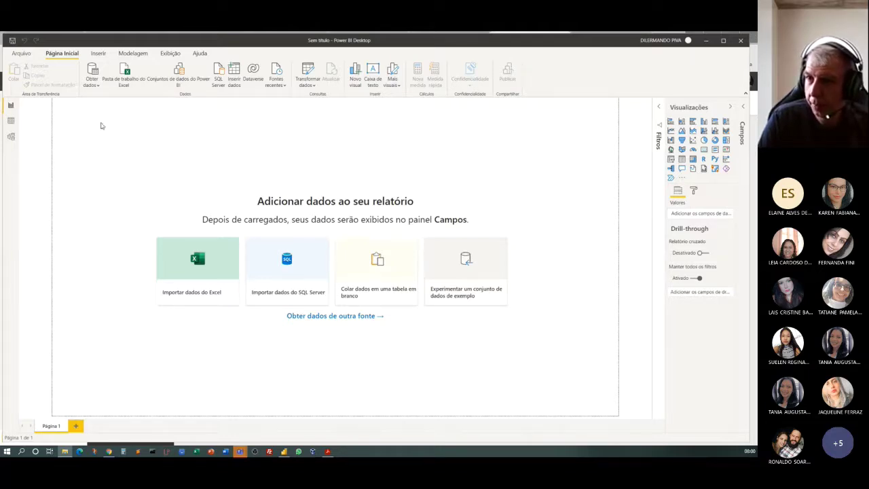
- Start getting data from a Texto/CSV file, choosing the connector from the full list of file sources
left_click(95, 84)
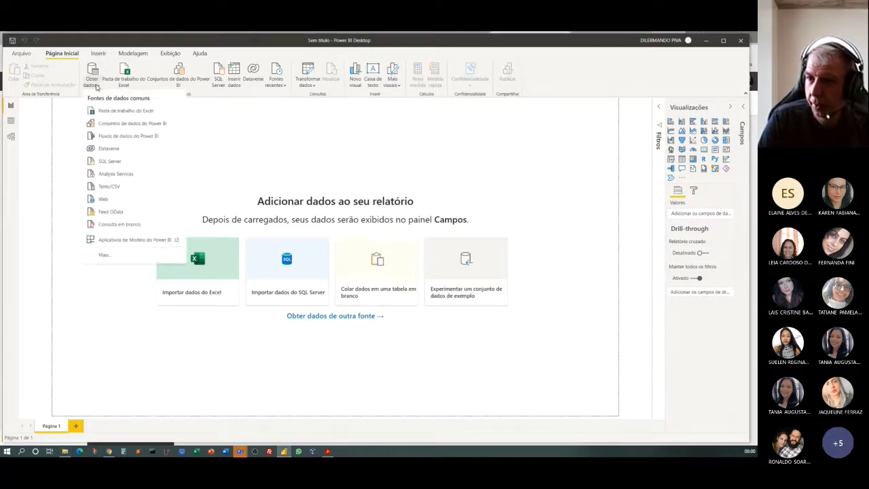
left_click(113, 255)
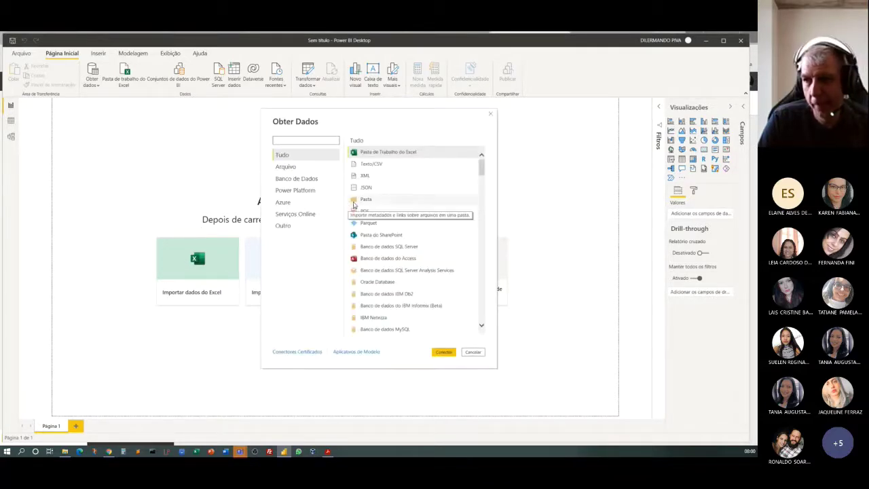
left_click(286, 167)
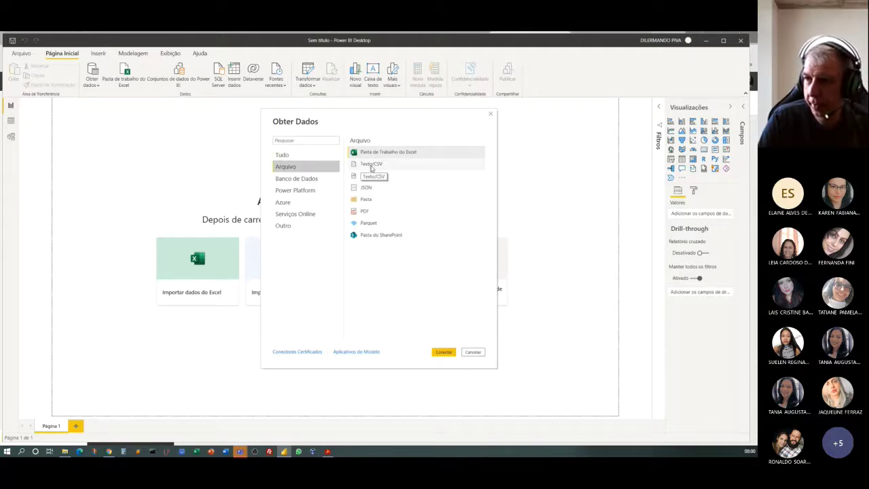
left_click(370, 166)
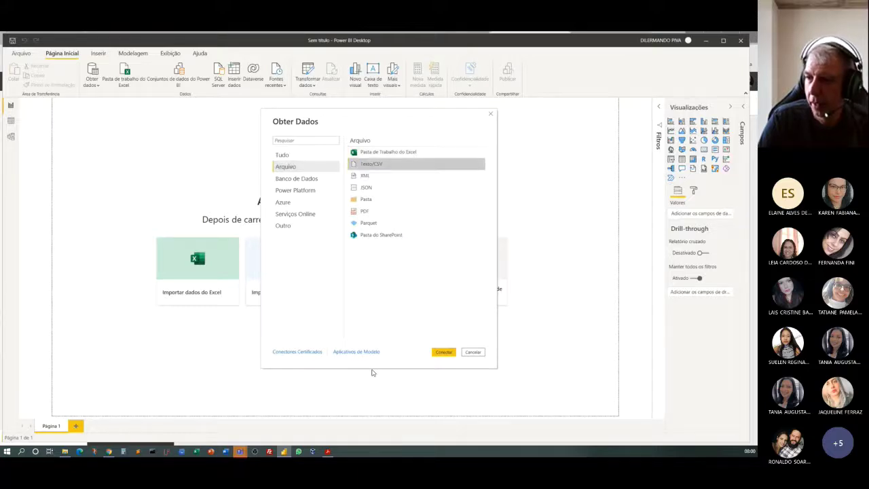
left_click(444, 352)
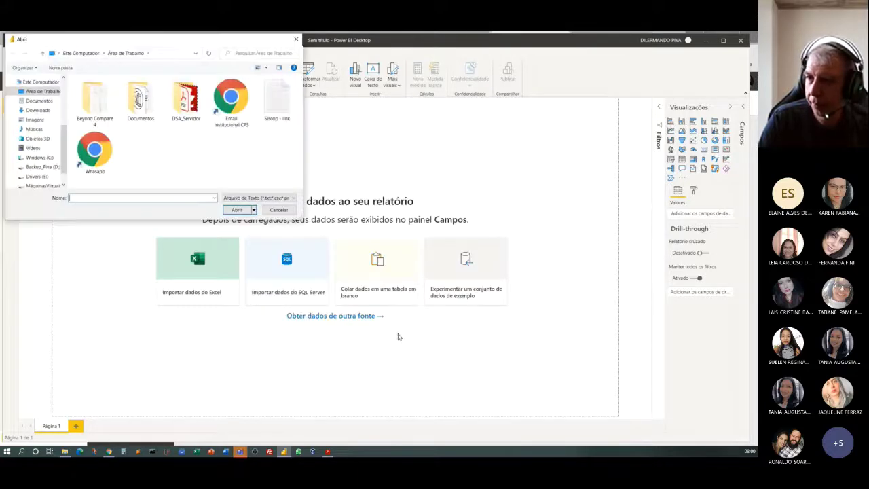
- Preview dados_pedidos from Documentos > Atual > Disciplinas Lecionadas > InformáticaAplicada_GQ > Aulas > Aula16, checking the PrecoUnidade values, and cancel the import
left_click(39, 101)
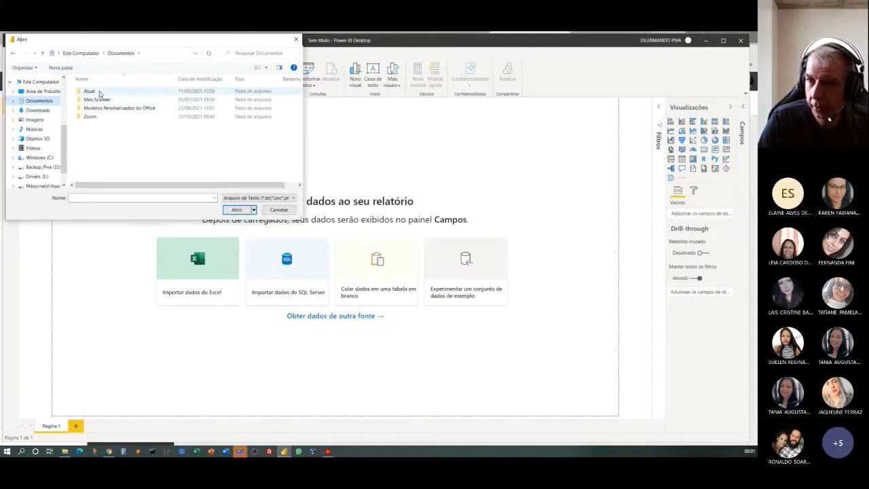
double_click(101, 92)
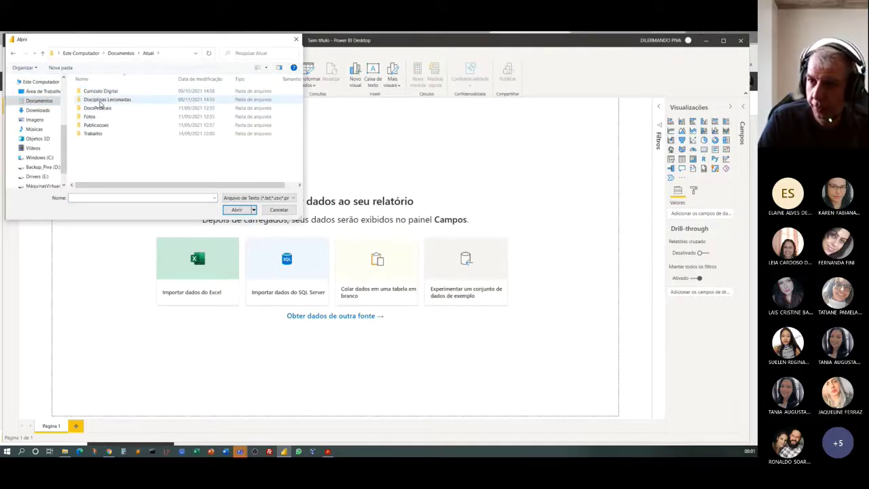
double_click(101, 101)
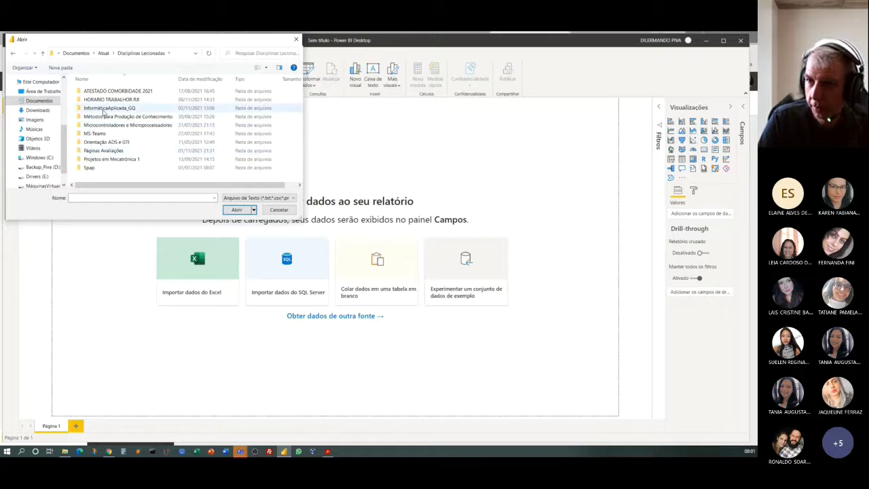
double_click(100, 109)
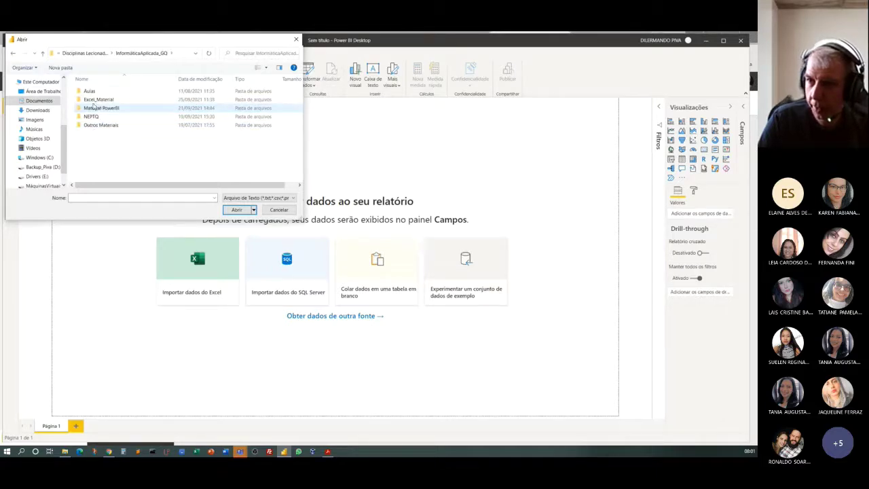
double_click(89, 91)
scroll(109, 145, "down", 3)
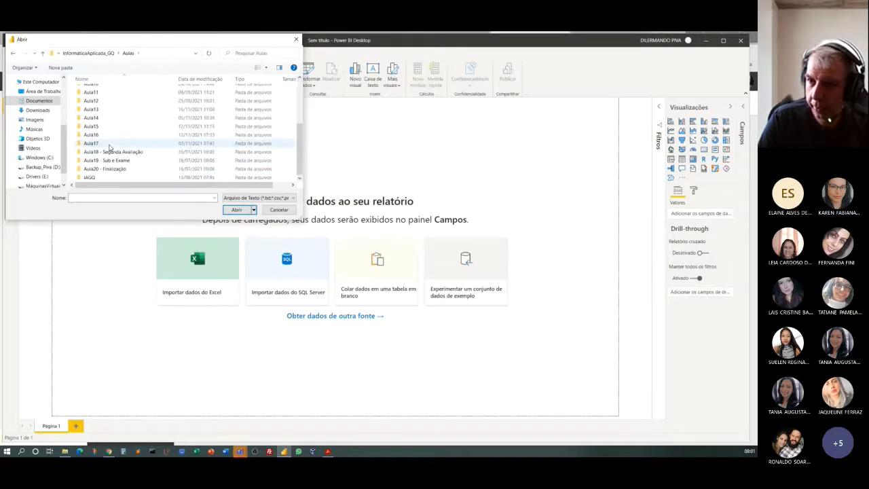
double_click(88, 135)
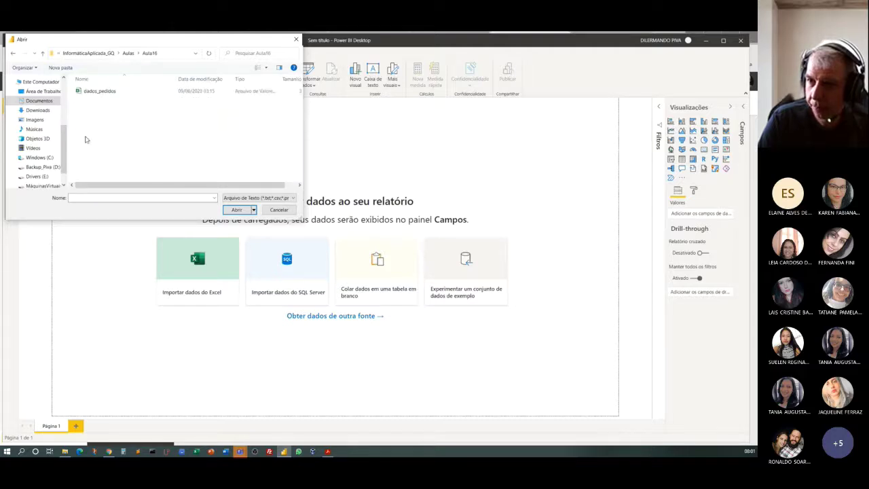
double_click(97, 92)
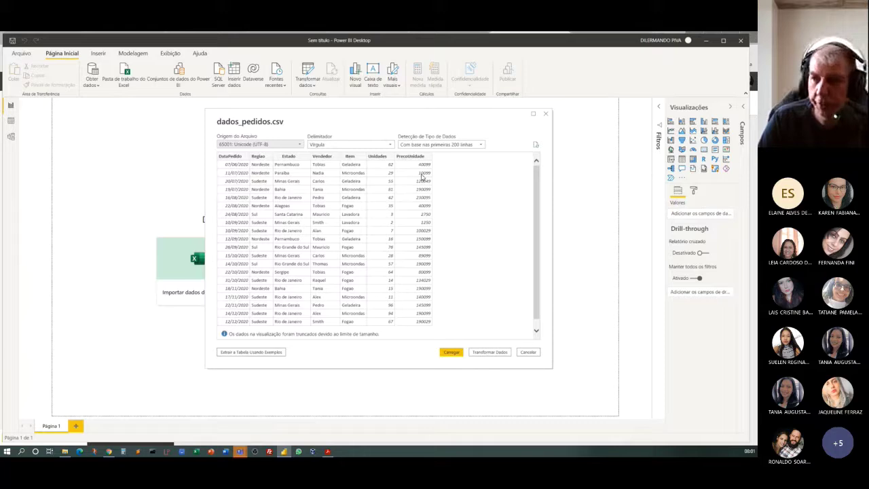
left_click(530, 352)
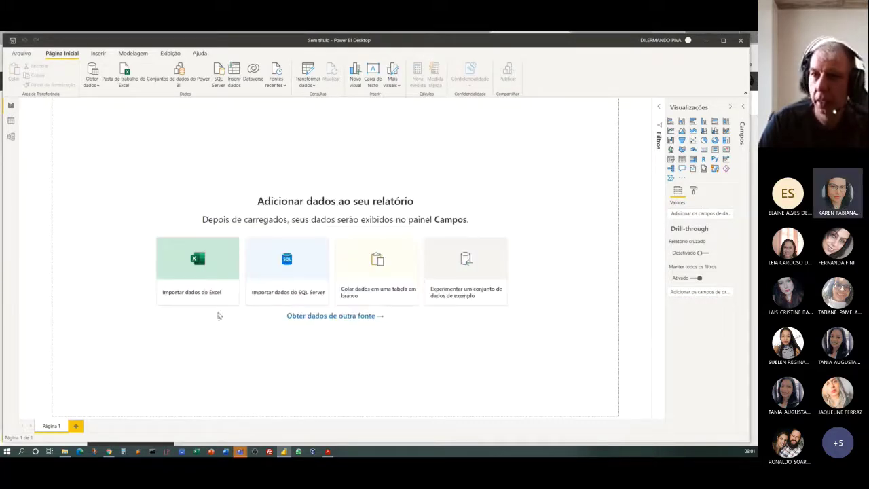
- Examine the import locale choices in the current file's regional settings and close the options without changing anything
left_click(21, 53)
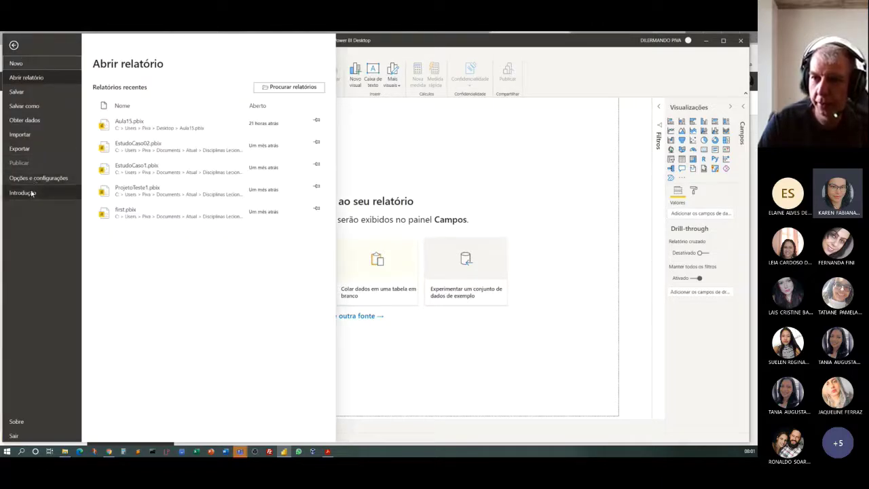
left_click(34, 180)
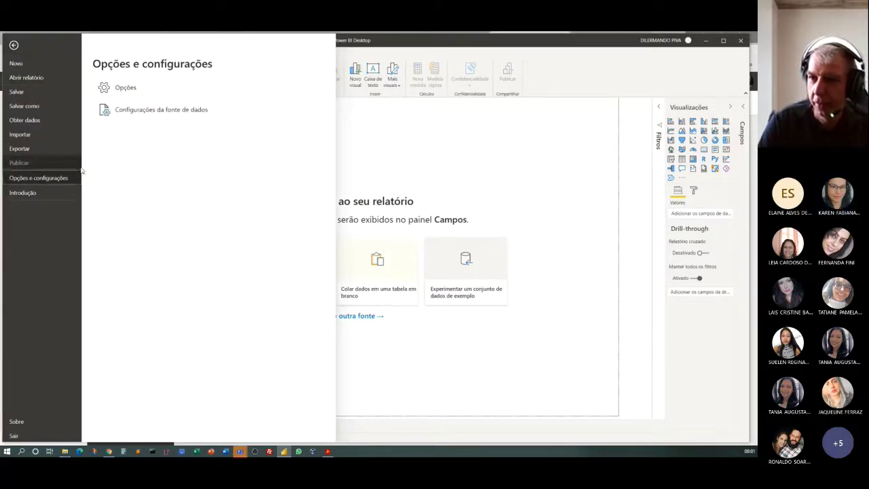
left_click(126, 88)
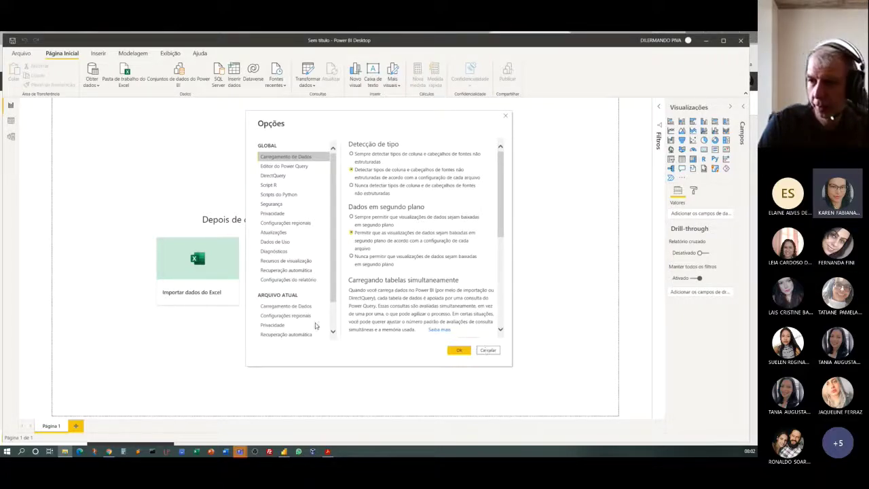
left_click(292, 316)
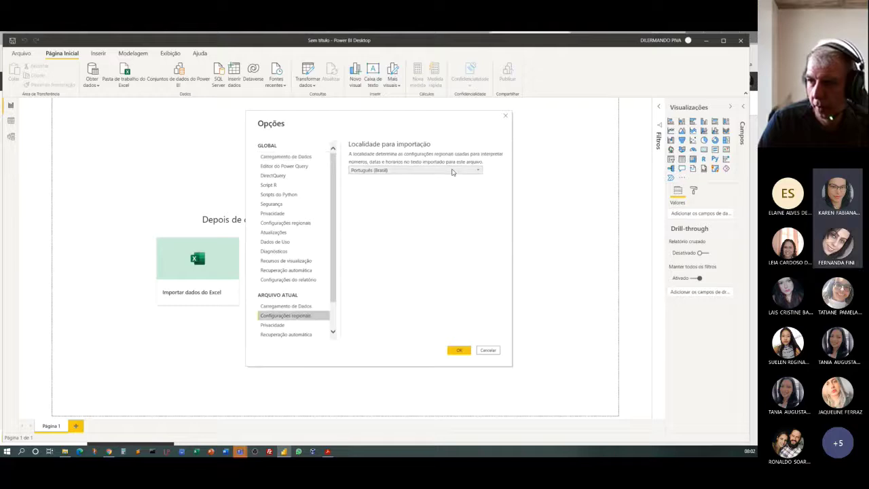
left_click(446, 171)
scroll(443, 228, "up", 10)
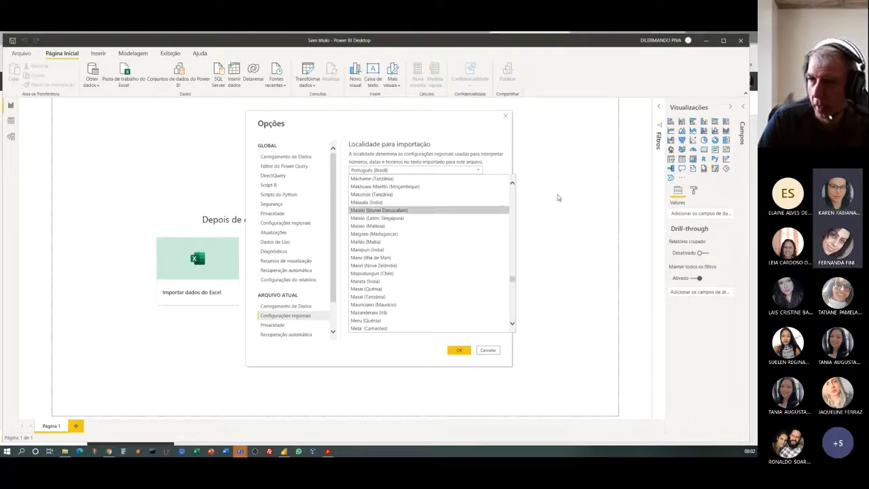
left_click(497, 100)
left_click(505, 116)
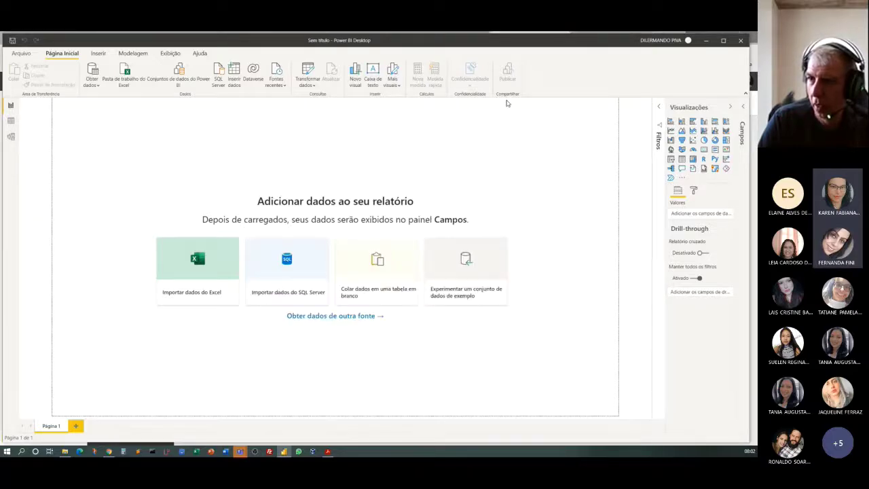
left_click(97, 84)
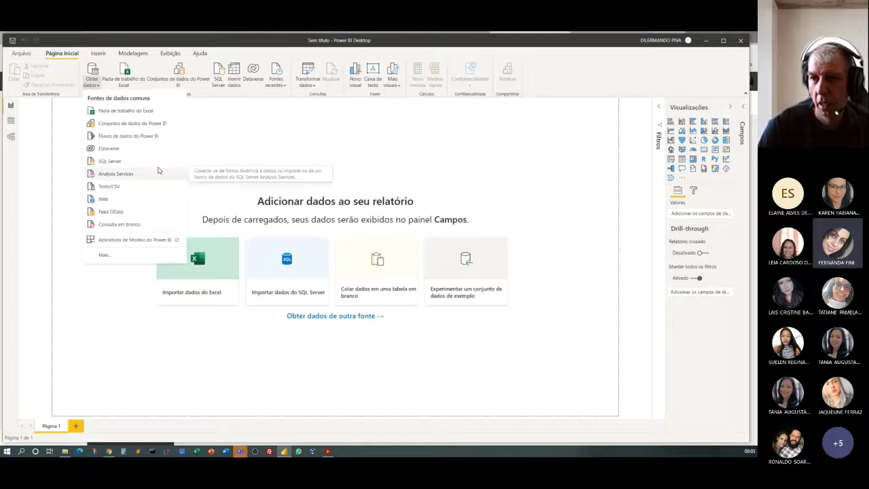
left_click(111, 257)
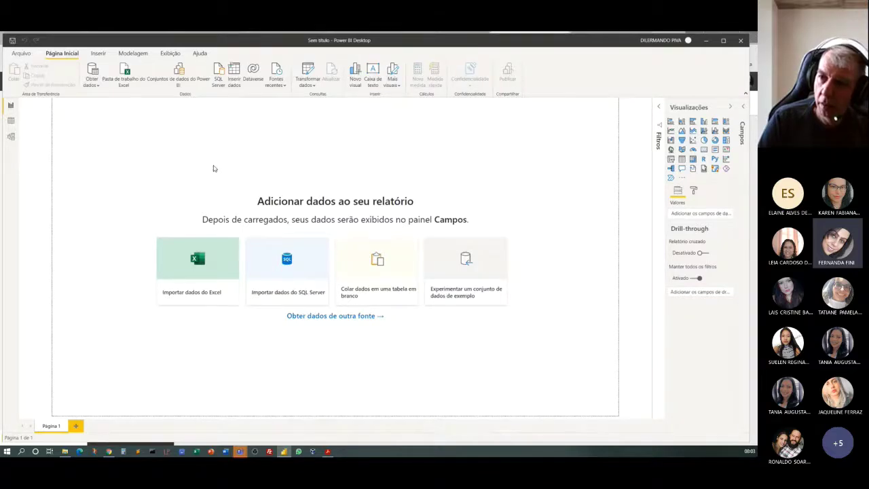
left_click(303, 167)
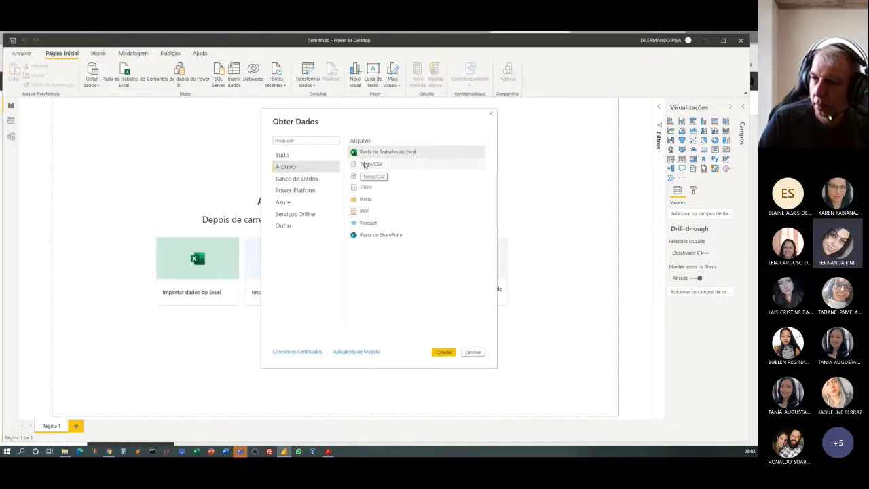
left_click(364, 165)
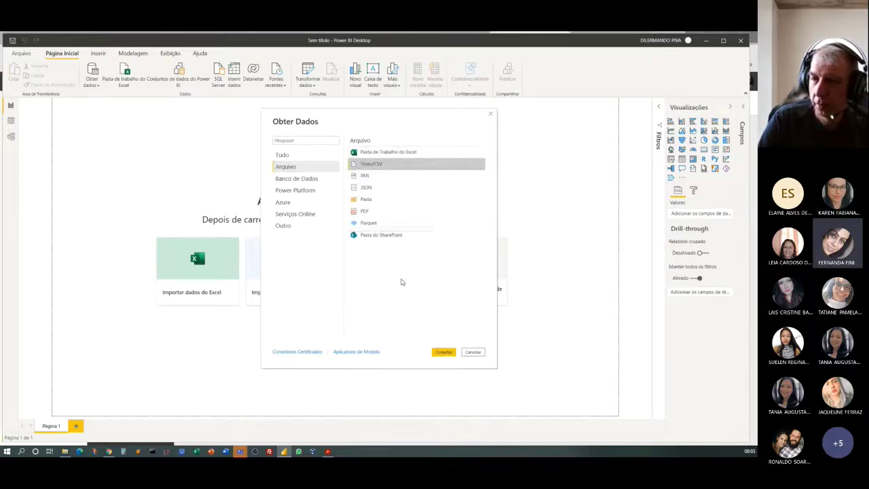
left_click(475, 353)
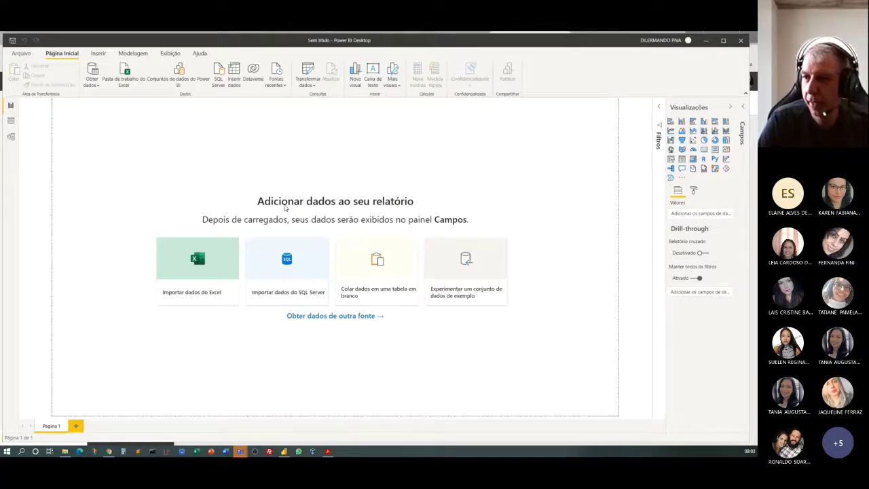
- Set the current file's import locale to Inglês (Estados Unidos) in its regional settings and accept the options
left_click(27, 54)
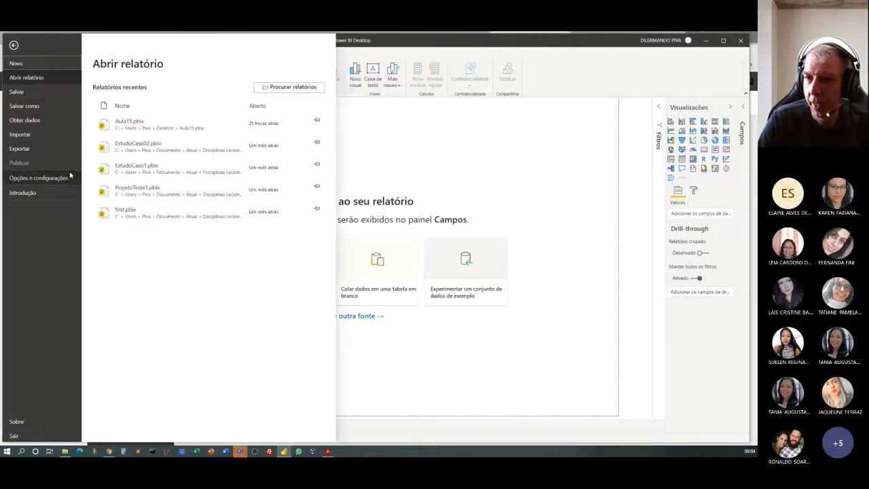
left_click(42, 180)
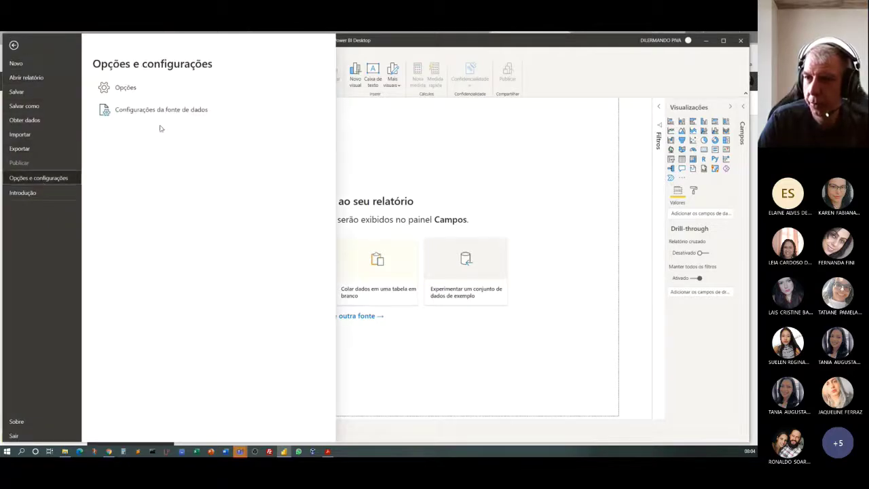
left_click(125, 88)
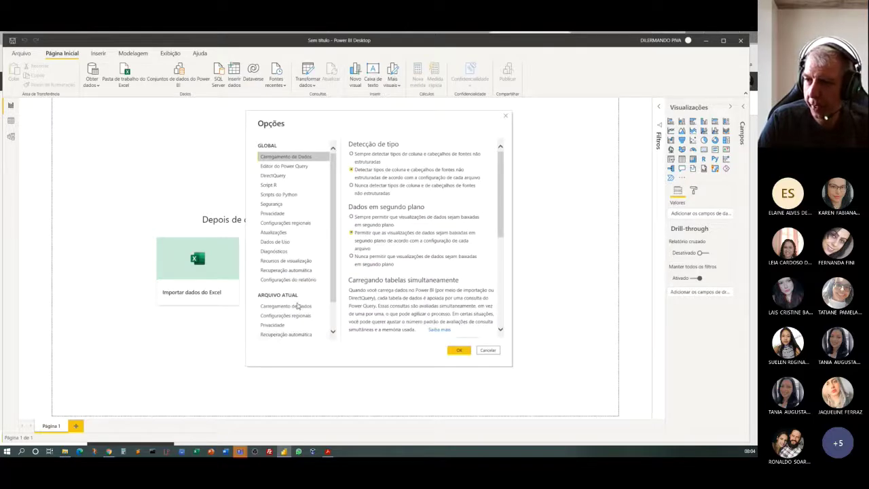
left_click(282, 315)
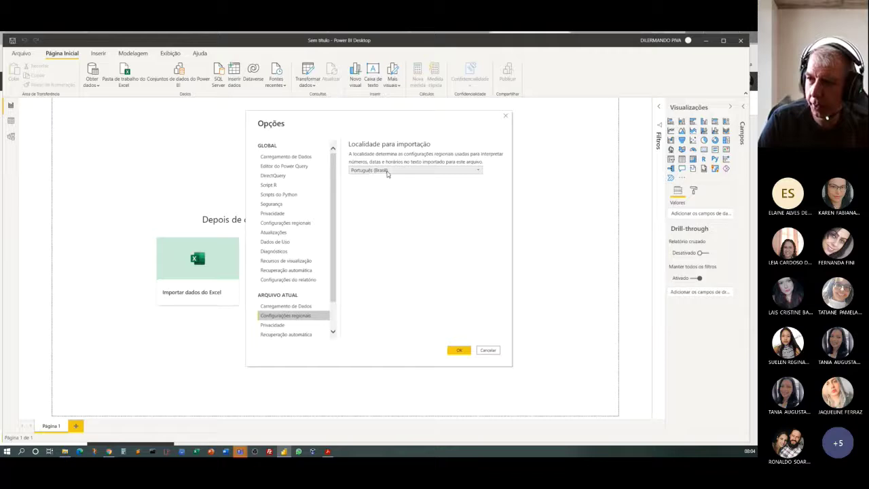
left_click(406, 173)
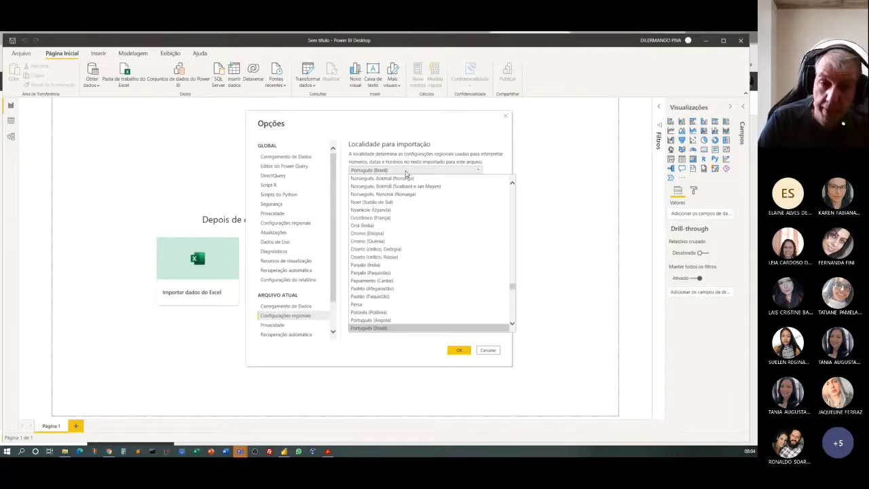
scroll(435, 252, "up", 10)
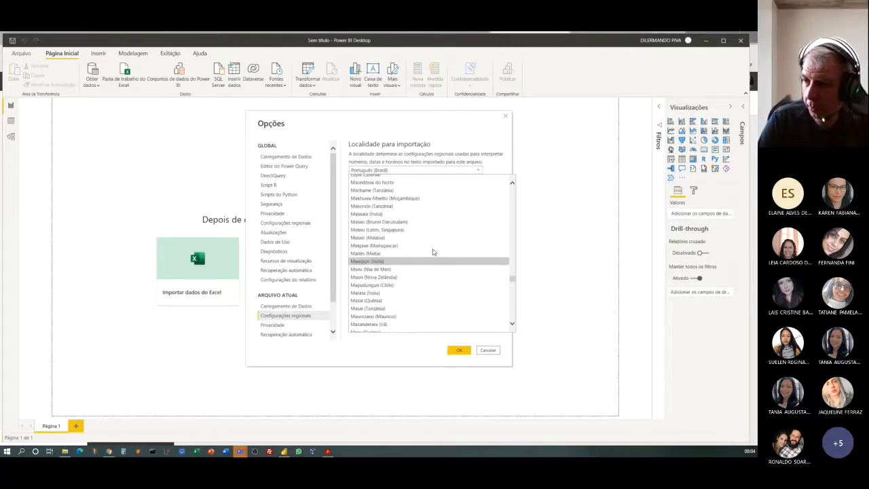
scroll(433, 252, "up", 15)
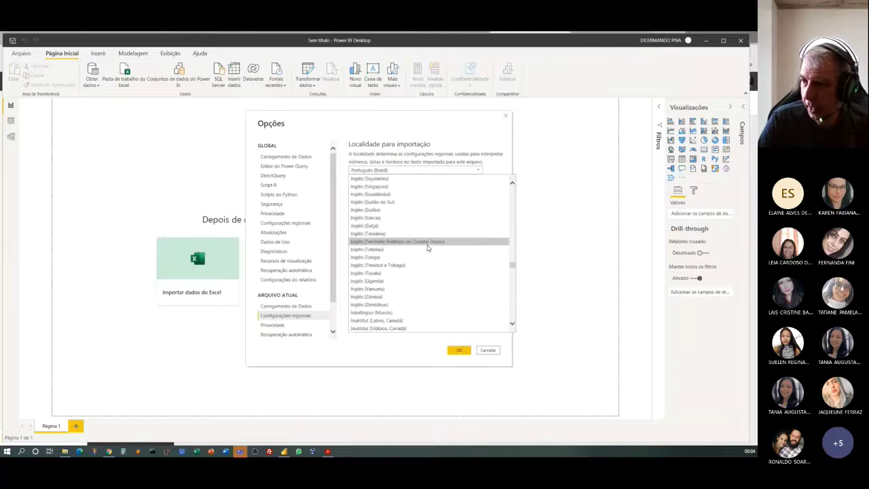
scroll(428, 248, "up", 6)
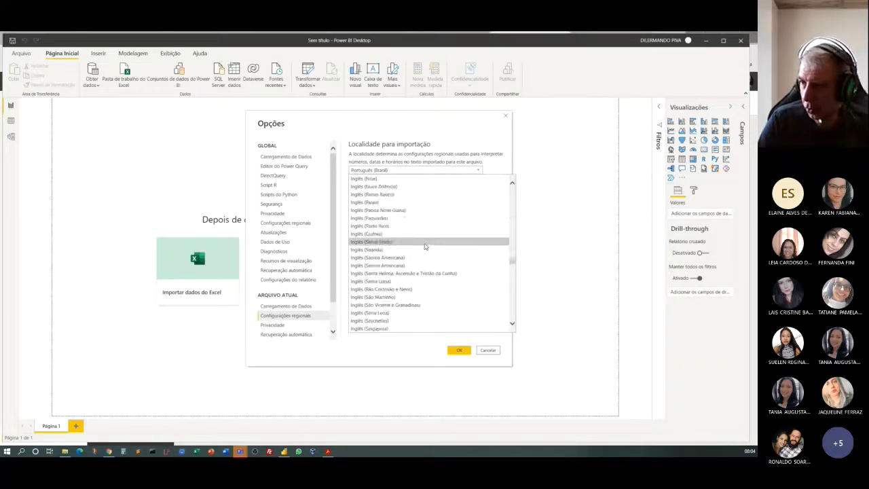
scroll(425, 247, "up", 10)
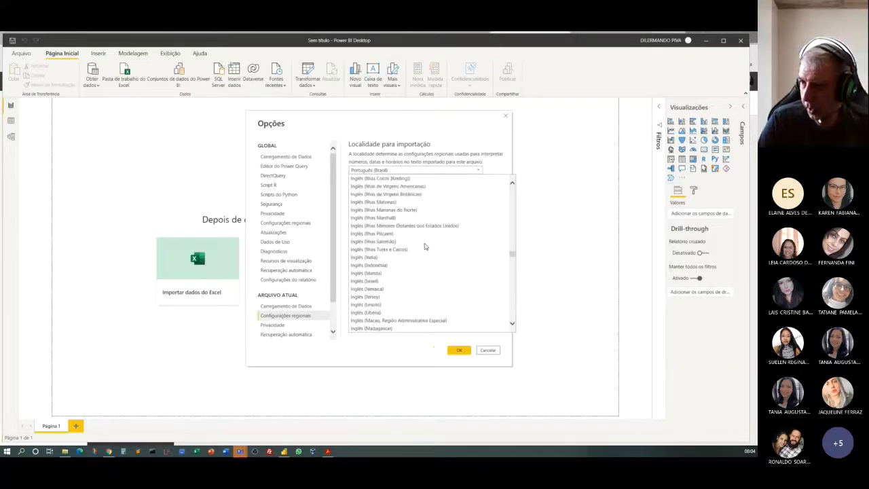
scroll(425, 246, "up", 9)
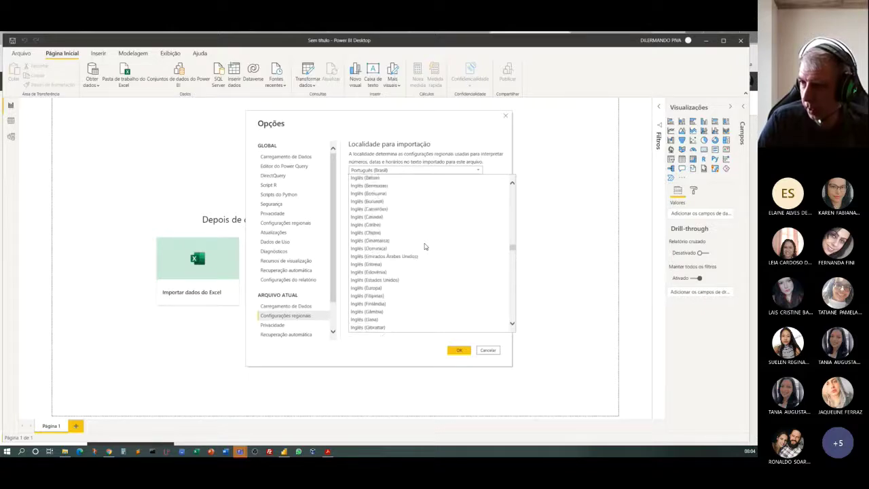
scroll(425, 247, "up", 1)
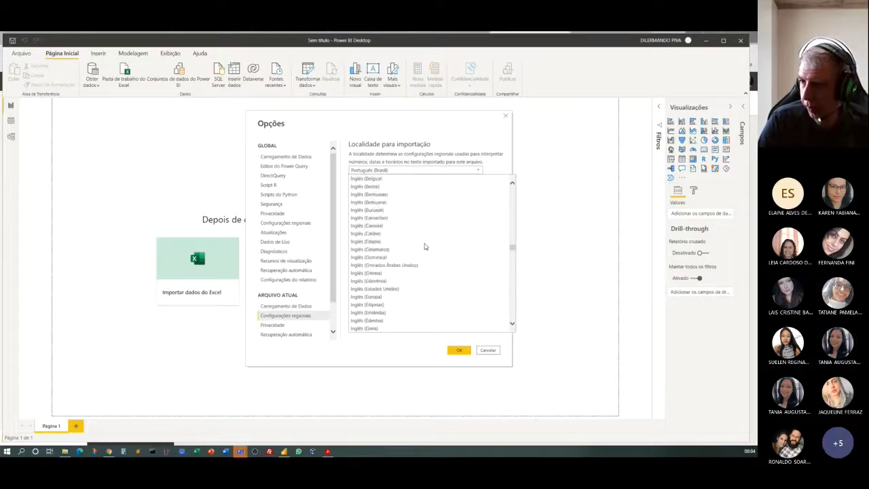
left_click(388, 290)
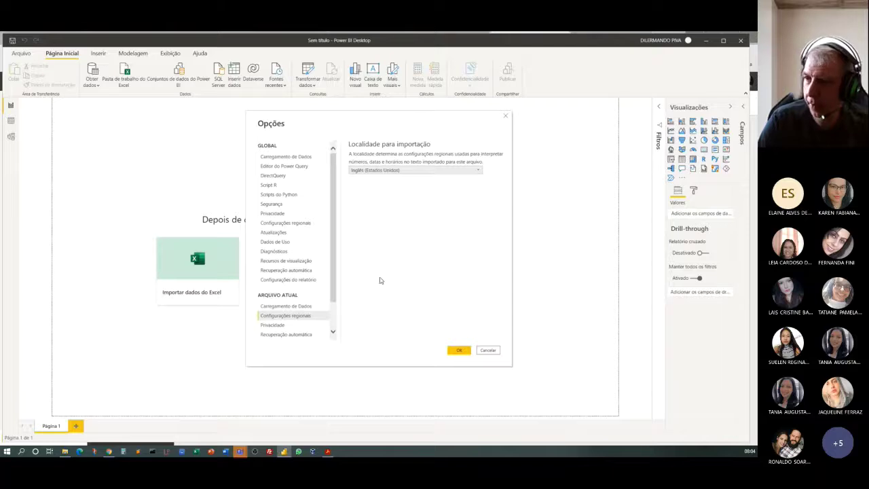
left_click(459, 350)
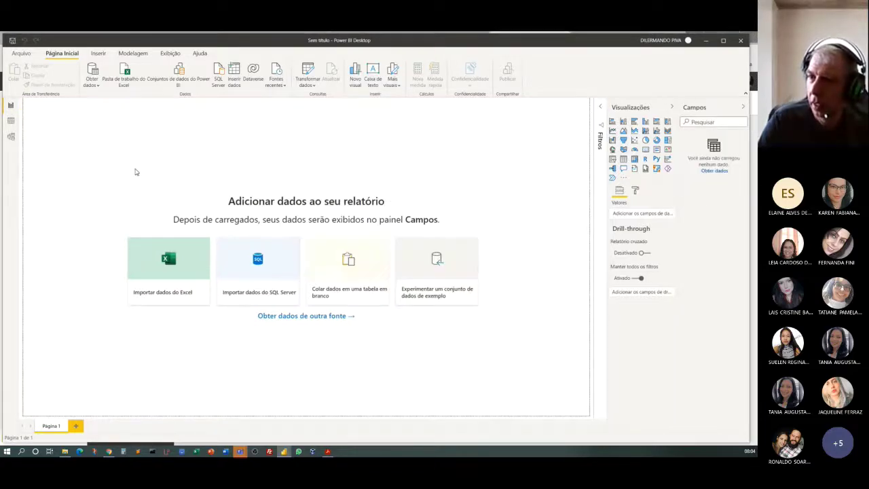
- Start getting data with the Texto/CSV connector from the full list of file sources
left_click(89, 80)
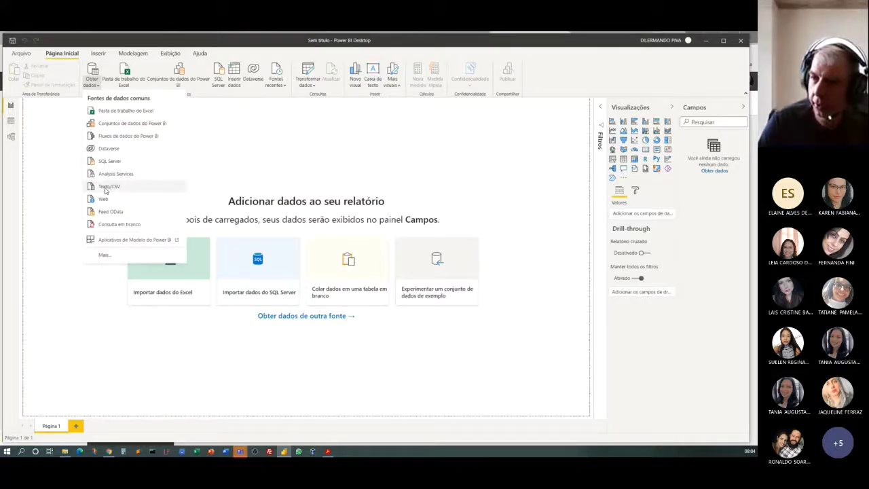
left_click(106, 255)
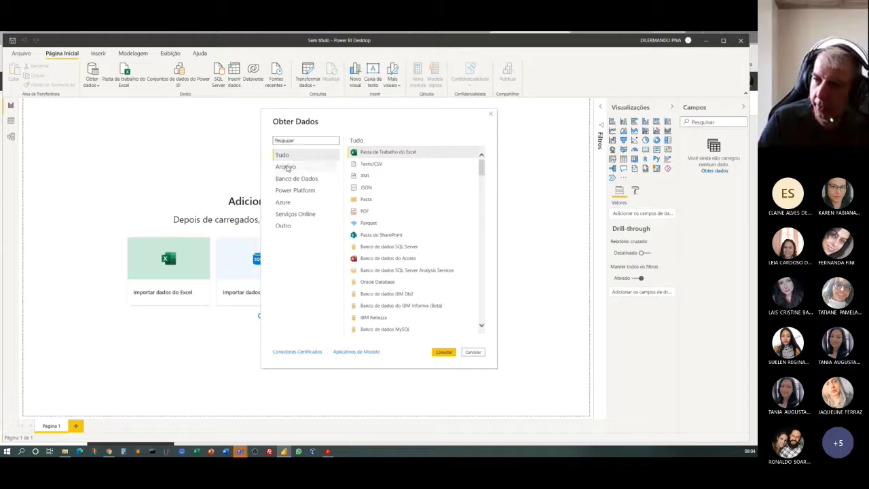
left_click(288, 170)
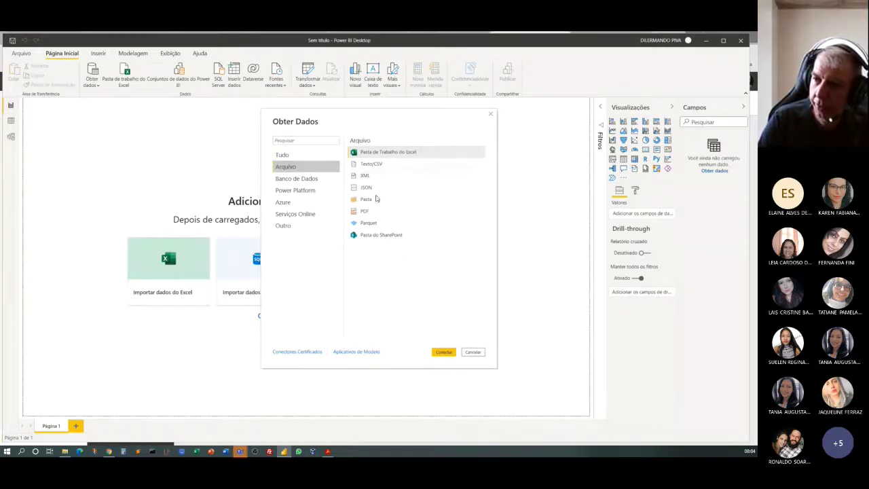
left_click(370, 165)
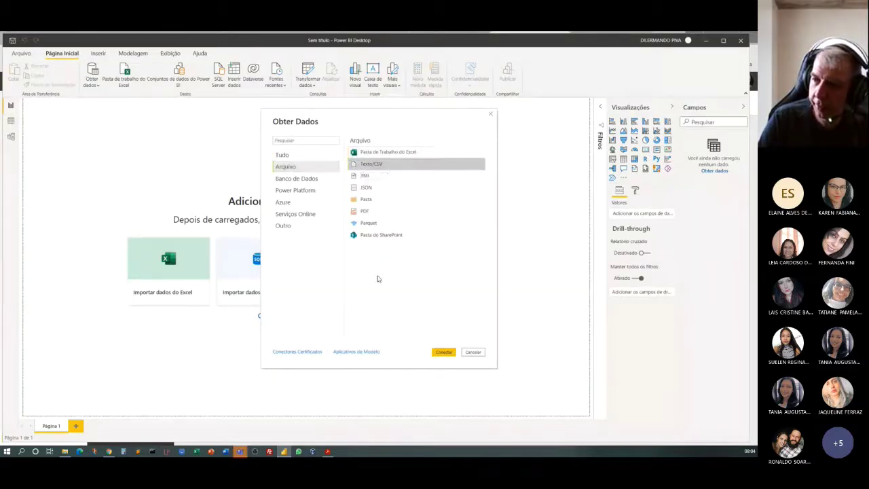
left_click(445, 352)
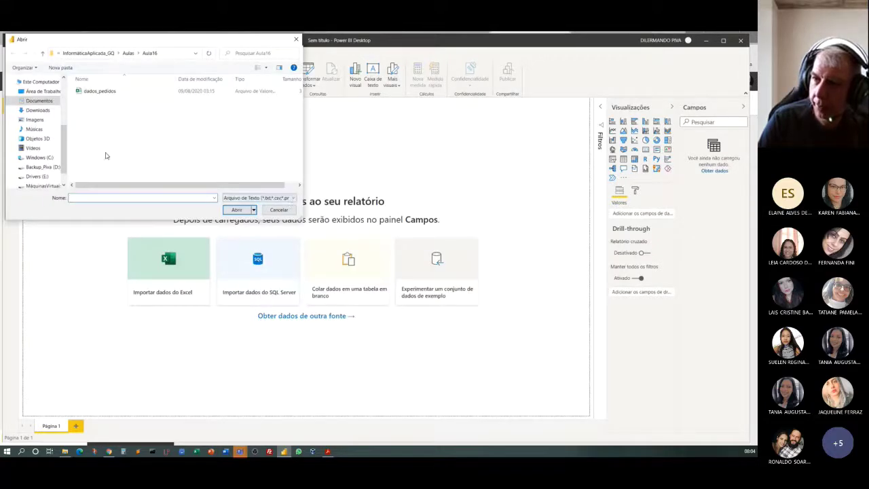
- Load dados_pedidos from the Aula16 folder and show the imported table in the data view
left_click(103, 91)
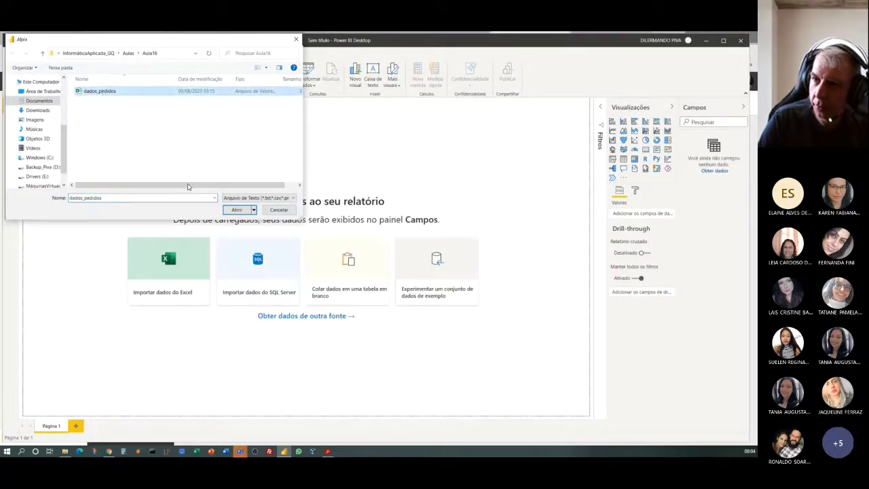
left_click(236, 210)
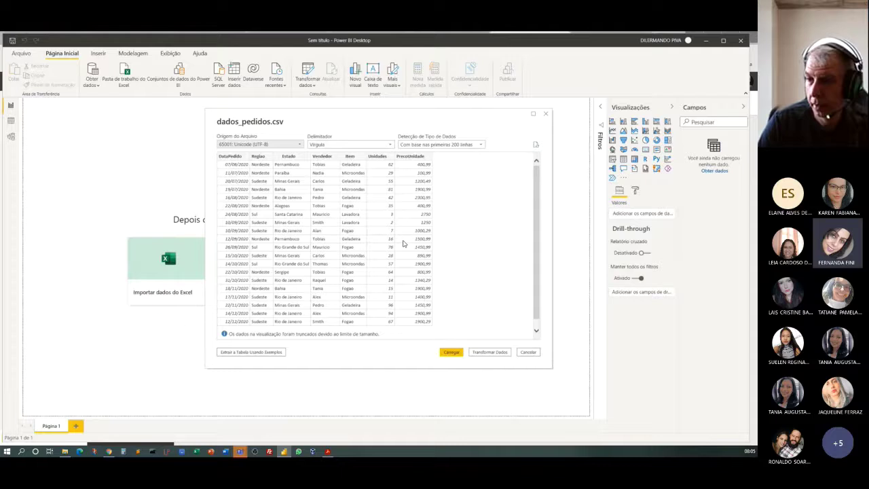
left_click(453, 354)
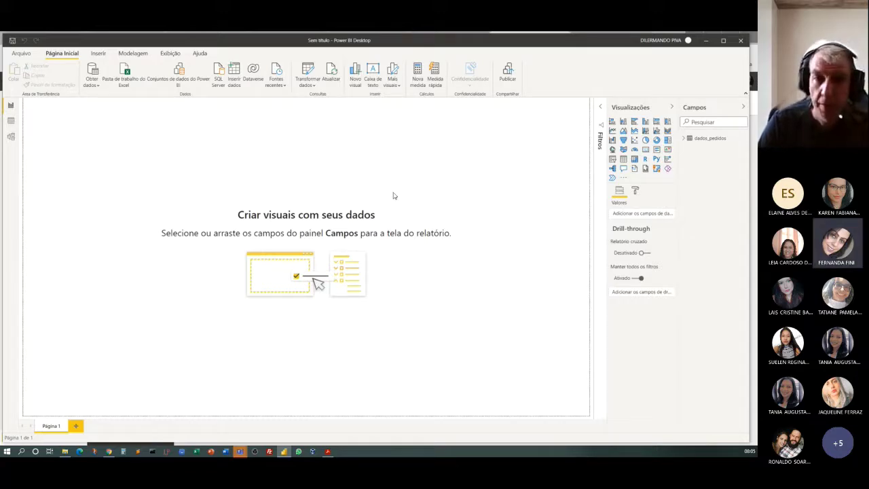
left_click(12, 120)
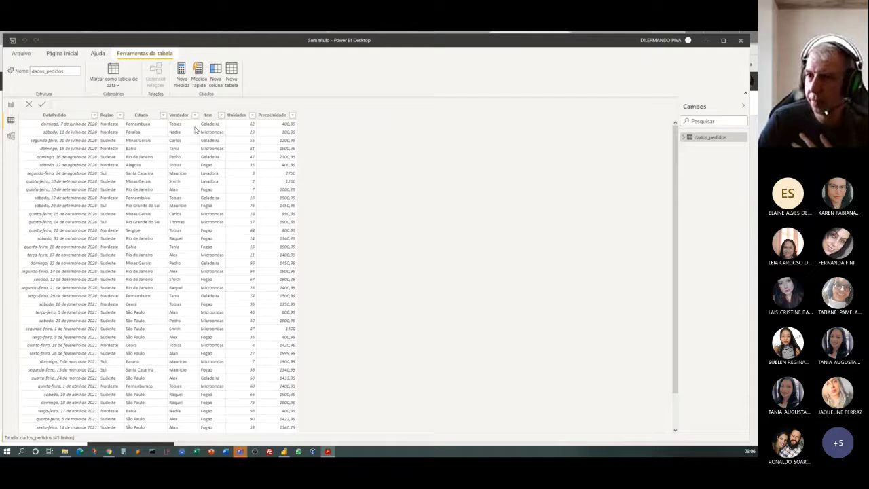
- Close the untitled report without saving, reopen Power BI Desktop and dismiss the start screen
left_click(21, 54)
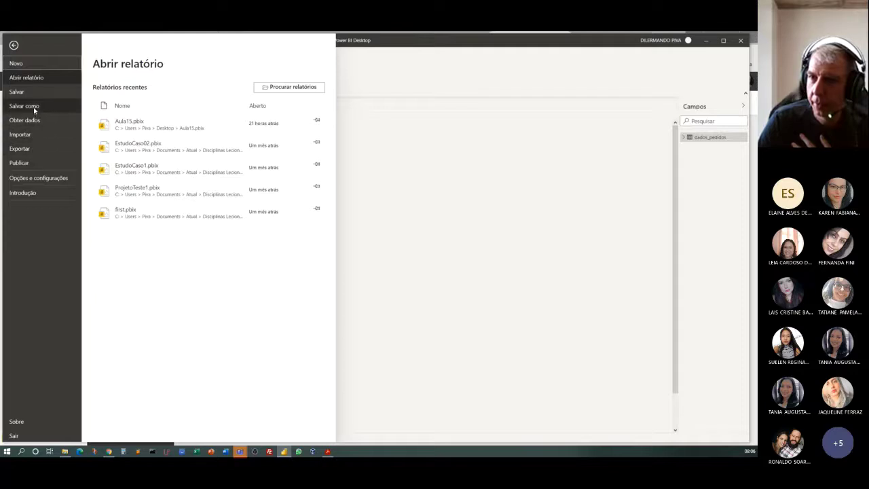
left_click(627, 74)
left_click(741, 41)
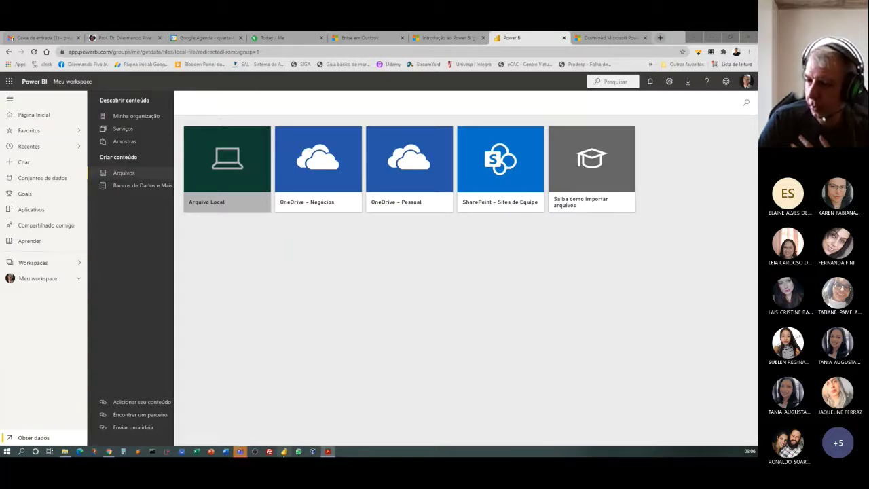
left_click(286, 451)
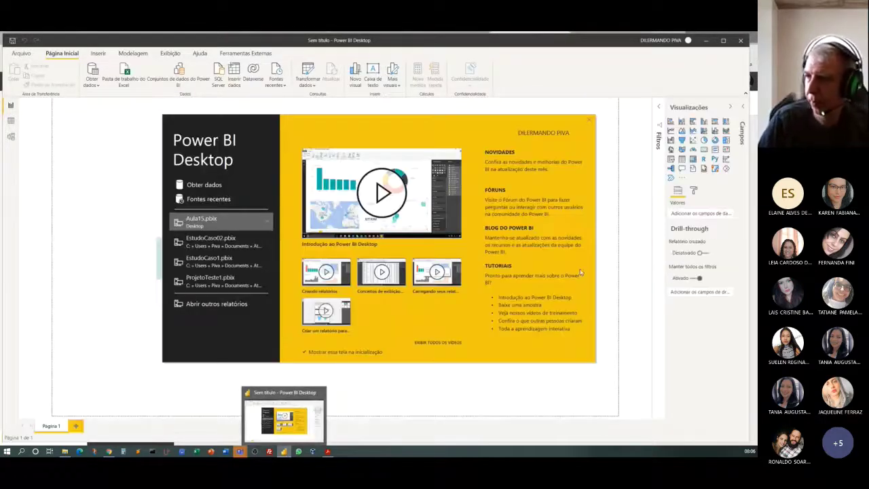
left_click(590, 120)
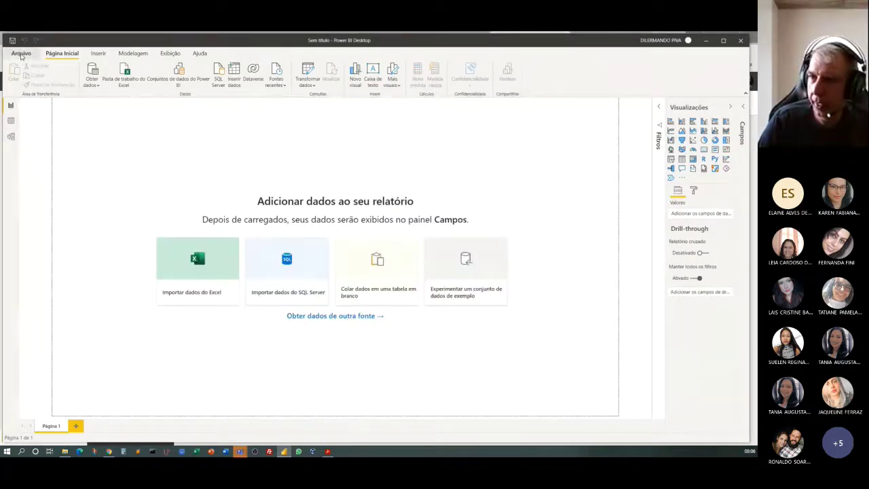
- Change the new blank report's import locale to Inglês (Estados Unidos) in the current file's regional settings
left_click(21, 53)
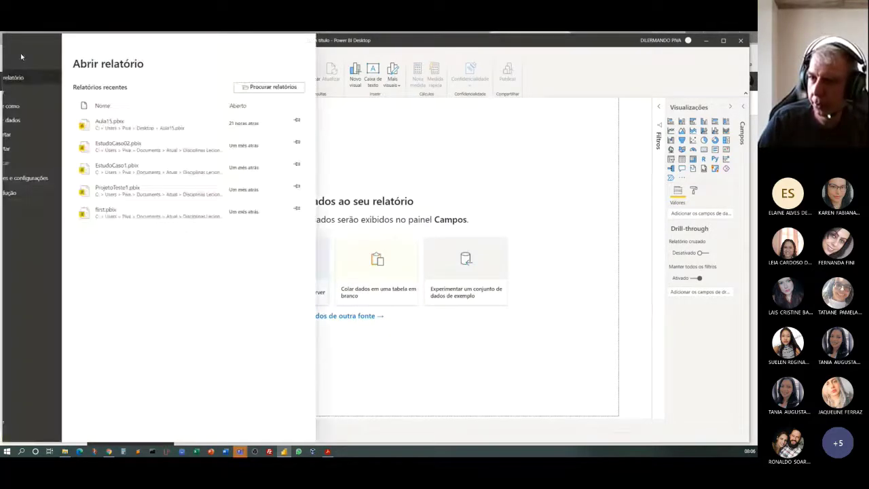
left_click(34, 179)
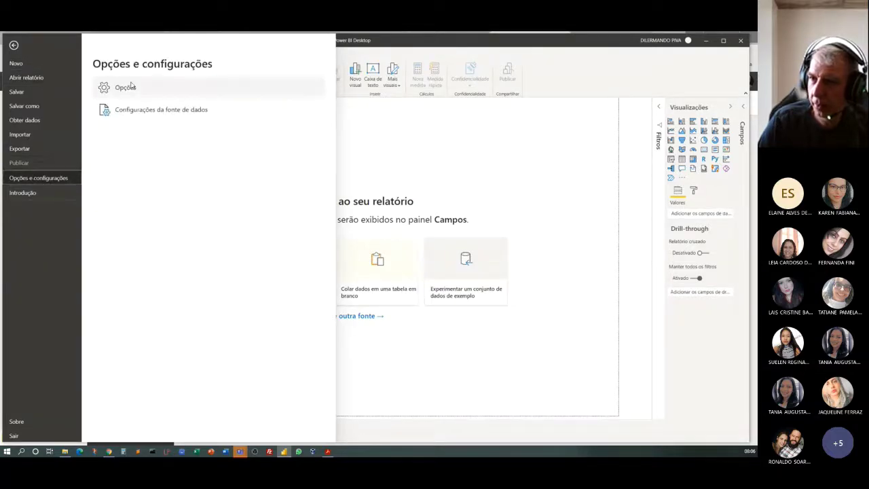
left_click(419, 97)
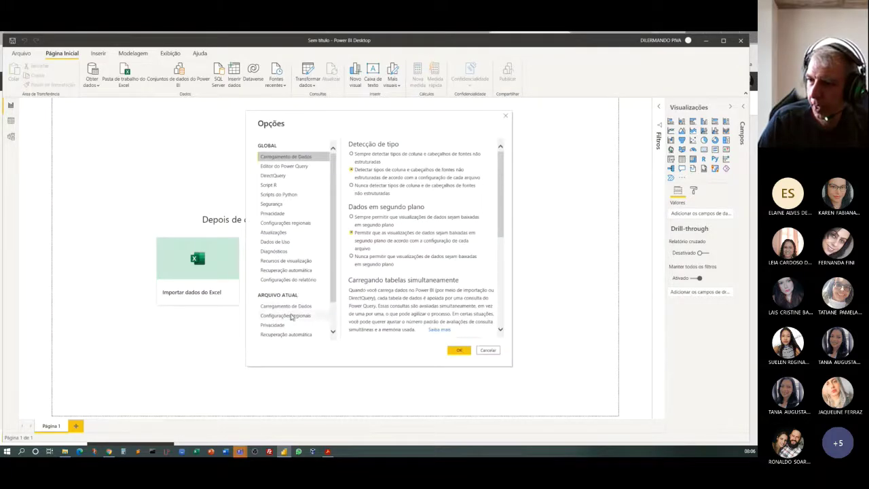
left_click(292, 316)
left_click(411, 170)
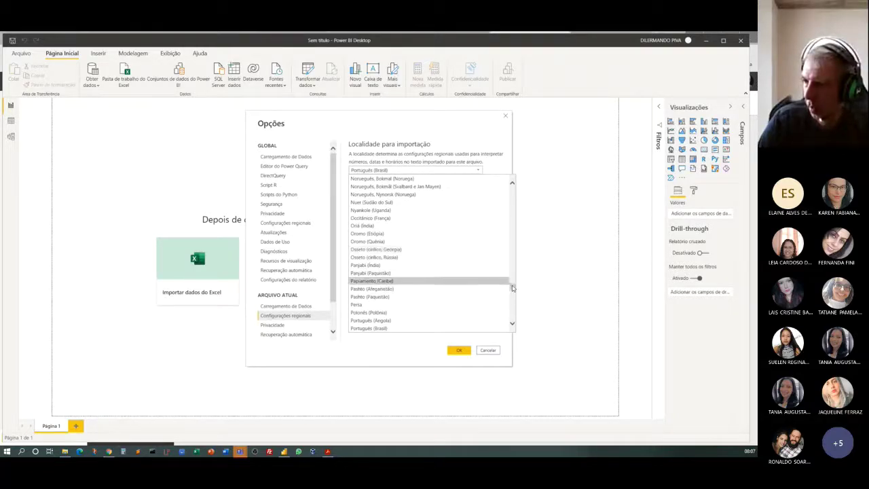
scroll(513, 287, "up", 1)
left_click_drag(513, 286, 515, 248)
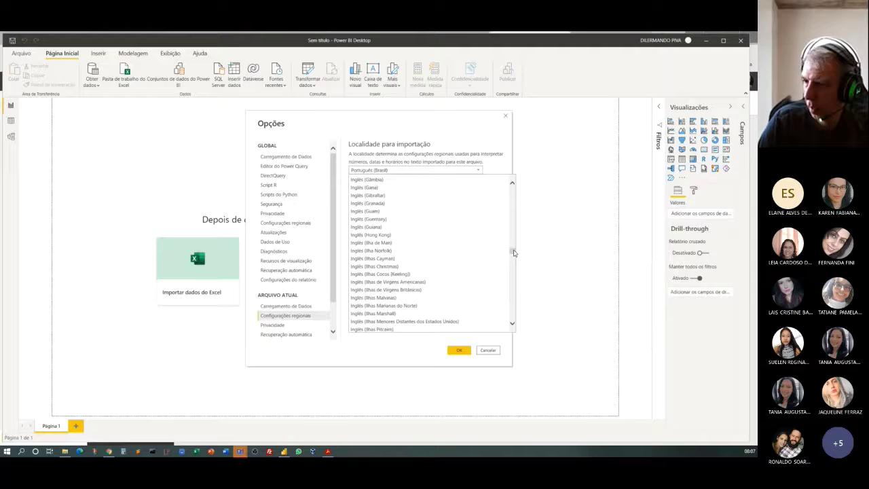
scroll(428, 239, "up", 5)
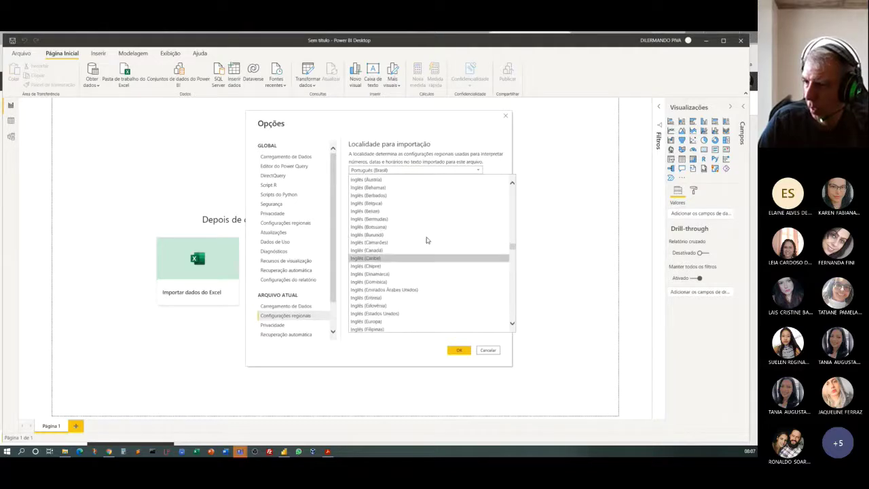
scroll(407, 272, "down", 1)
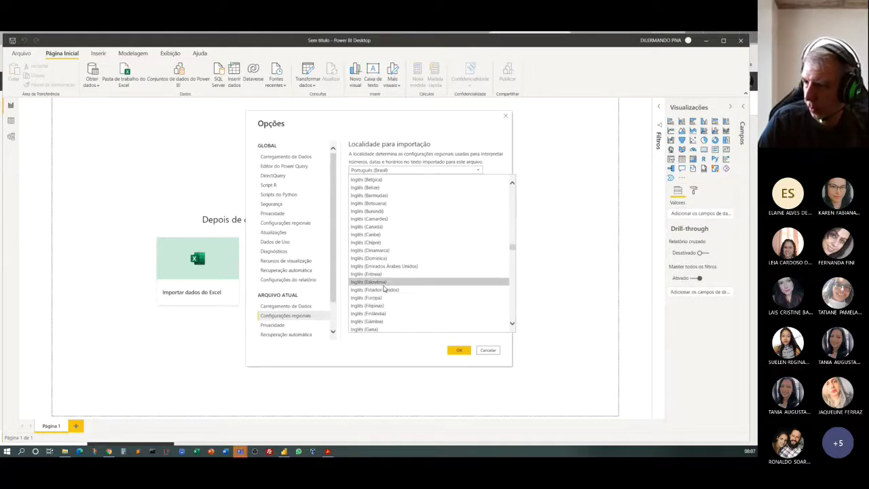
left_click(385, 291)
left_click(459, 349)
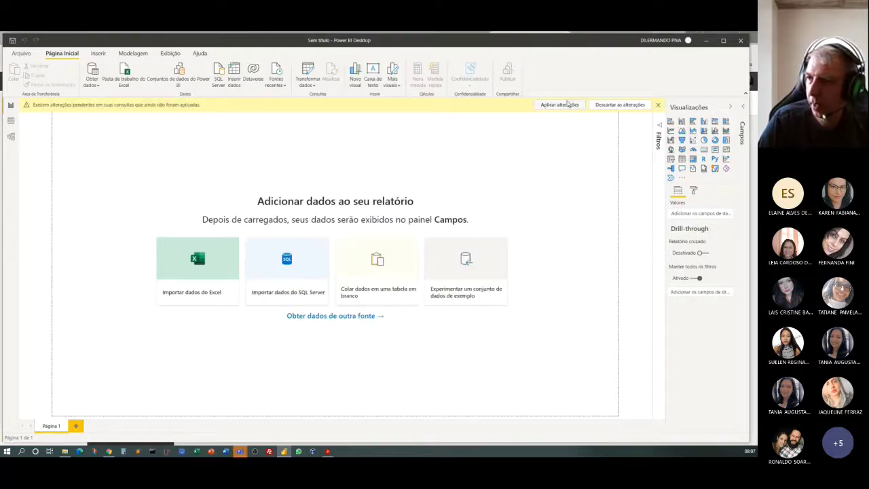
- Connect to the dados_pedidos CSV in the Aula16 folder, open it in Power Query for transformation, and enlarge the editor window
left_click(90, 83)
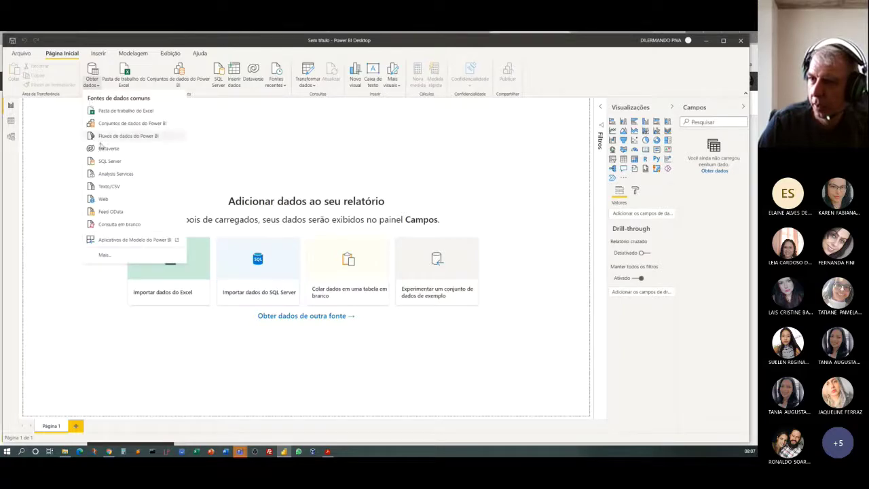
left_click(101, 185)
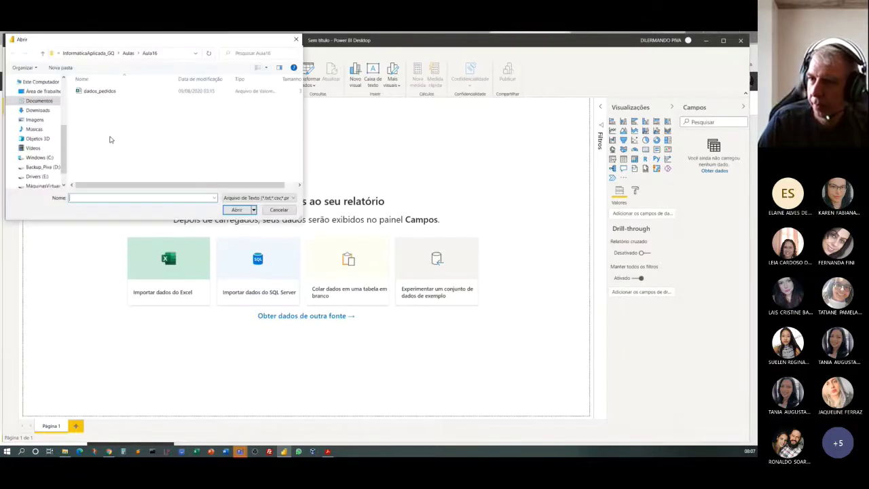
left_click(95, 91)
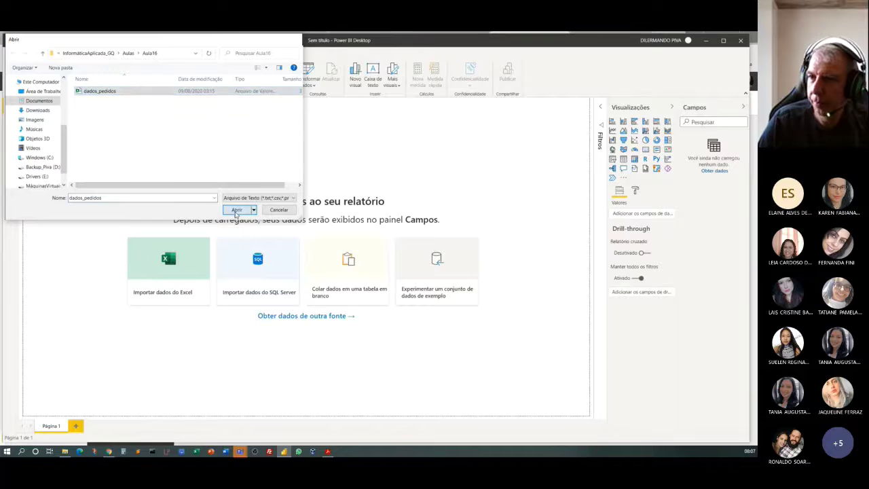
left_click(235, 210)
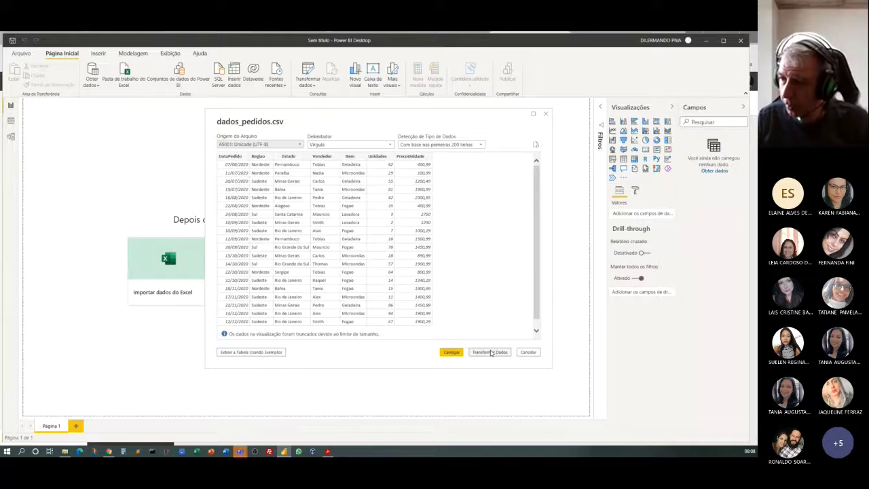
left_click(481, 353)
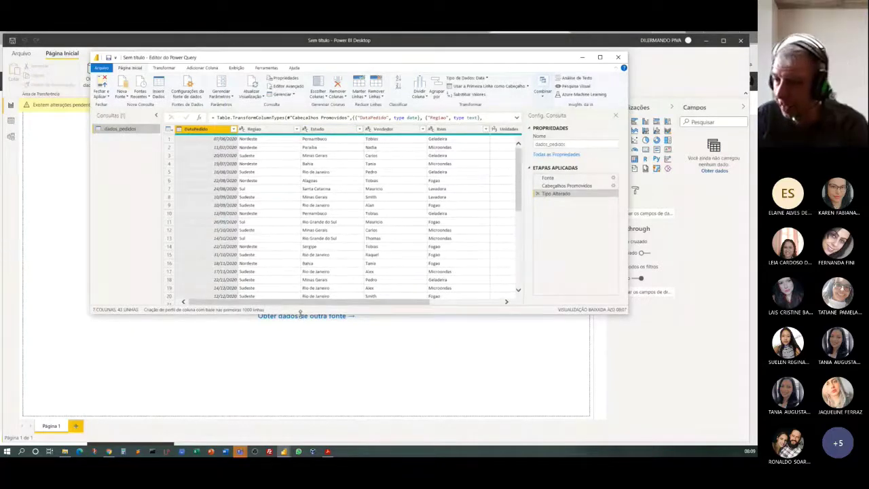
left_click_drag(299, 313, 275, 405)
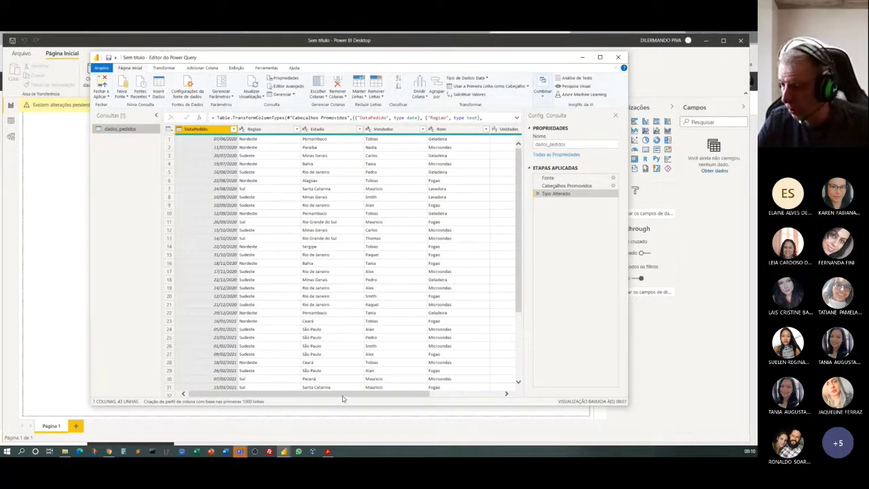
- Inspect the filter values of the Unidades column and close the list without filtering
scroll(342, 397, "right", 5)
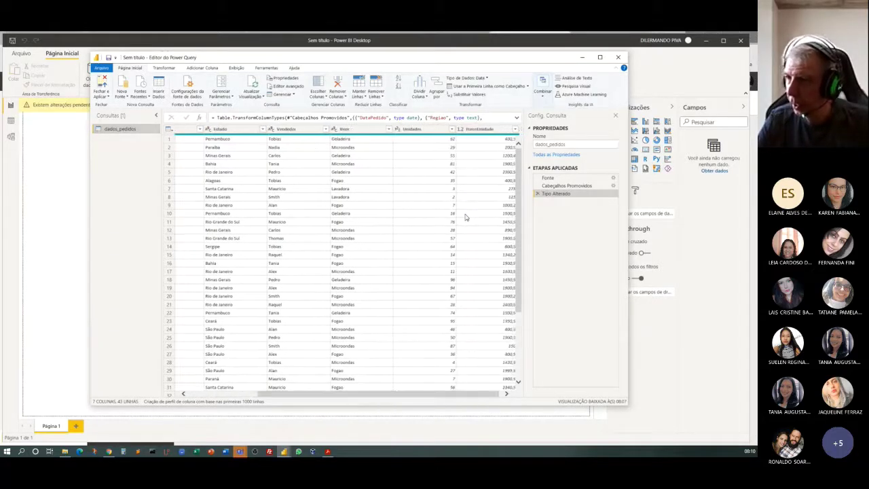
left_click(415, 130)
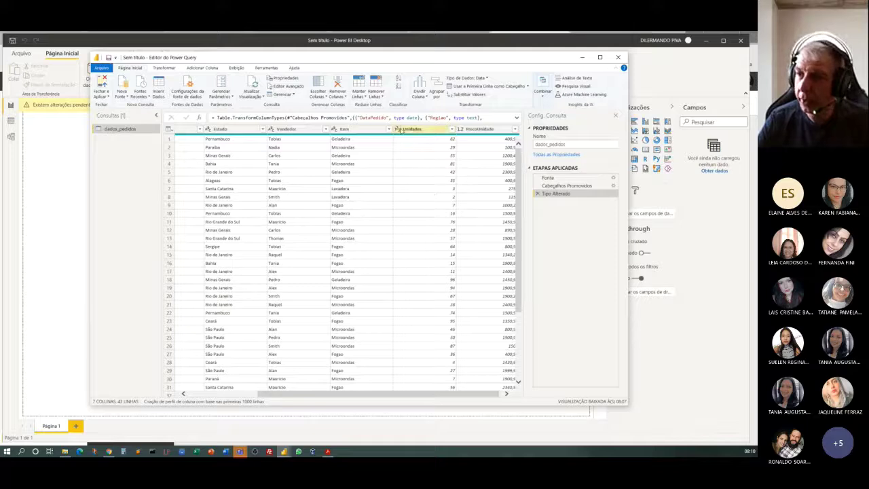
left_click(452, 130)
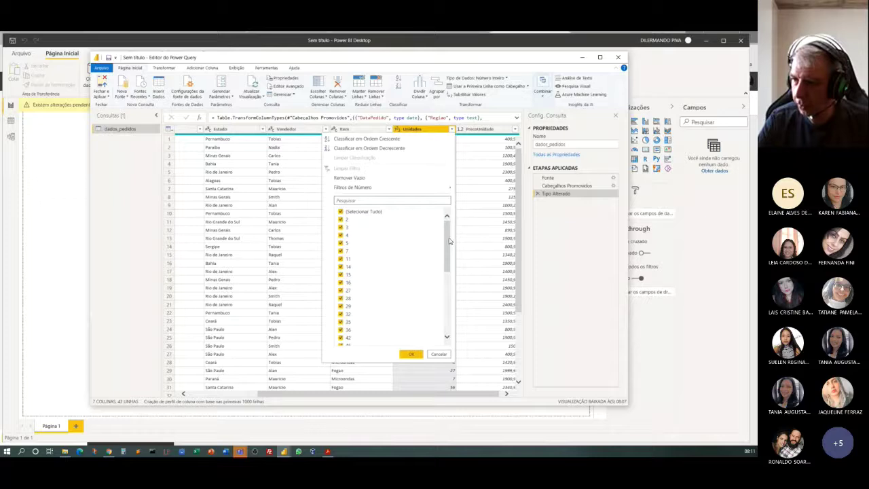
scroll(448, 246, "down", 1)
scroll(449, 245, "down", 2)
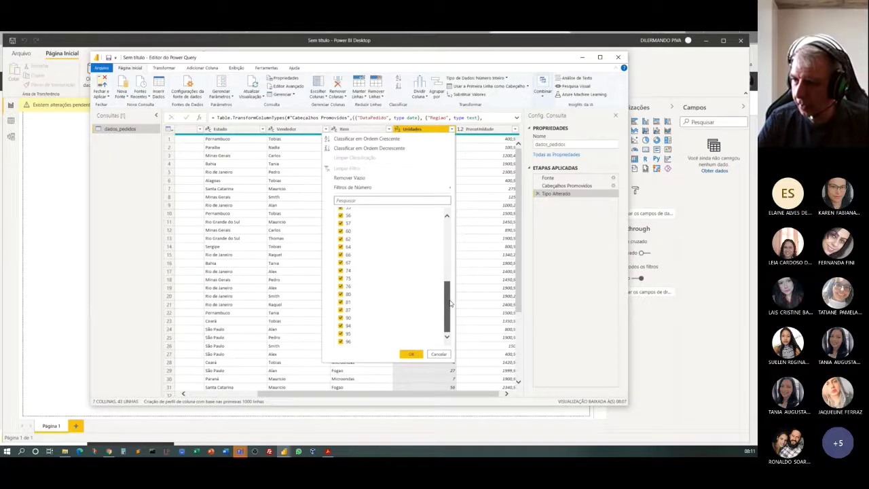
left_click(439, 355)
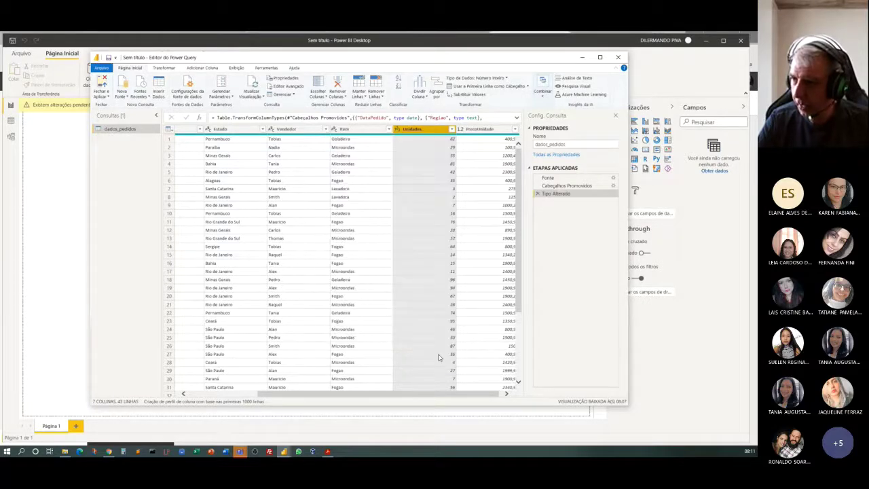
- Change the Unidades column's data type to Texto, replacing the current conversion
left_click(398, 130)
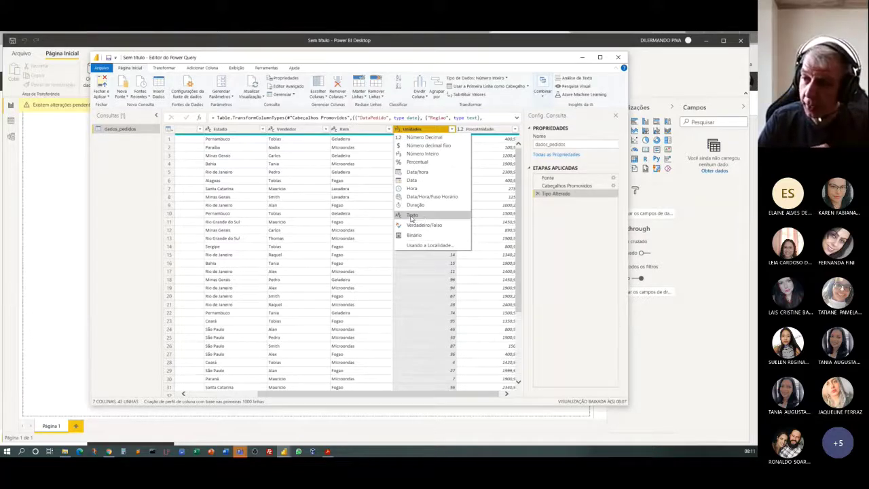
left_click(411, 216)
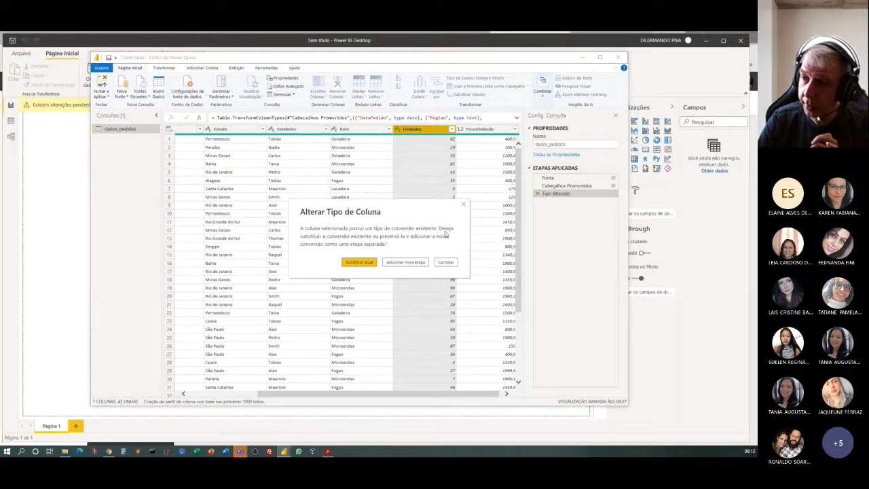
left_click(359, 262)
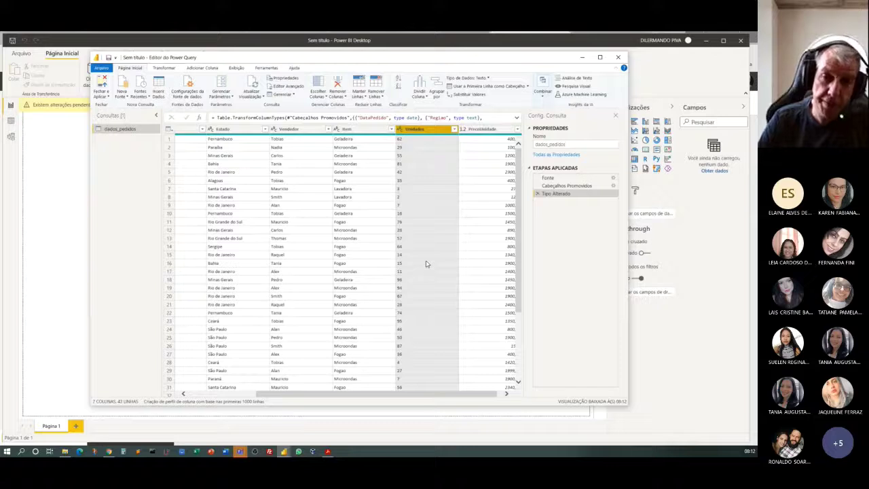
- Delete the Tipo Alterado applied step and set the Unidades column's data type to Número Inteiro
left_click(537, 195)
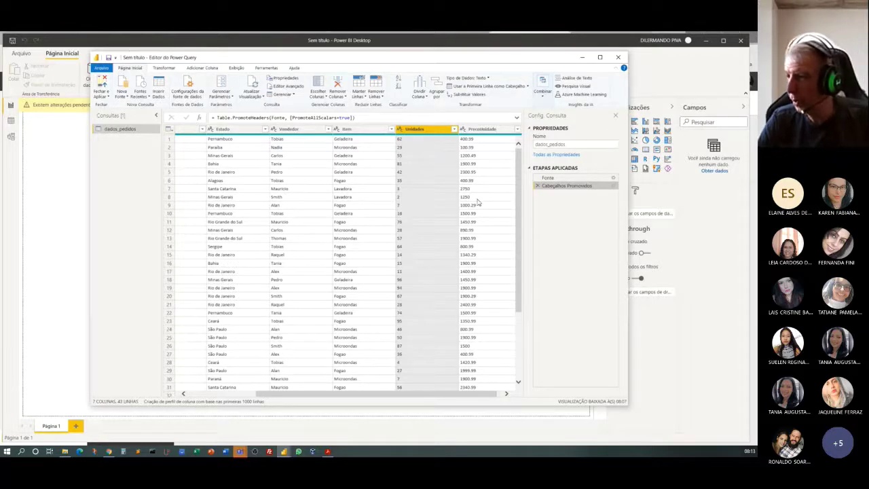
left_click(400, 131)
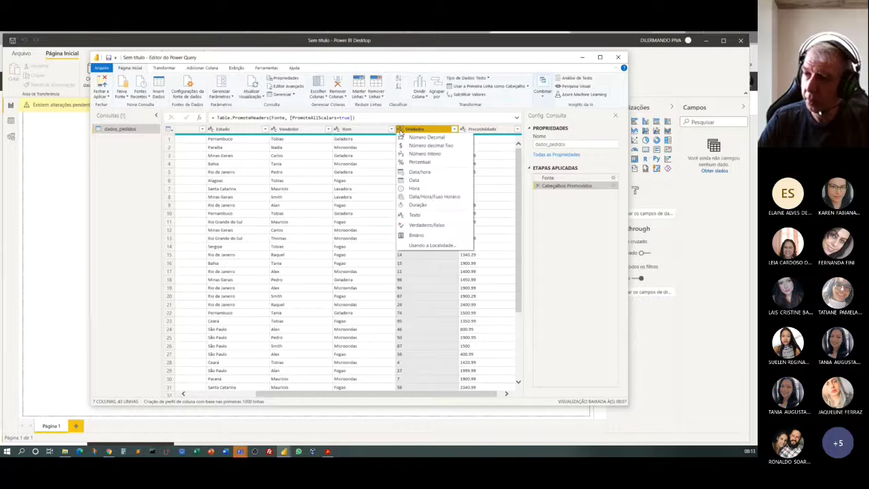
left_click(420, 153)
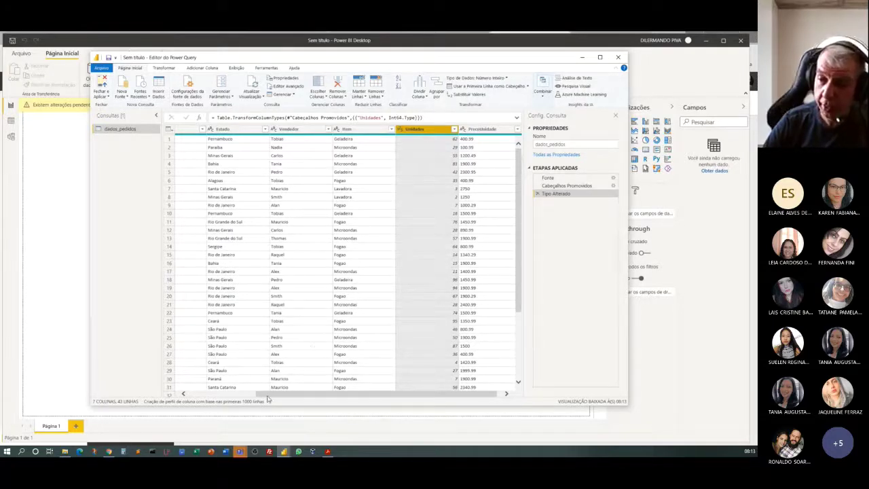
- Review the first columns of the query, close the Power Query editor and load dados_pedidos into the report
left_click_drag(275, 395, 211, 397)
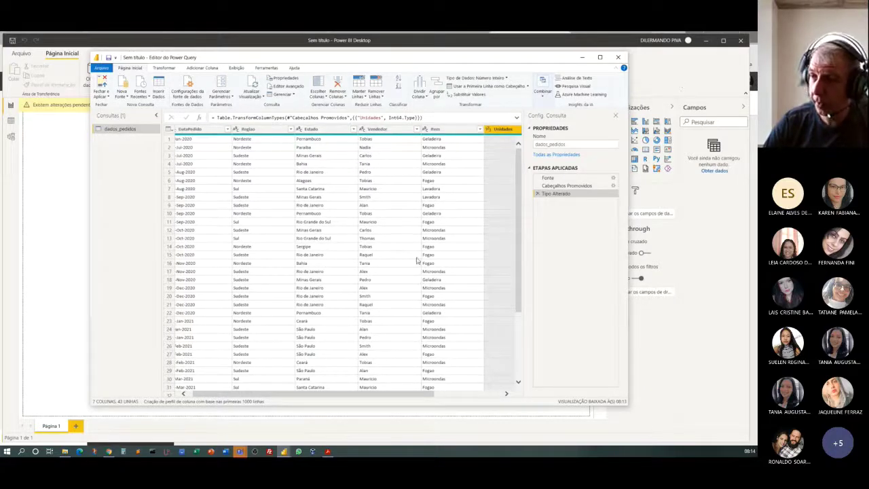
left_click(103, 96)
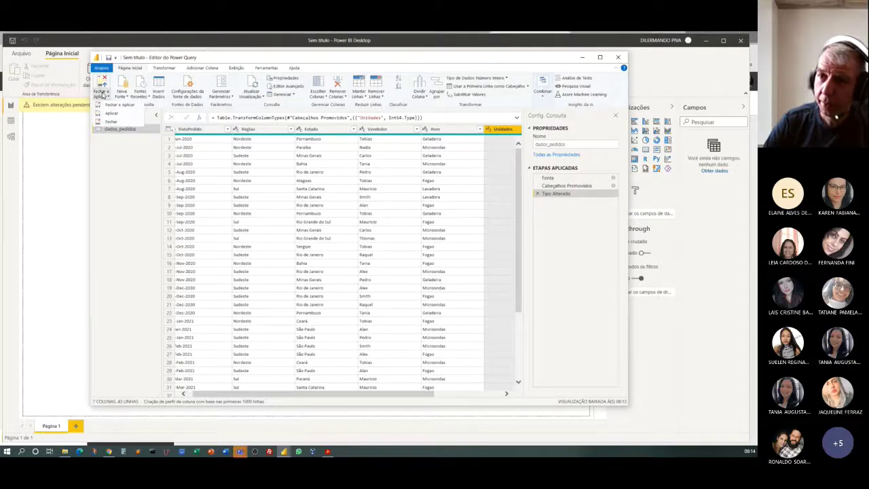
left_click(114, 121)
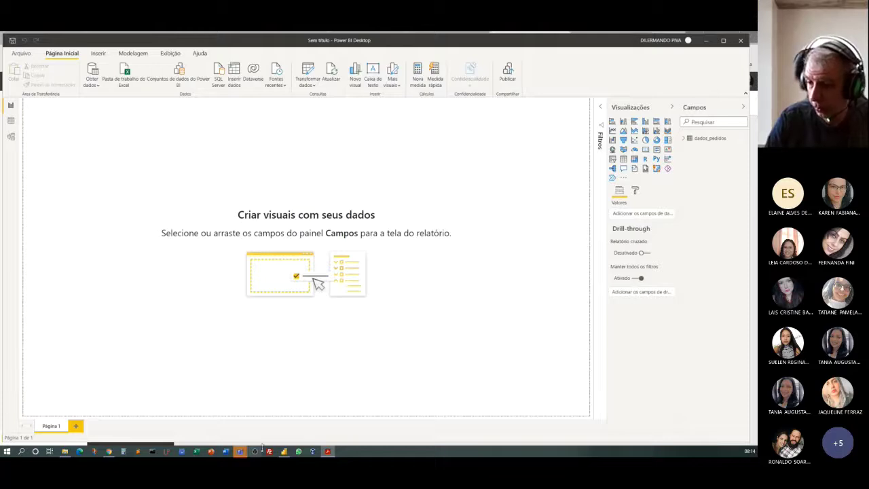
- Open another Power BI Desktop window with a blank report and dismiss its start screen
right_click(284, 452)
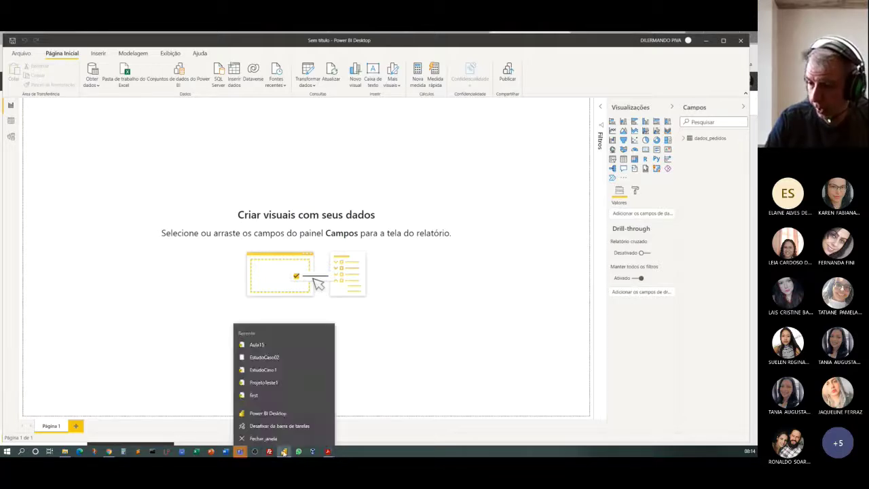
left_click(295, 413)
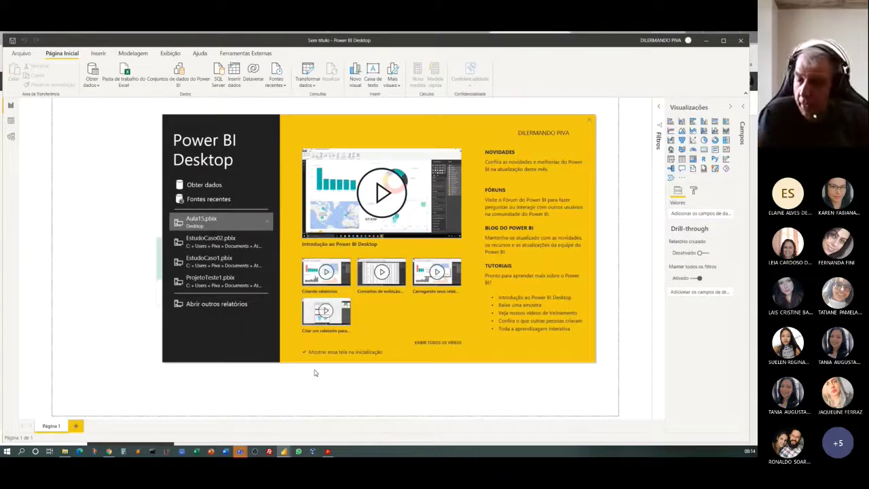
left_click(590, 121)
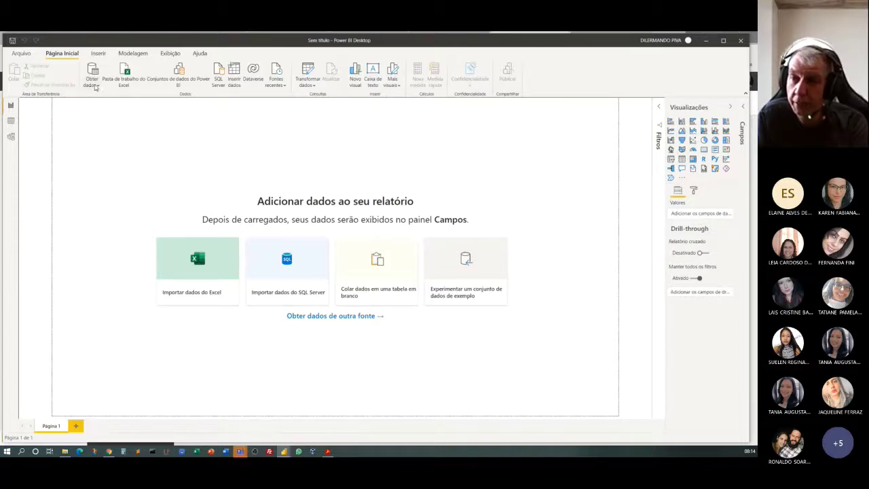
- Start getting data with the PDF connector from the full list of file sources
left_click(93, 87)
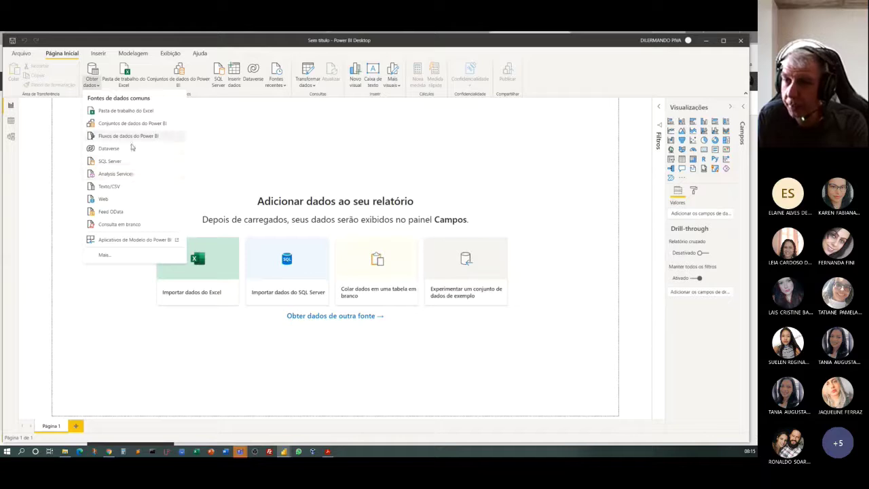
left_click(109, 255)
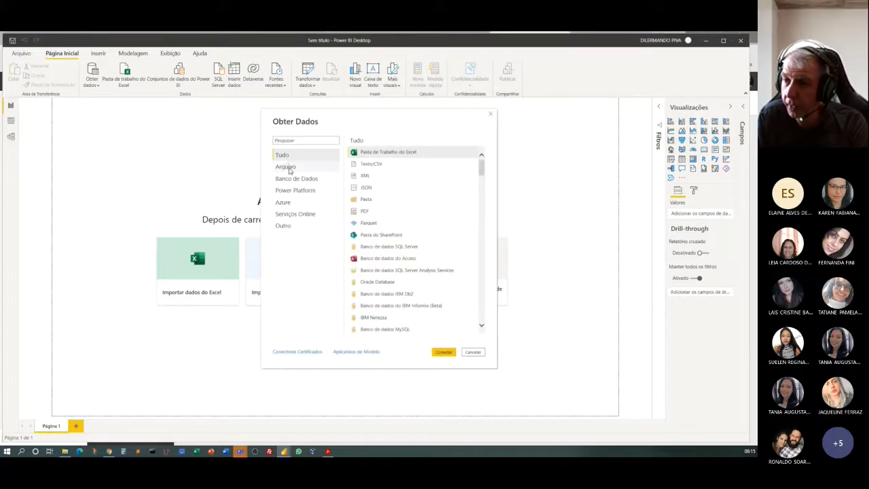
left_click(298, 167)
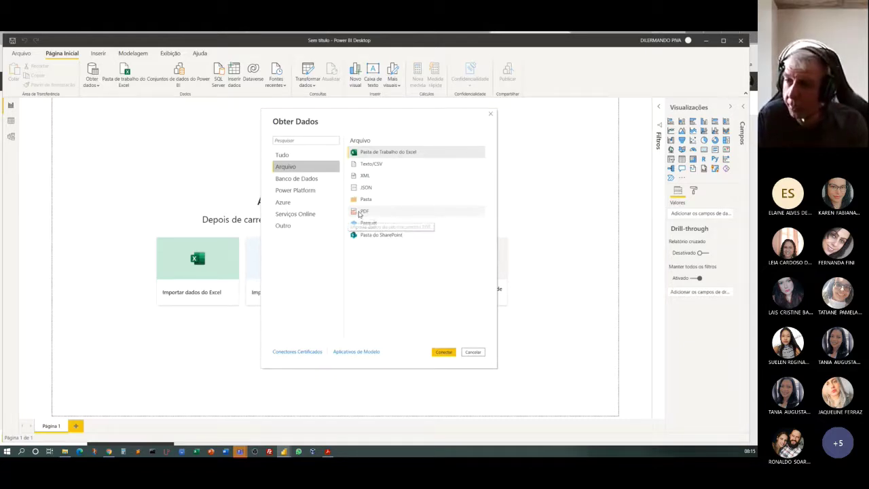
left_click(364, 213)
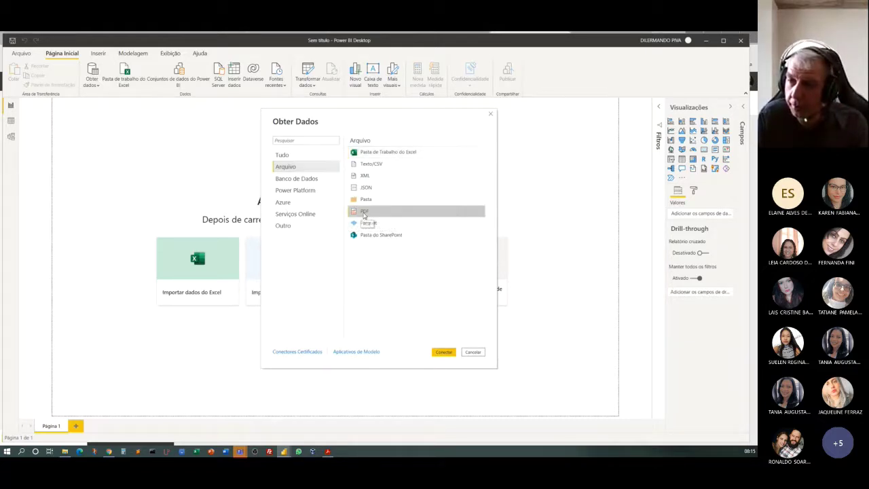
left_click(443, 352)
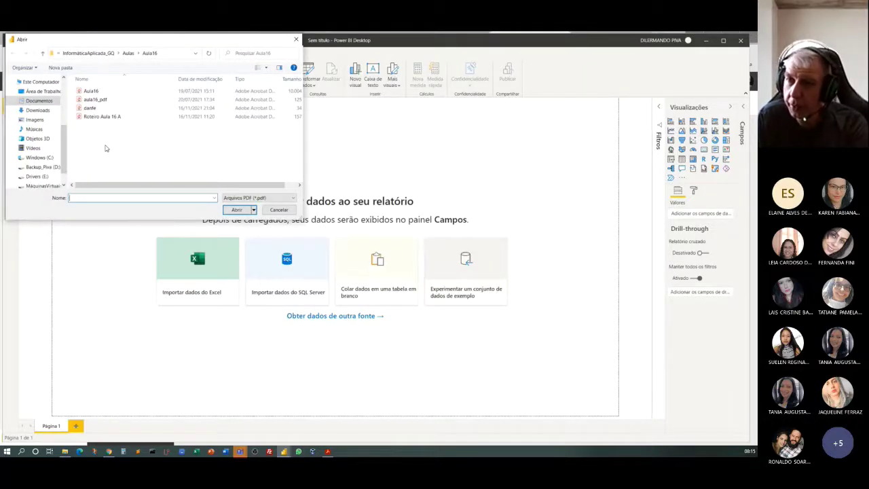
- Open danfe from the Aula16 folder and widen the Navigator window listing its tables
left_click(96, 108)
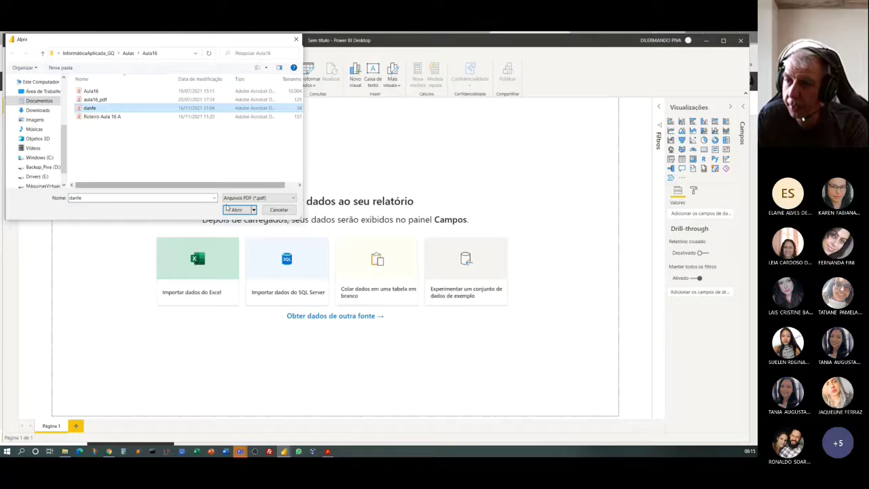
left_click(231, 209)
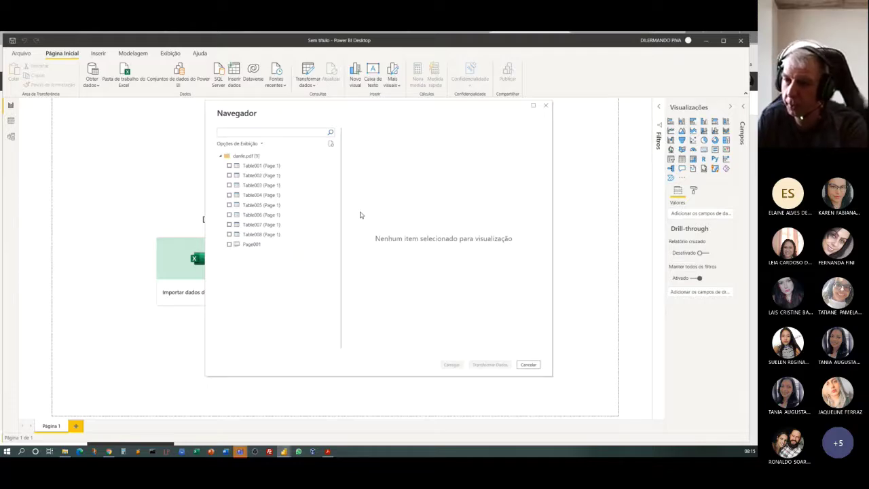
left_click_drag(203, 254, 117, 255)
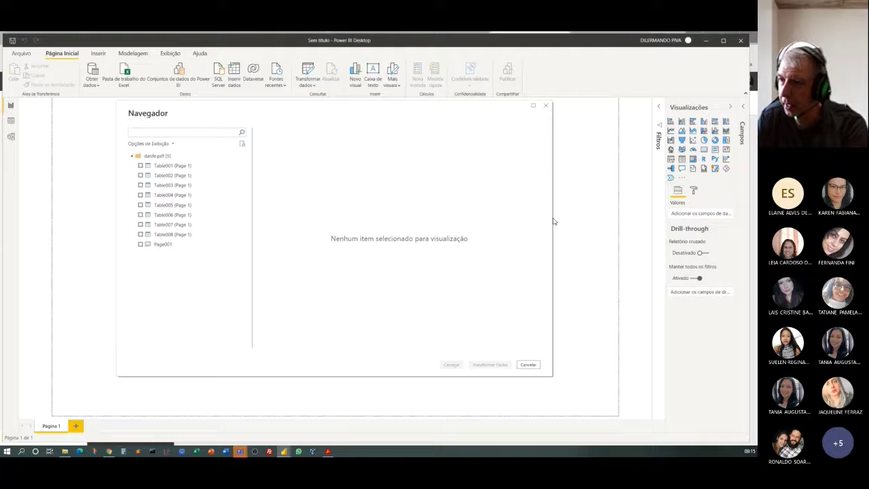
left_click_drag(554, 218, 588, 218)
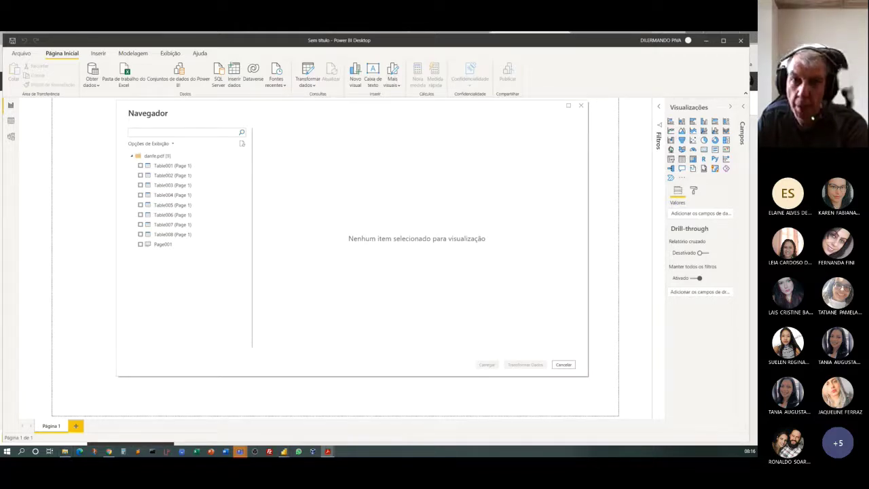
- Switch to Acrobat Reader, examine the danfe invoice from header to additional data, and minimize it to return to the Power BI Navigator
left_click(328, 451)
left_click_drag(372, 58, 372, 34)
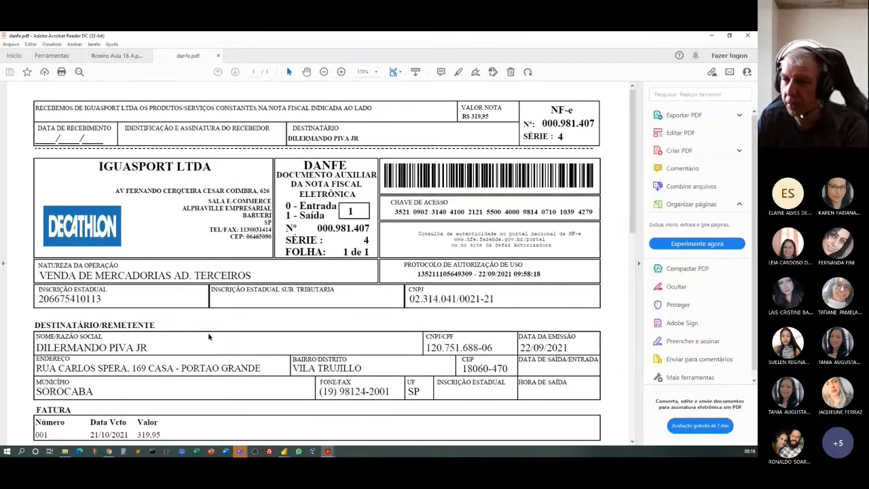
scroll(217, 328, "down", 2)
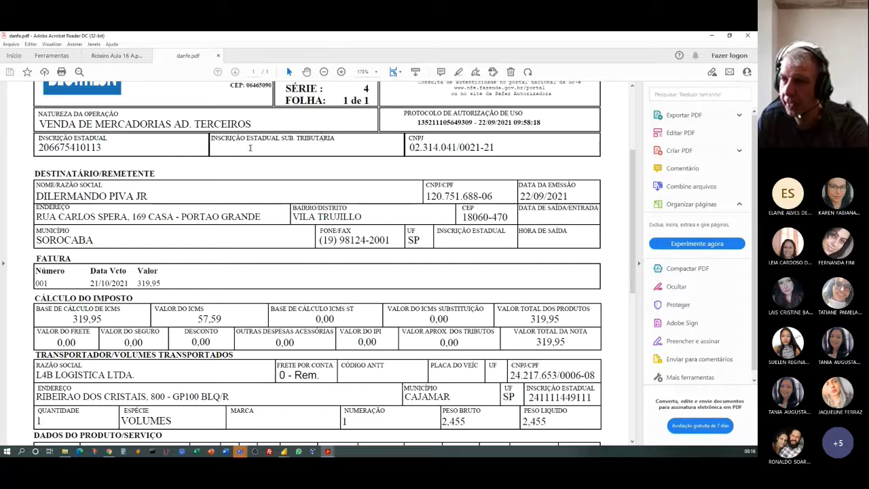
scroll(278, 247, "down", 1)
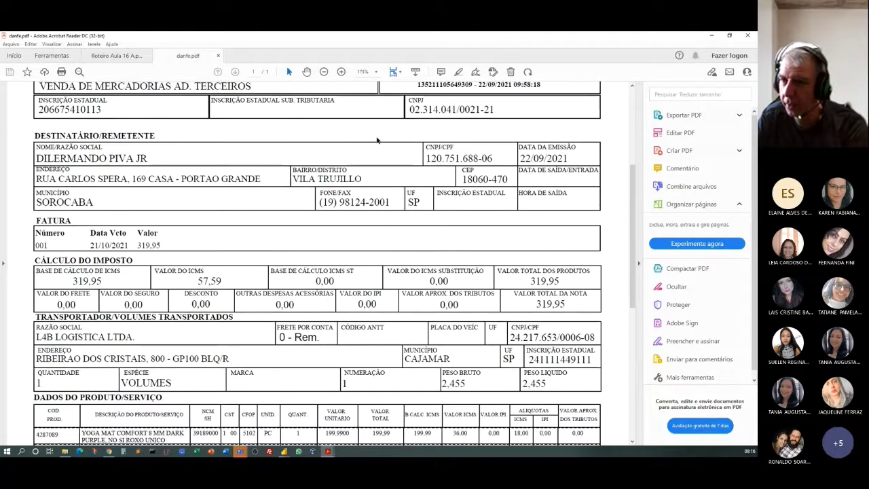
scroll(272, 244, "down", 2)
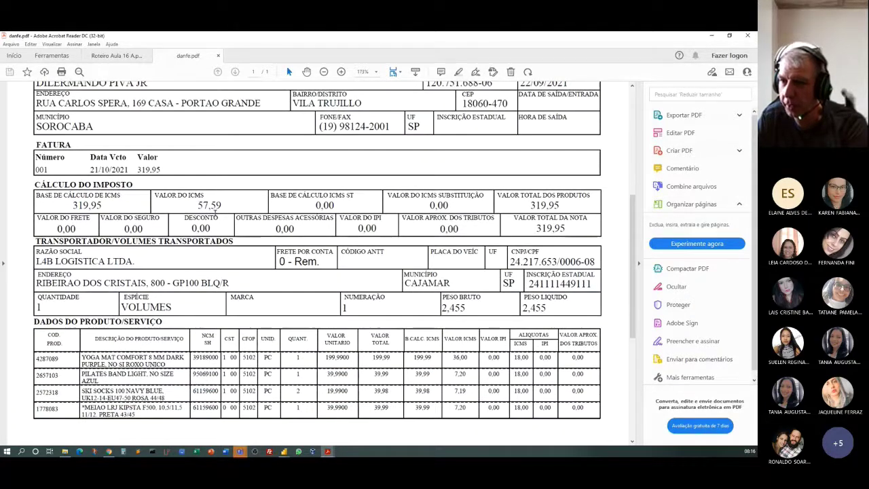
scroll(204, 212, "down", 3)
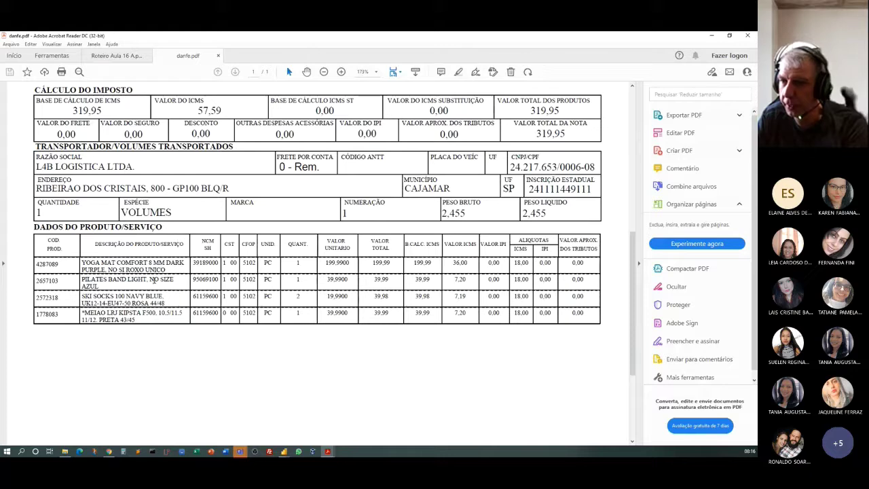
scroll(180, 272, "down", 3)
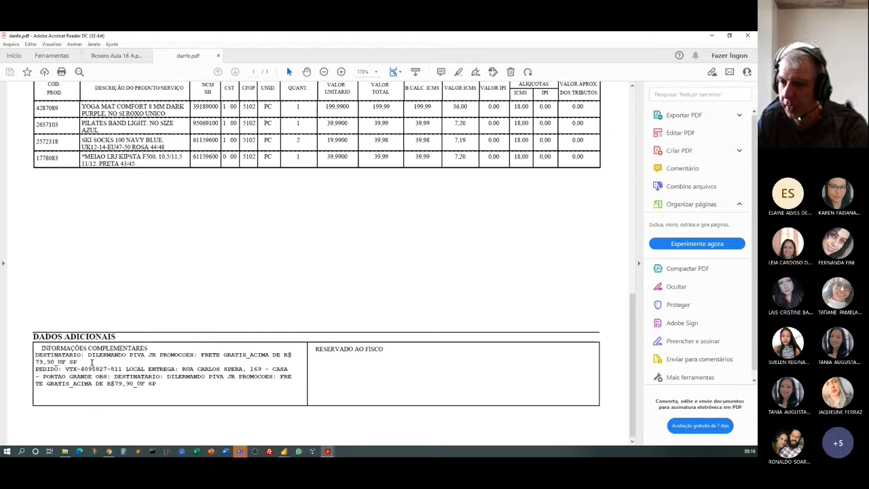
scroll(249, 351, "up", 5)
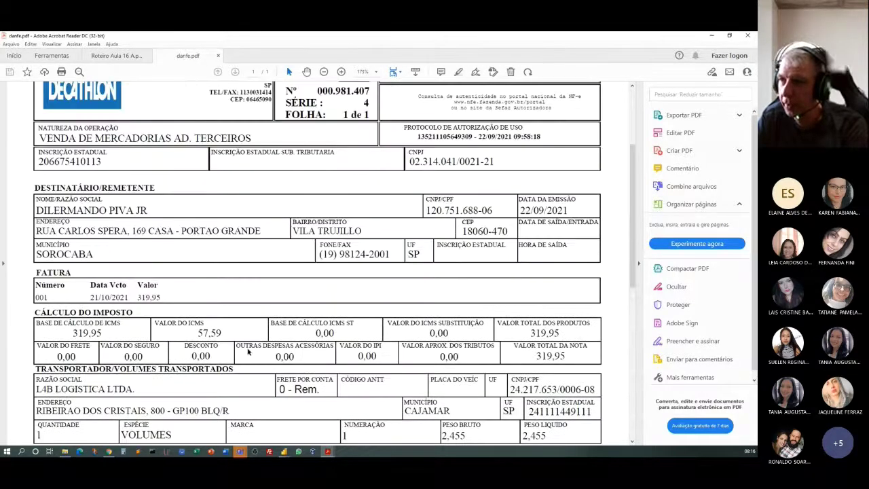
scroll(249, 351, "up", 3)
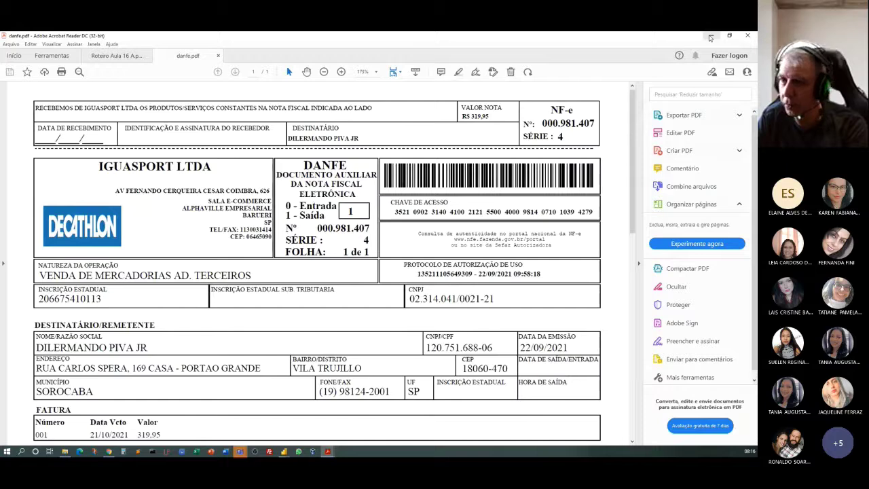
left_click(710, 38)
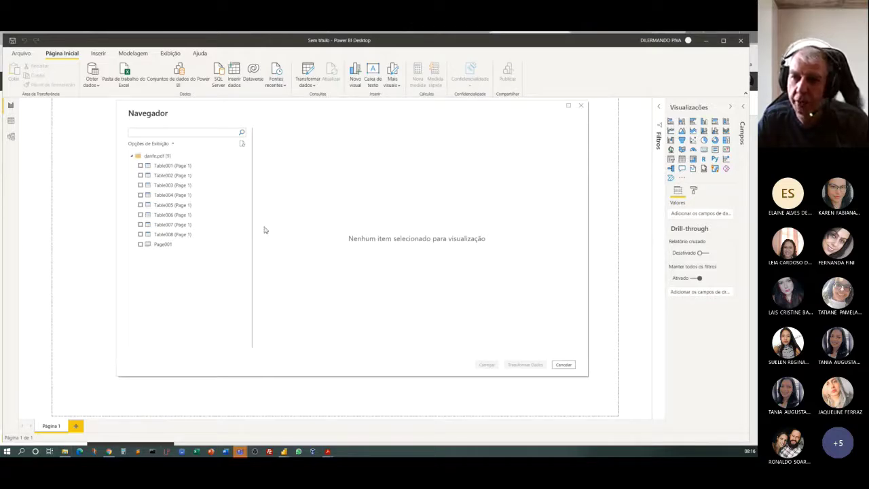
- Preview Table001 (Page 1) of danfe.pdf and examine all of its columns
left_click(200, 133)
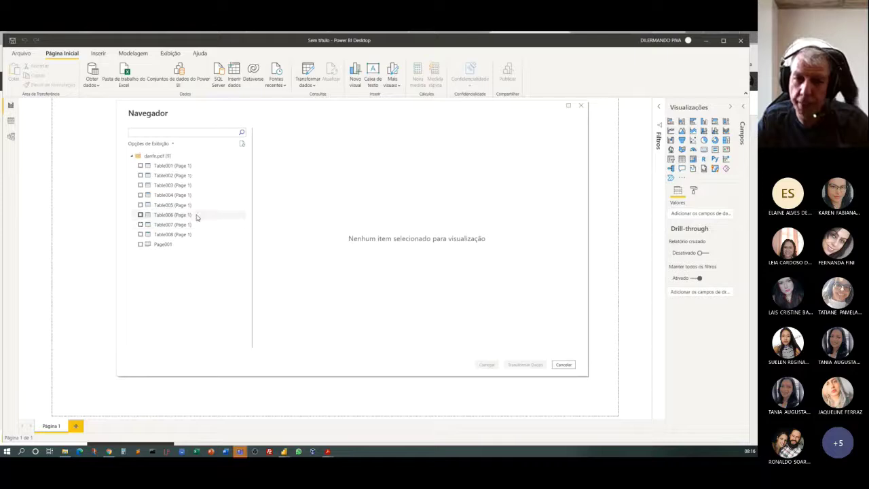
left_click(172, 165)
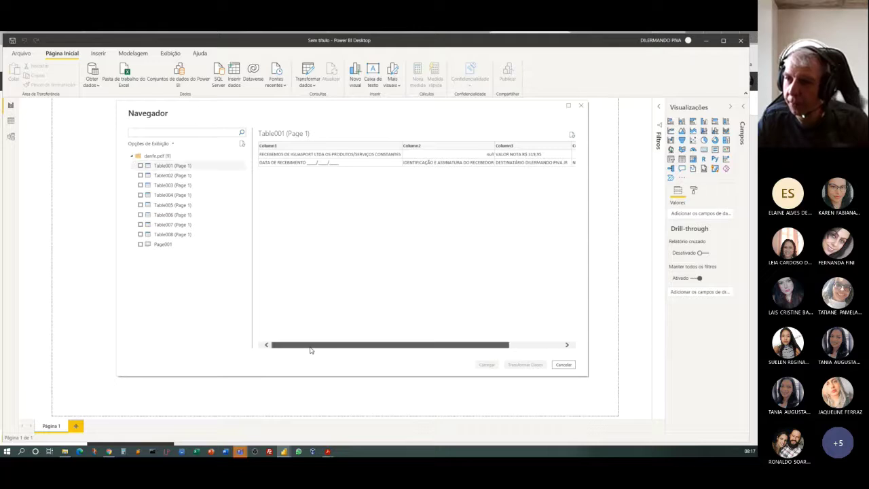
mouse_move(309, 348)
left_mouse_down()
mouse_move(369, 342)
mouse_move(305, 347)
left_mouse_up()
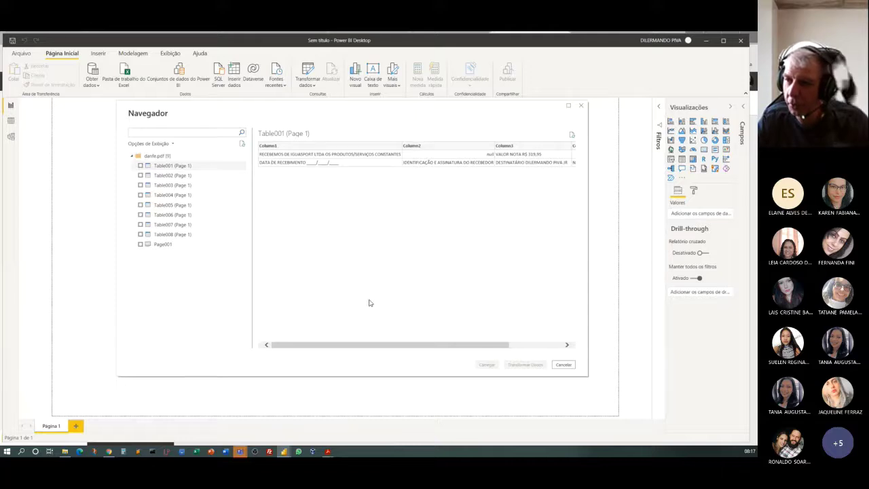
left_click_drag(351, 347, 428, 319)
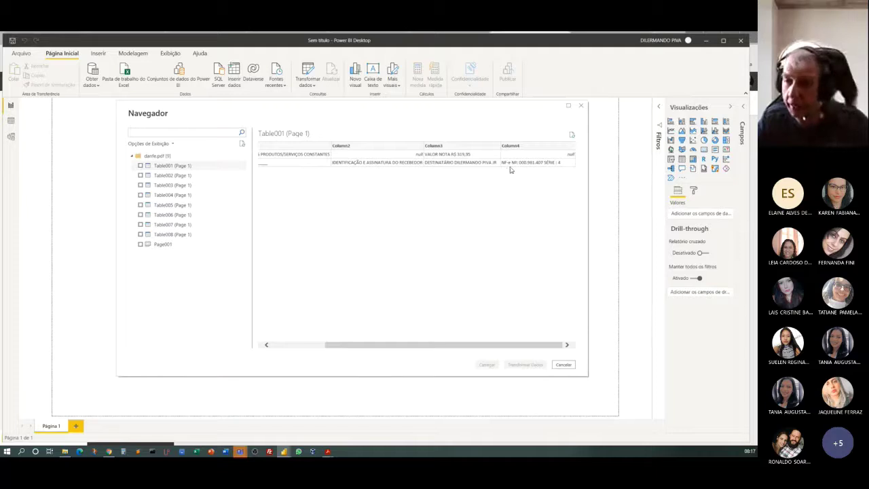
left_click_drag(380, 347, 311, 351)
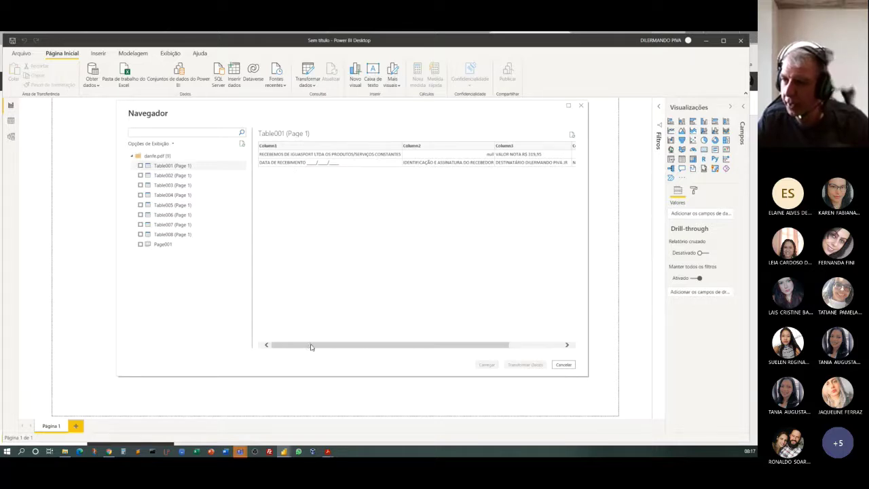
left_click_drag(310, 346, 292, 344)
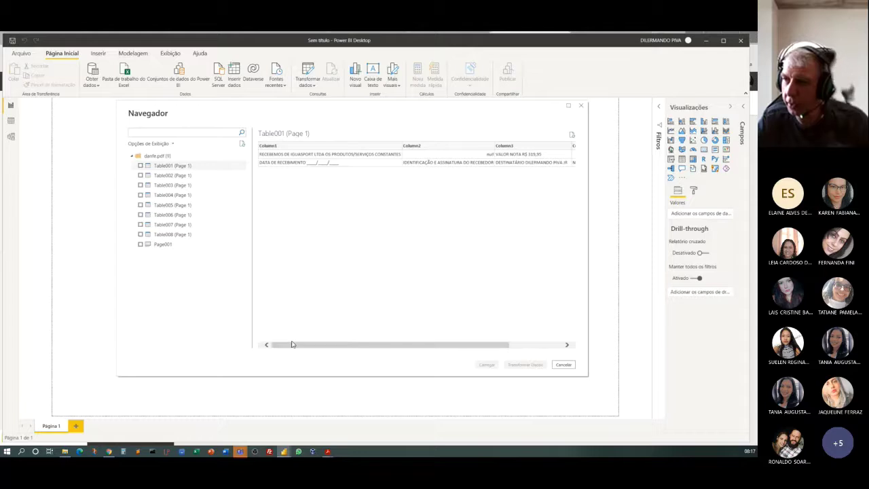
- Preview Table002 through Table006 of danfe.pdf one after another to compare them with the invoice sections
left_click(167, 176)
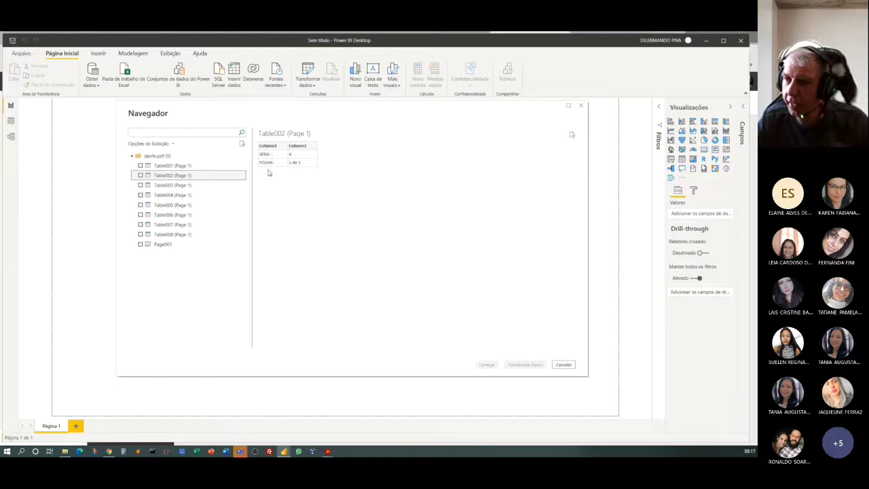
left_click(170, 185)
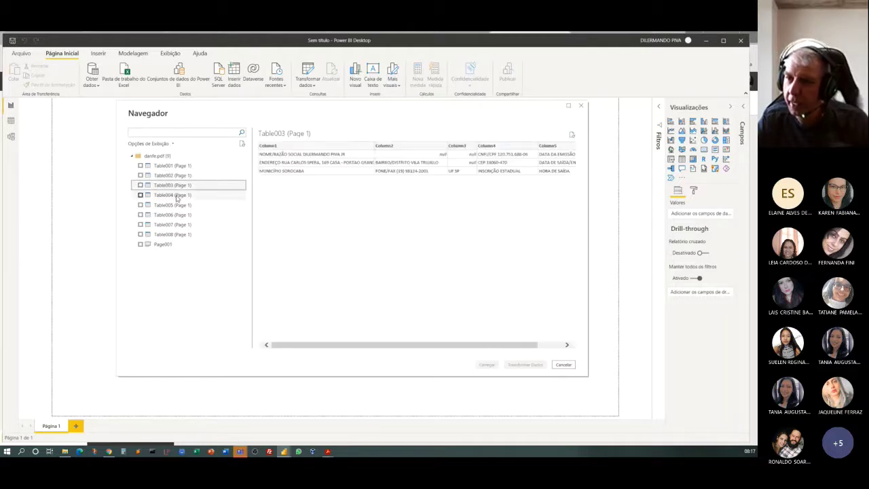
left_click(332, 344)
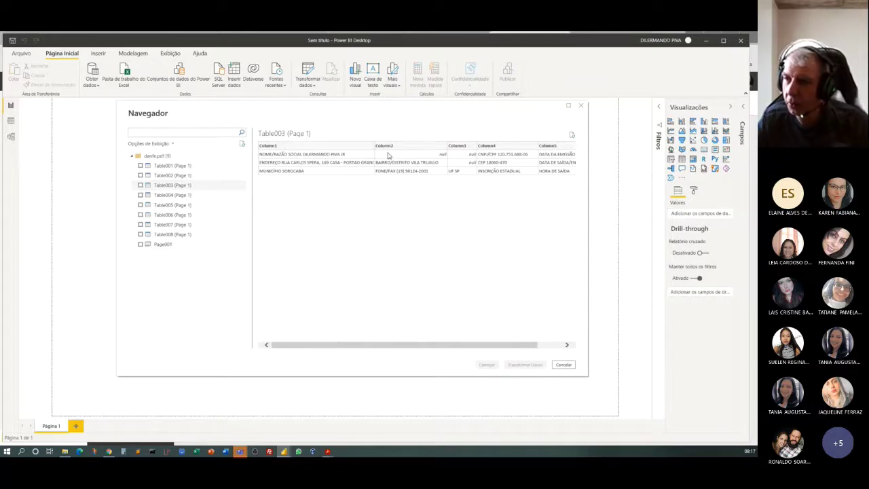
left_click_drag(415, 345, 364, 366)
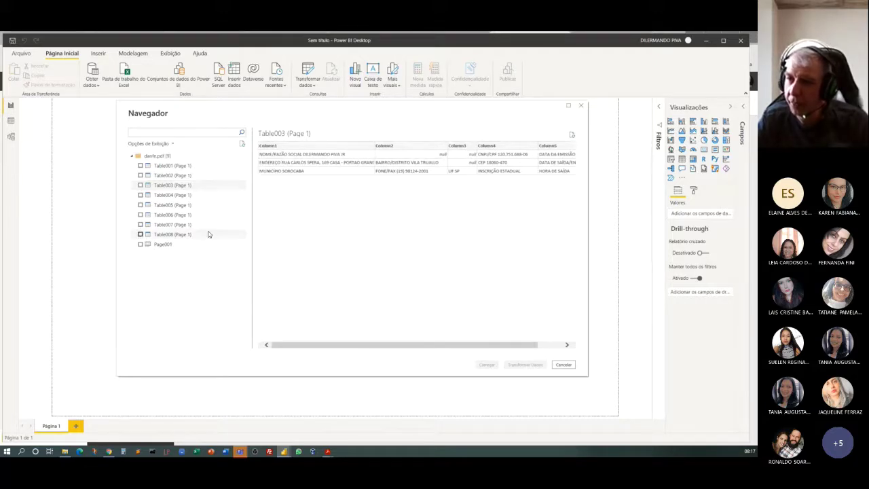
left_click(158, 195)
key("Down")
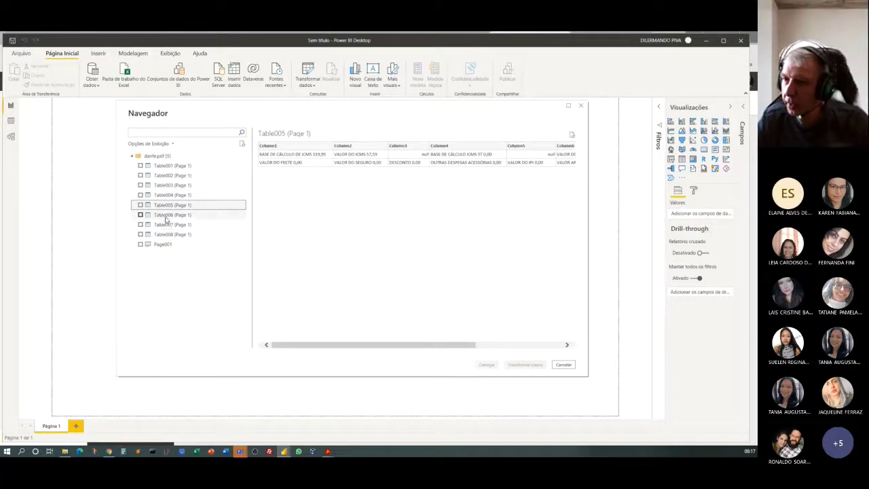
left_click(165, 214)
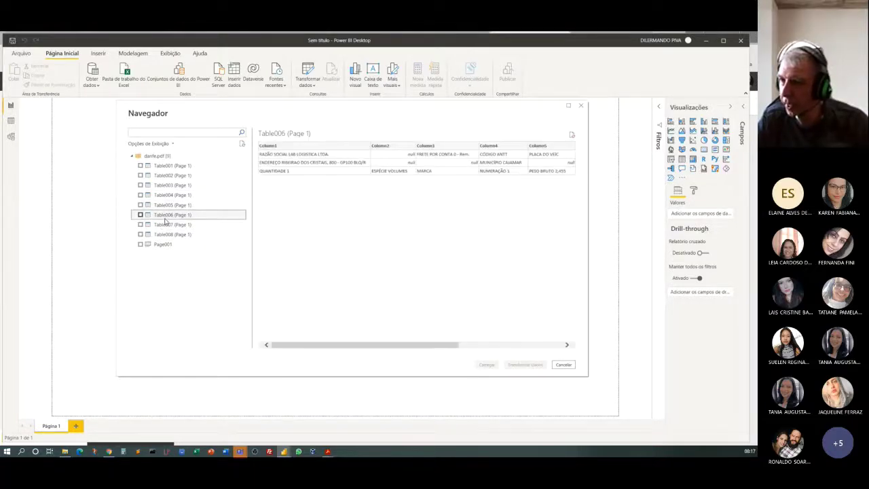
- Preview Table007 (Page 1), examine its product columns through to the last one, and cancel the PDF import
left_click(165, 224)
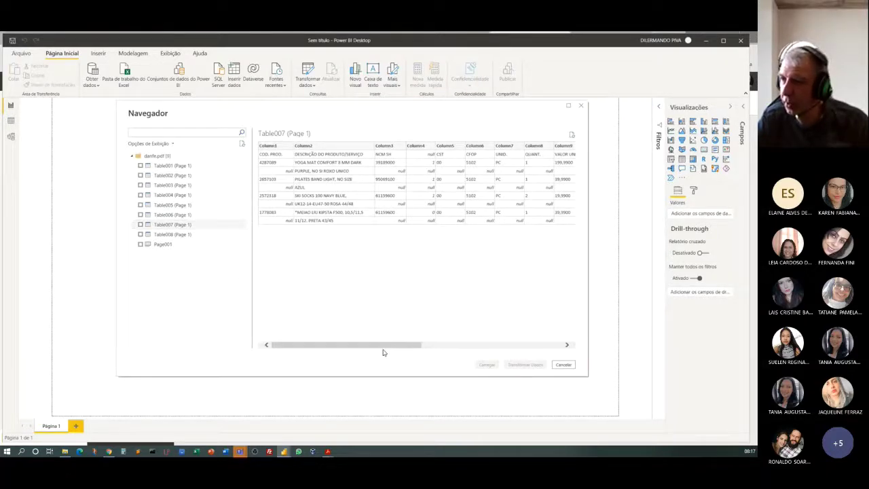
left_click_drag(370, 351, 352, 350)
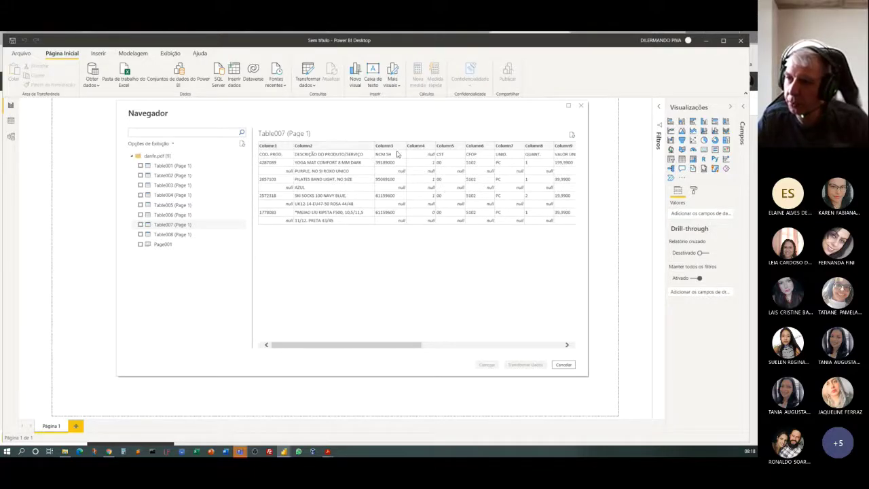
left_click_drag(315, 347, 359, 340)
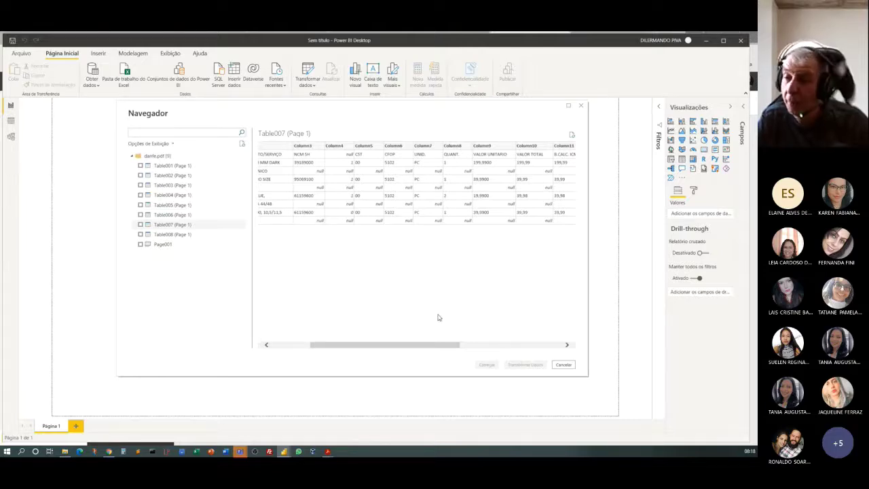
left_click_drag(398, 346, 509, 349)
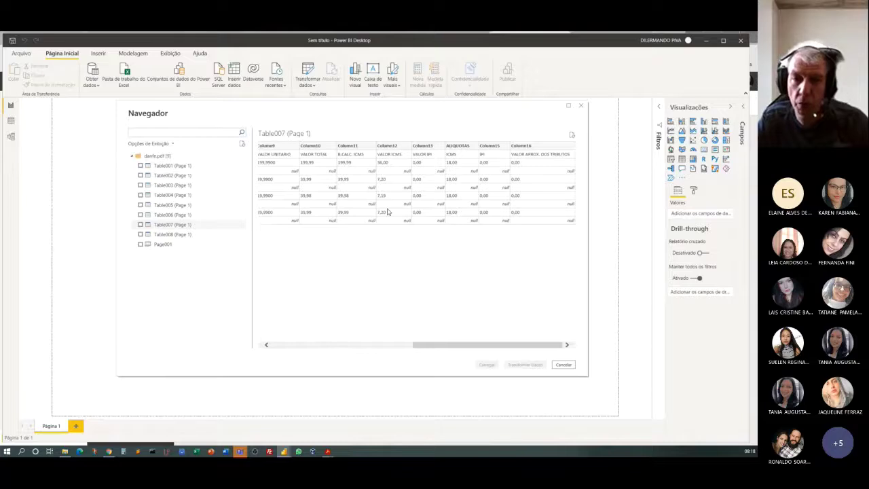
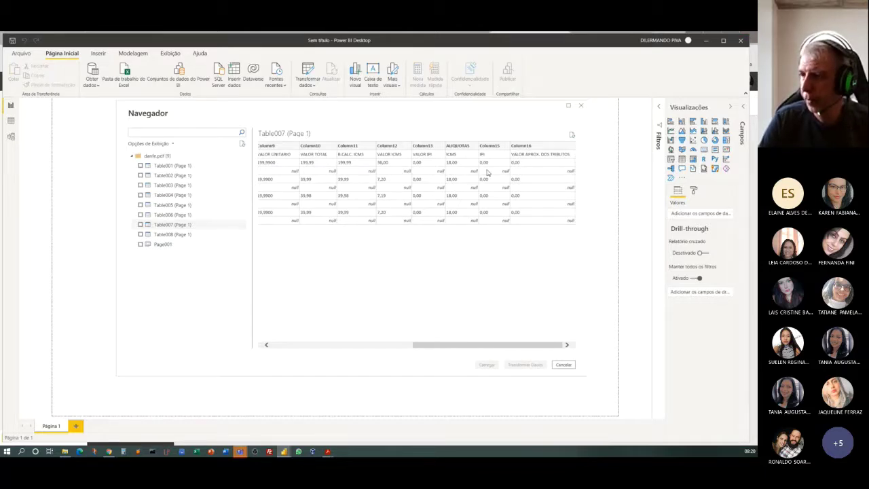
left_click(563, 366)
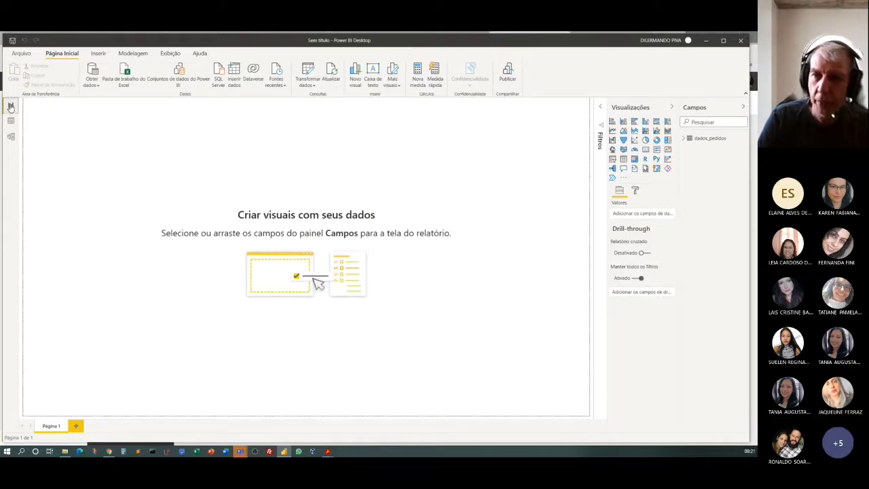
- Inspect dados_pedidos in the data and model views, shift its card slightly in the model diagram, and return to the report view
left_click(9, 123)
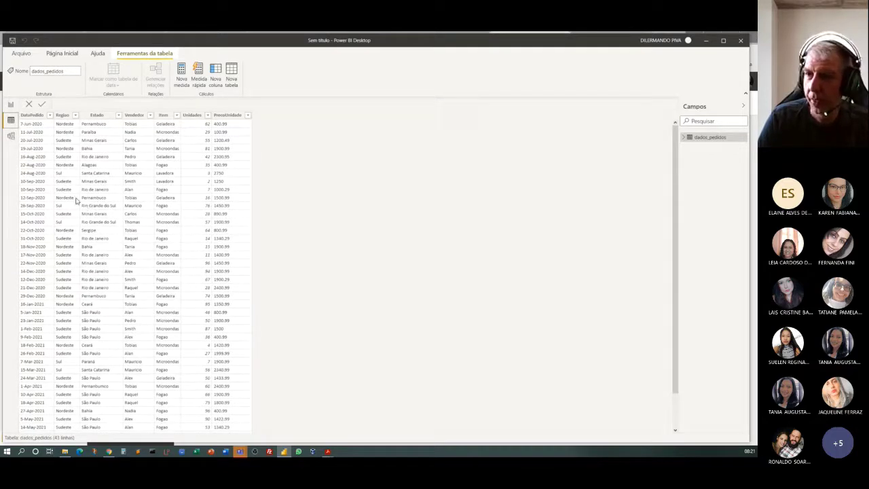
left_click(11, 136)
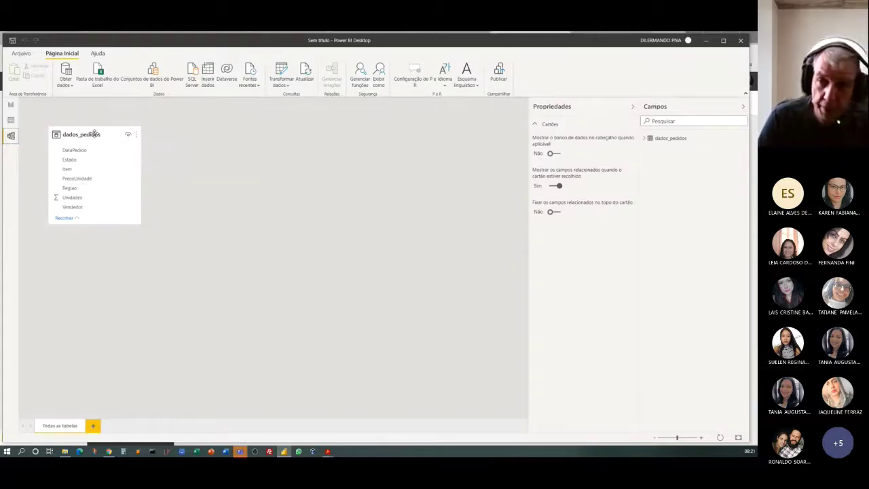
mouse_move(92, 131)
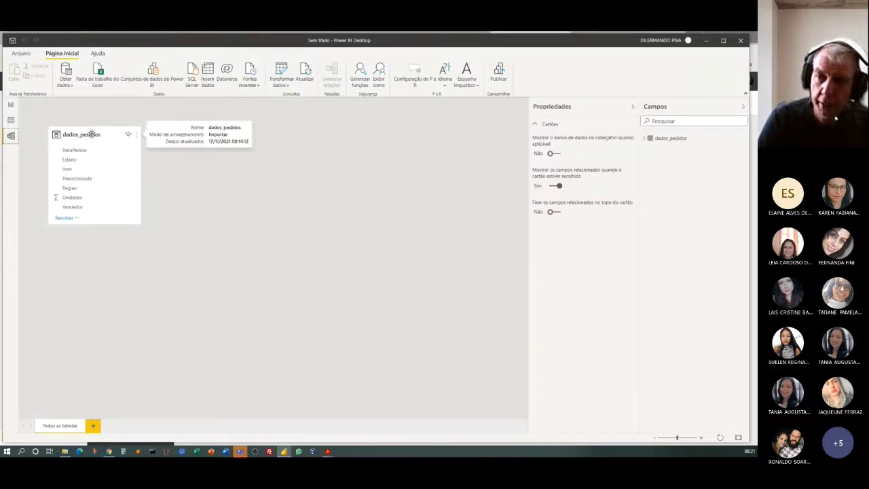
left_click_drag(92, 131, 113, 146)
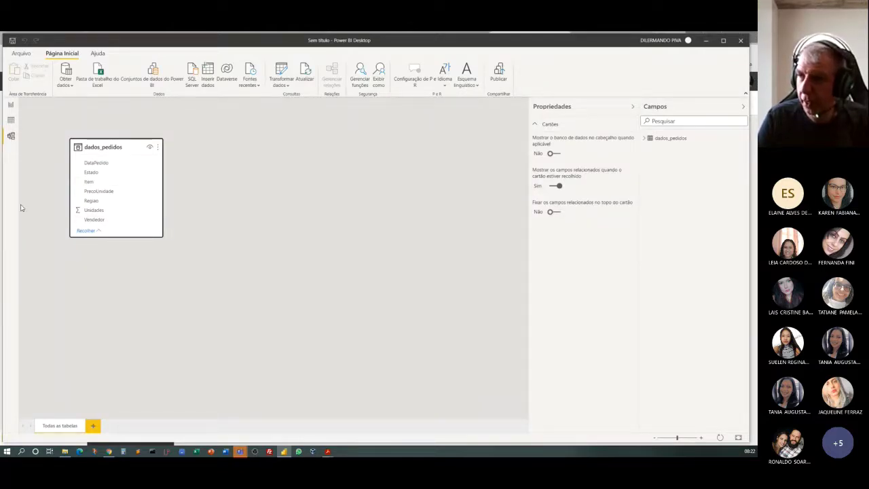
left_click(11, 120)
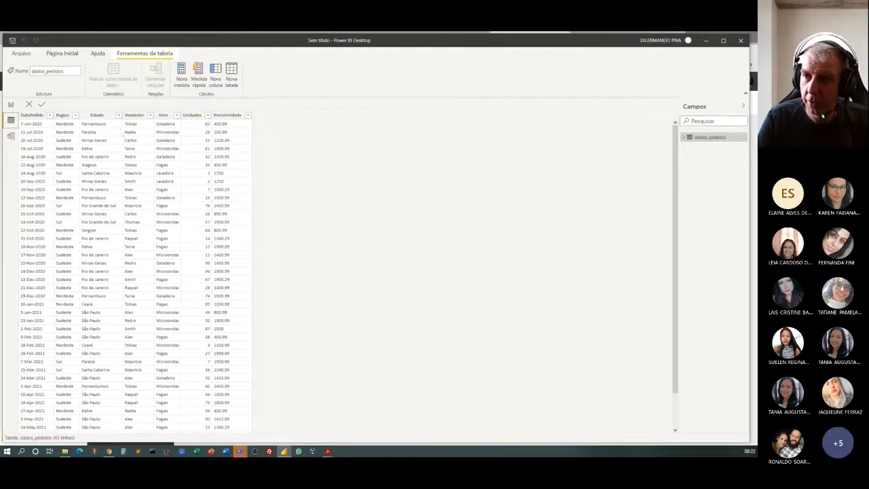
left_click(11, 106)
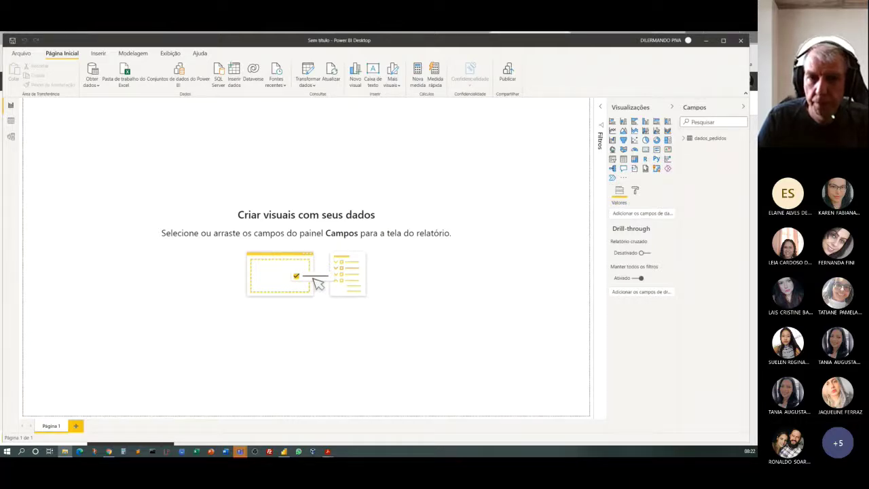
- Switch to the Roteiro Aula 16 A document in Acrobat Reader and restore it to a smaller window over the report
key("alt+Tab")
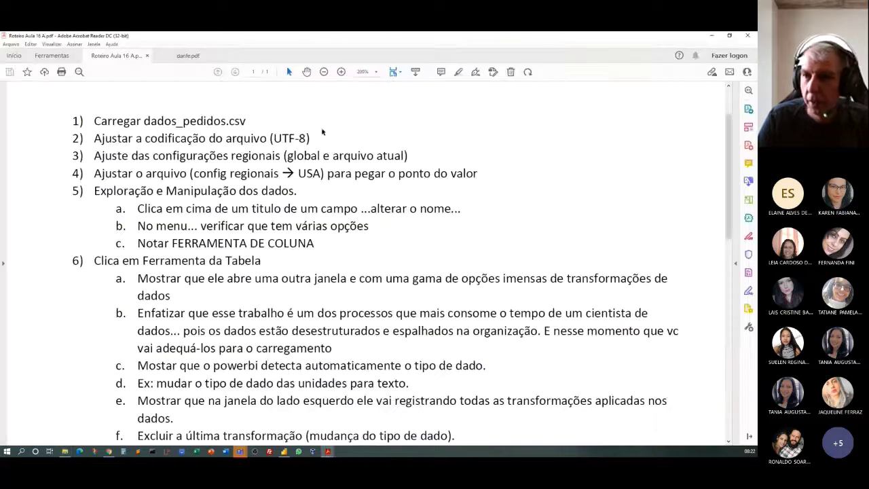
double_click(537, 41)
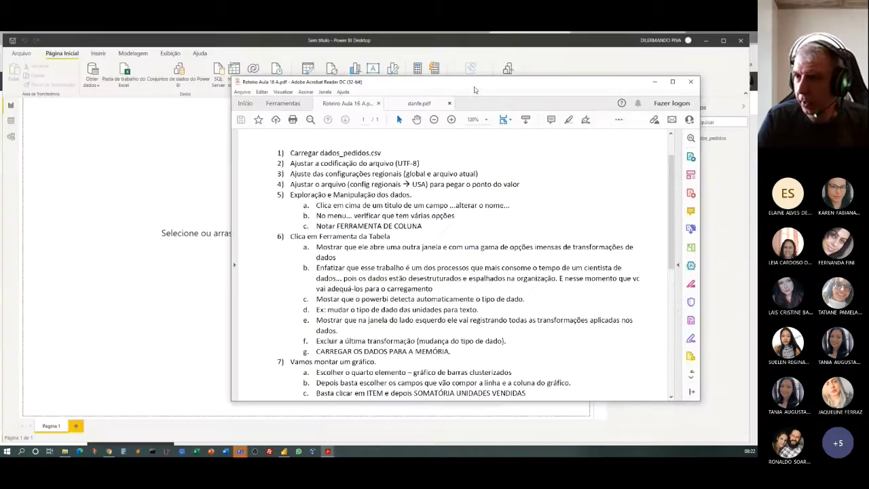
- Clear the Roteiro Aula 16 A window out of the way, review the dados_pedidos rows in the data view, and return to the report view
left_click_drag(723, 82, 0, 153)
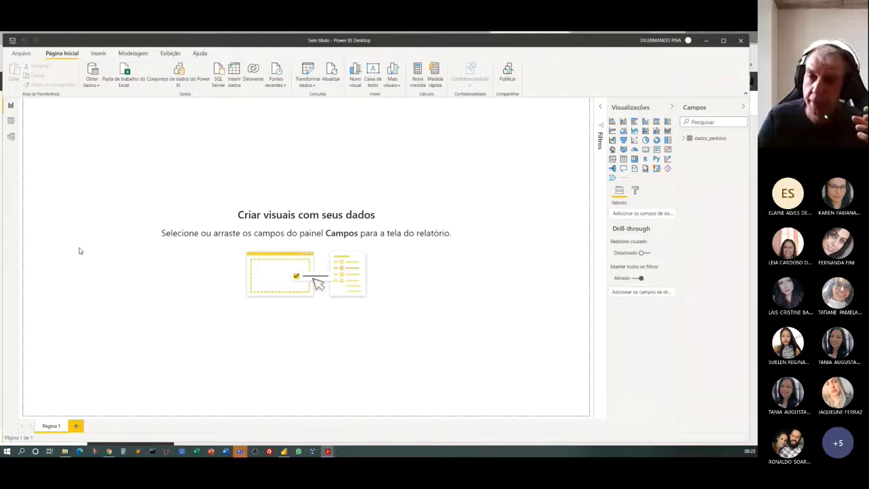
left_click(10, 121)
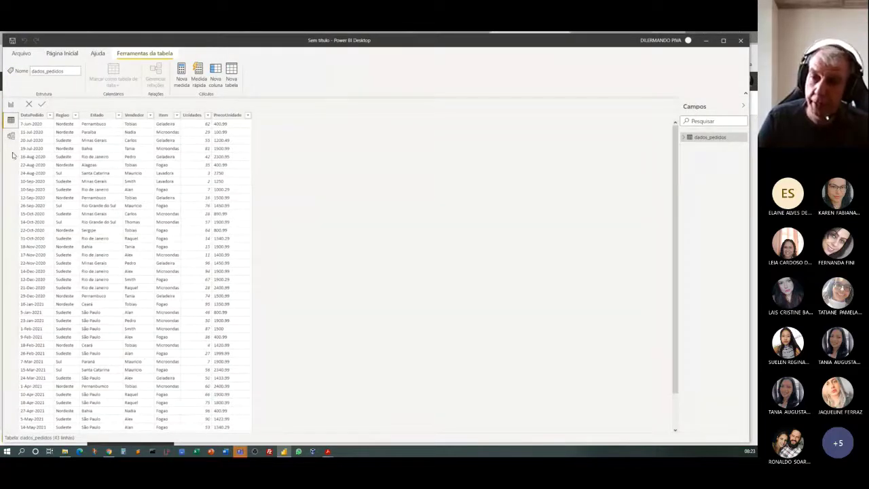
left_click(11, 106)
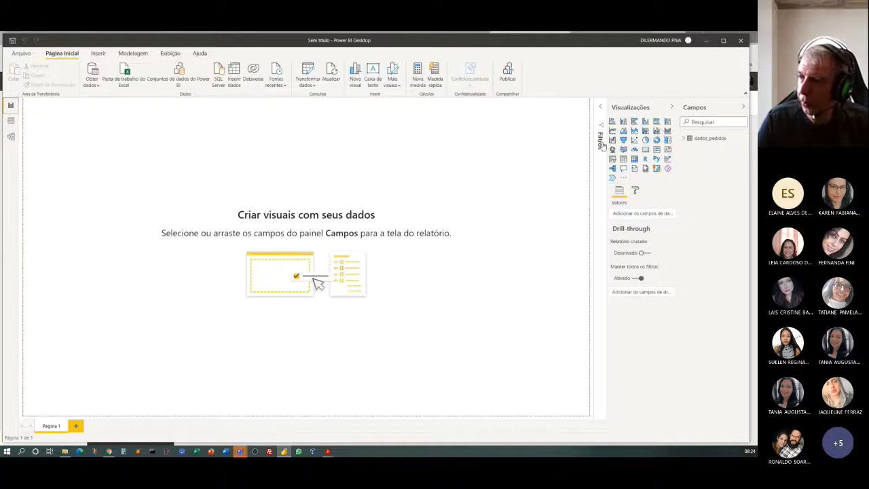
- Insert a clustered column chart on the report page, enlarge it, and move it away from the page's corner
left_click(646, 123)
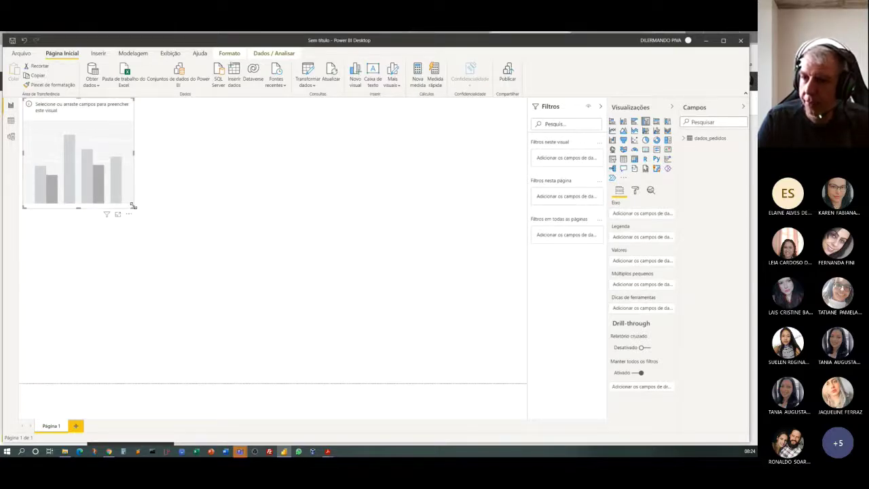
left_click_drag(133, 206, 238, 247)
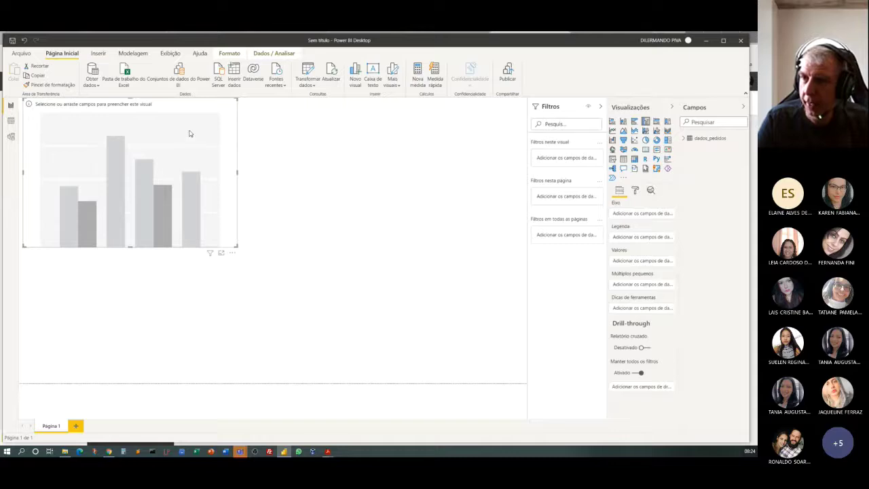
left_click_drag(188, 107, 227, 134)
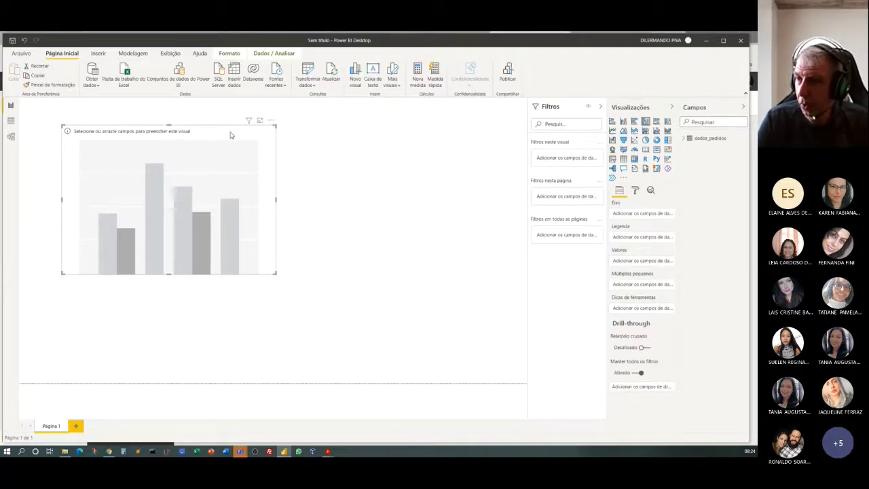
- Expand the dados_pedidos fields and plot Unidades by Item in the clustered column chart
left_click(688, 140)
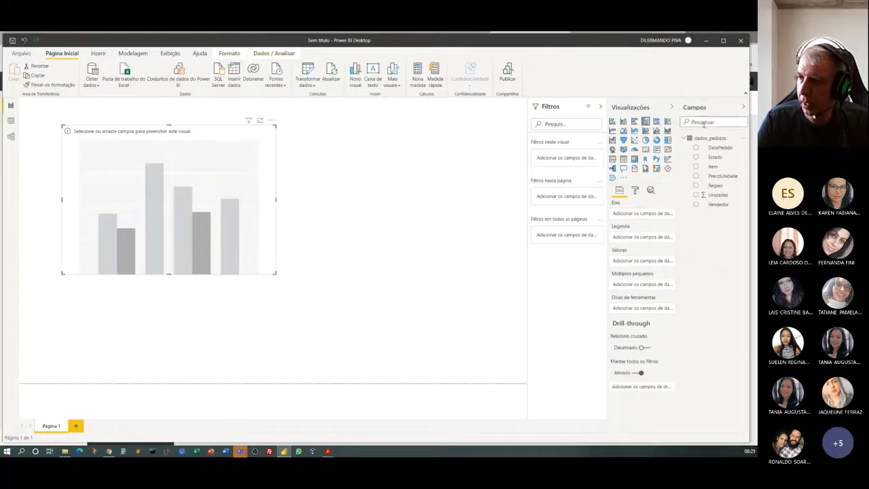
left_click(685, 140)
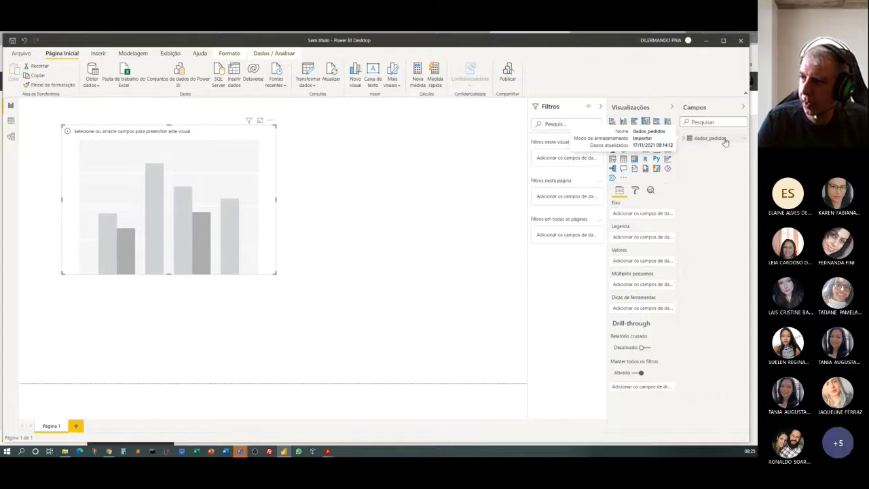
left_click(685, 139)
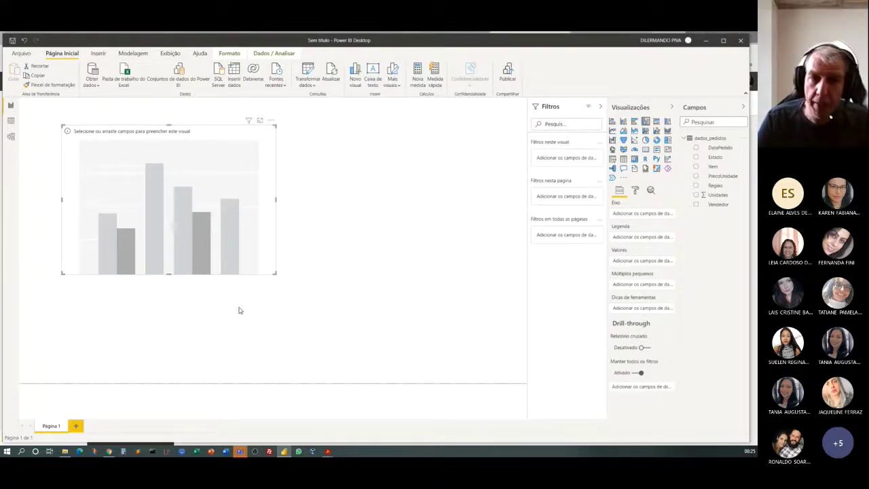
left_click(696, 167)
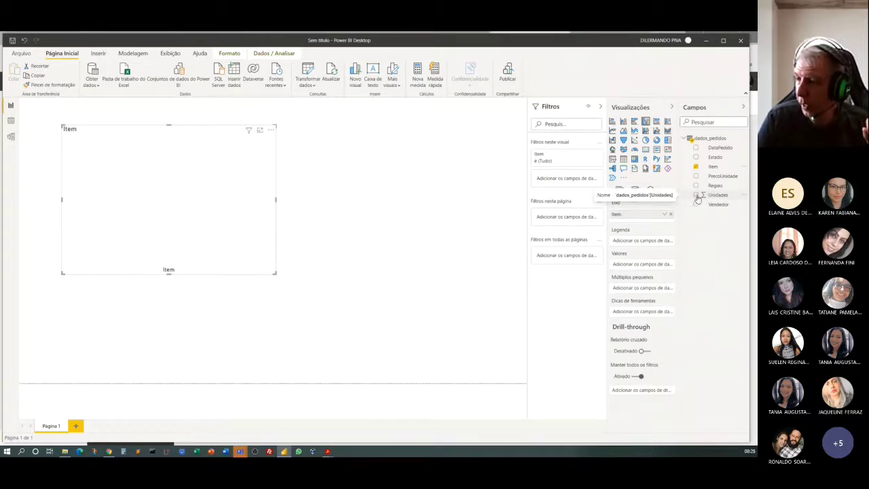
left_click(695, 195)
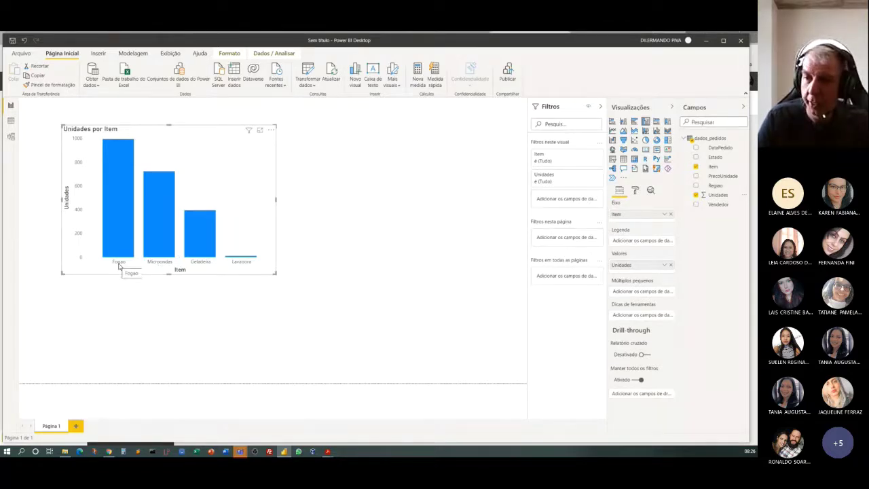
- Examine the dados_pedidos rows and the available commands in the data view, and return to the report view
left_click(12, 120)
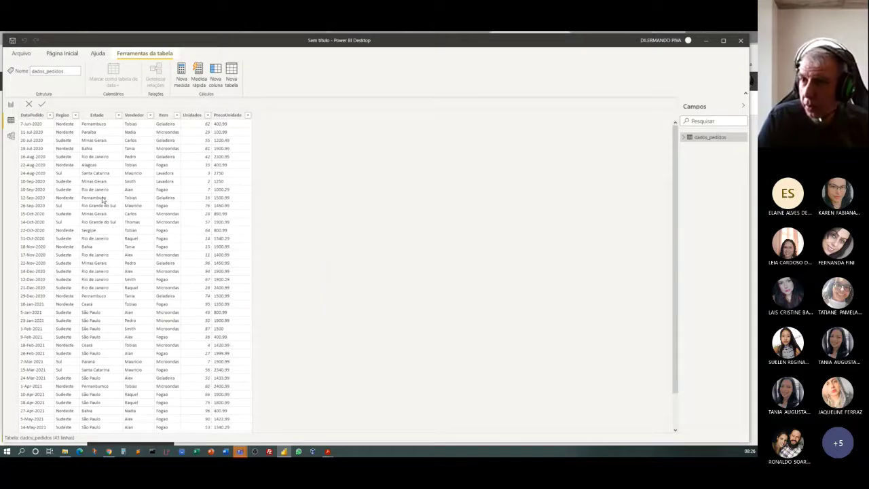
left_click(61, 53)
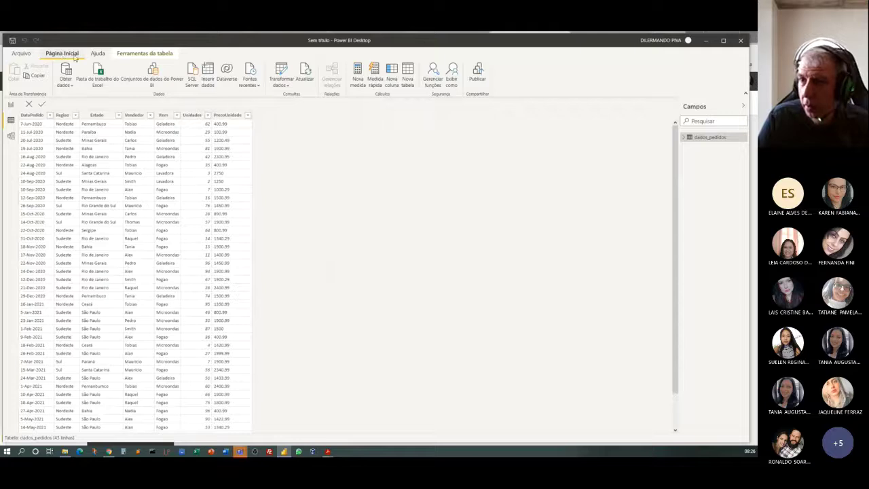
left_click(96, 53)
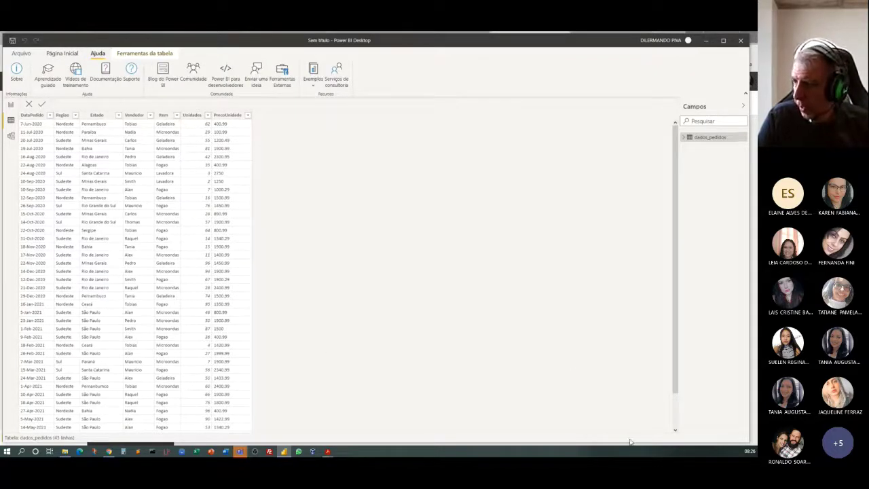
scroll(611, 418, "down", 2)
scroll(608, 417, "up", 2)
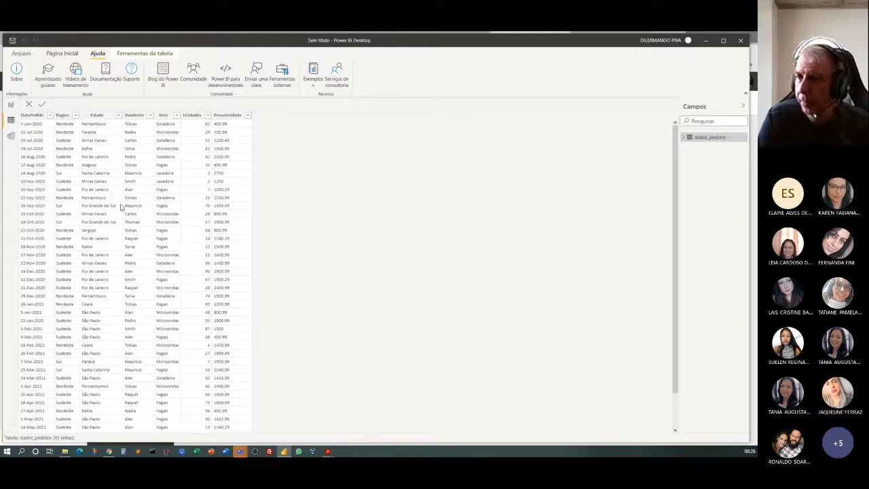
left_click(144, 53)
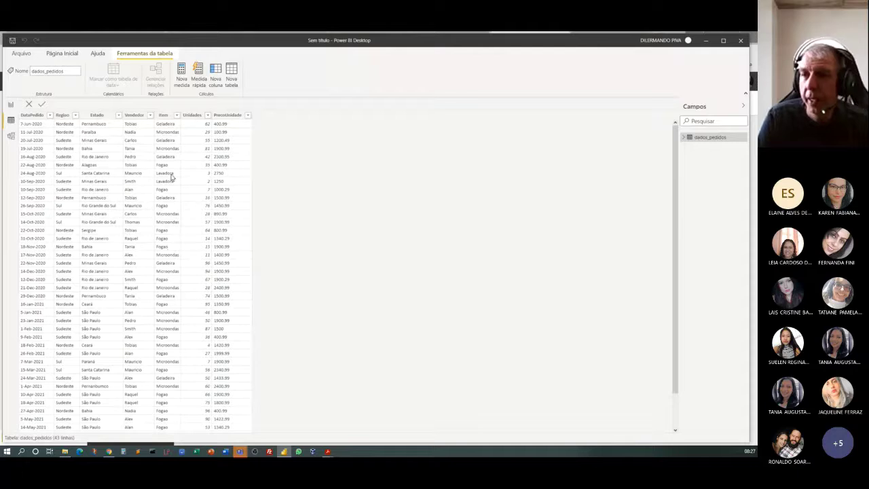
left_click(10, 106)
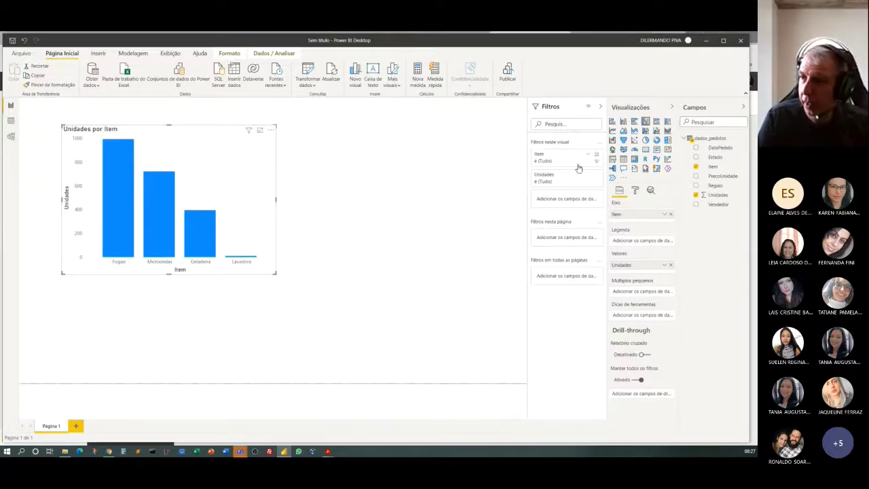
- Convert the Unidades por Item visual to a pie chart and to a table, and delete it
left_click(646, 140)
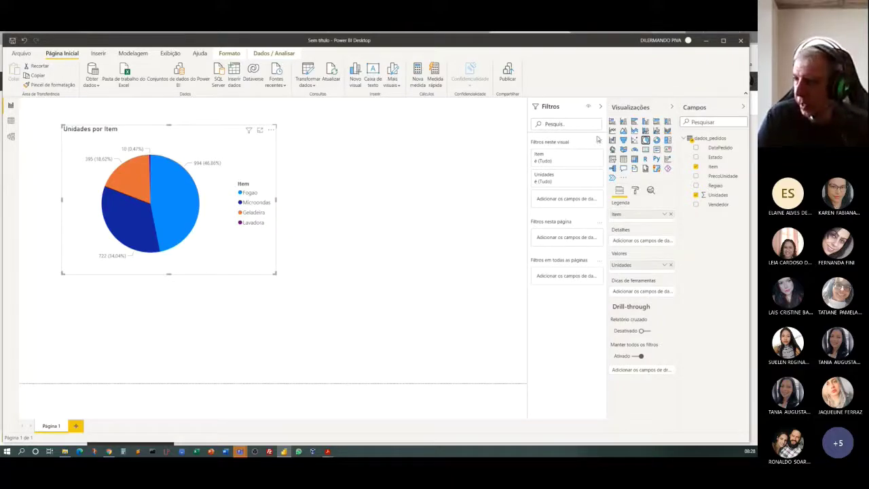
left_click(623, 160)
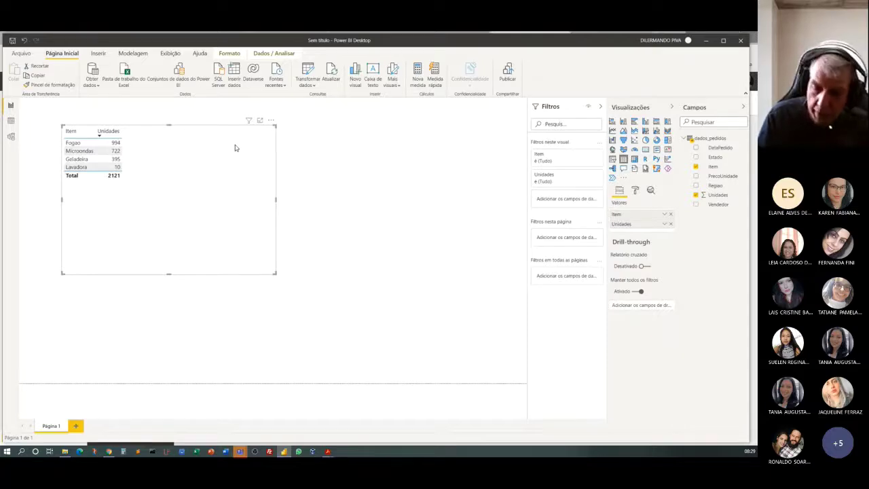
key("Delete")
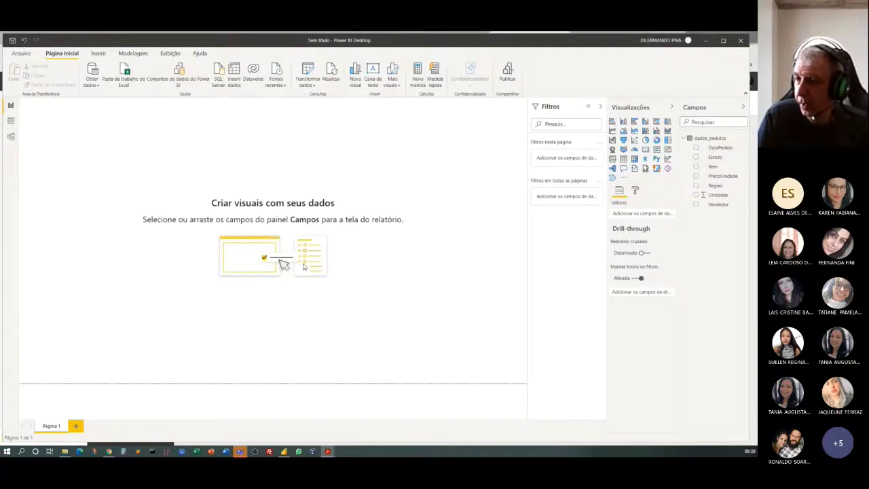
- Insert another clustered column chart, enlarge it to over half the page width, and position it near the page's middle
left_click(646, 122)
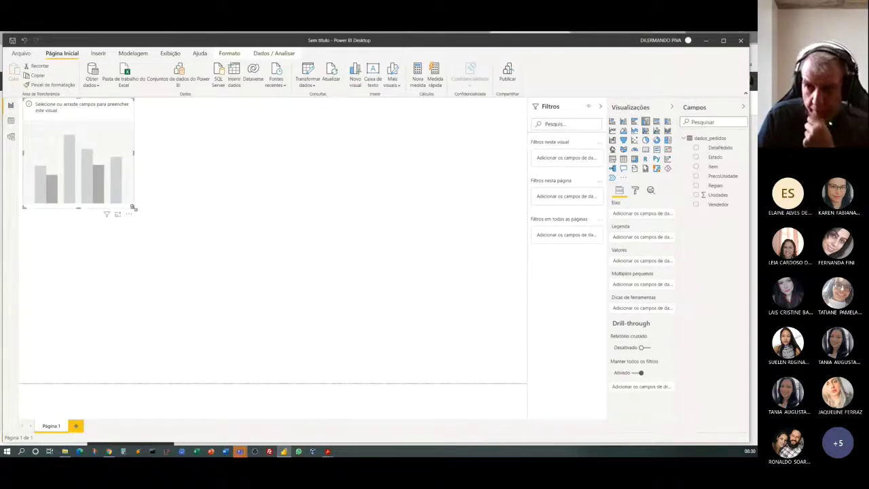
left_click_drag(134, 208, 323, 297)
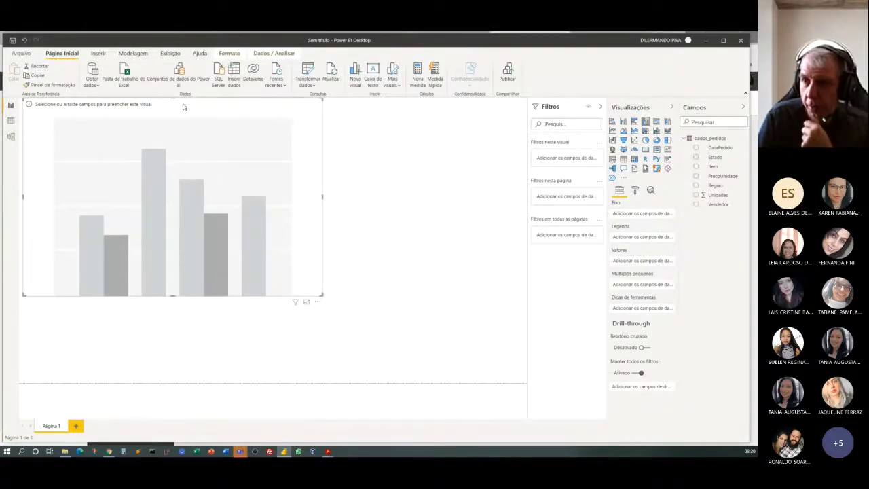
left_click_drag(192, 114, 294, 142)
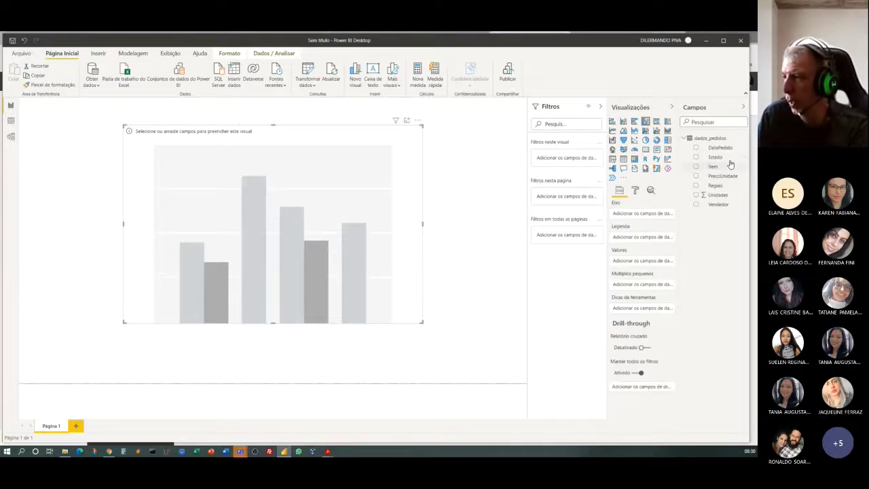
- Plot Unidades by DataPedido in the empty column chart, widen it, and delete the chart
left_click(696, 148)
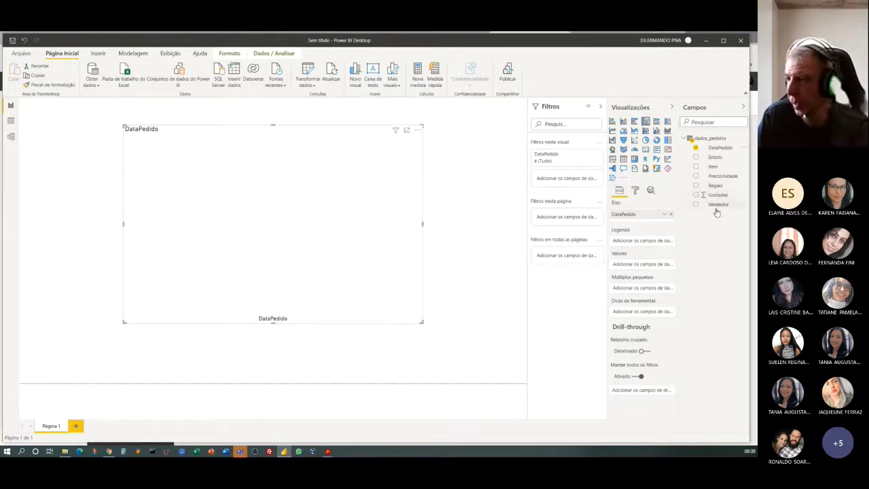
left_click(697, 195)
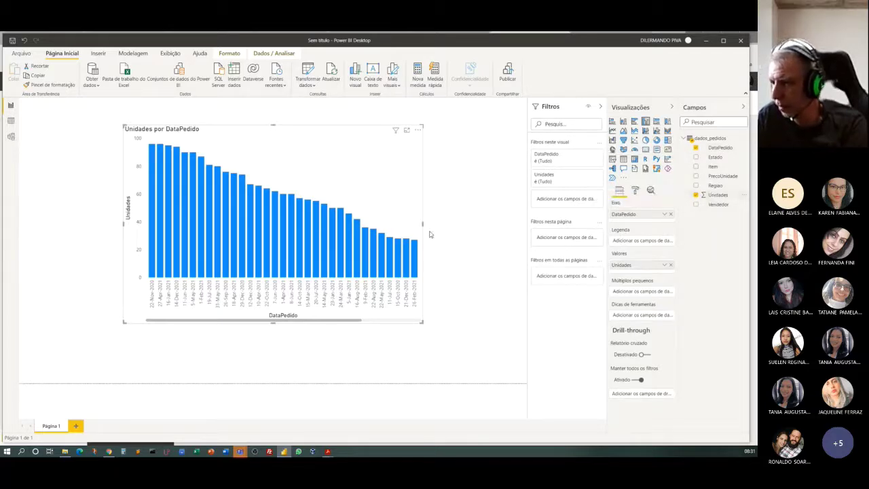
left_click_drag(423, 223, 466, 223)
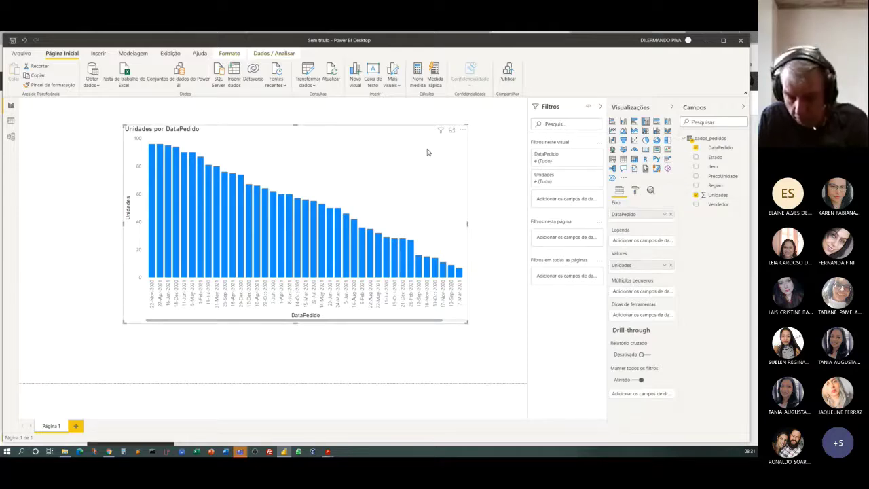
key("Delete")
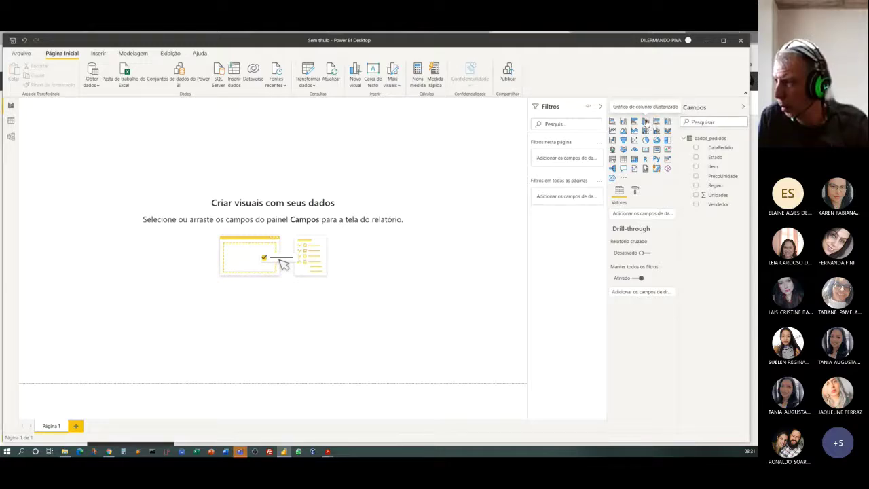
- Insert a clustered column chart, try DataPedido and PrecoUnidade as its fields, and remove both from it
left_click(646, 122)
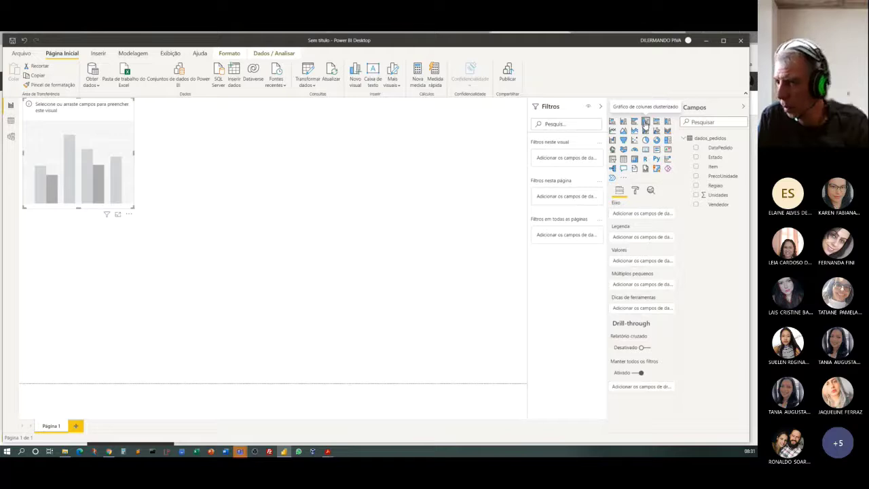
left_click(696, 149)
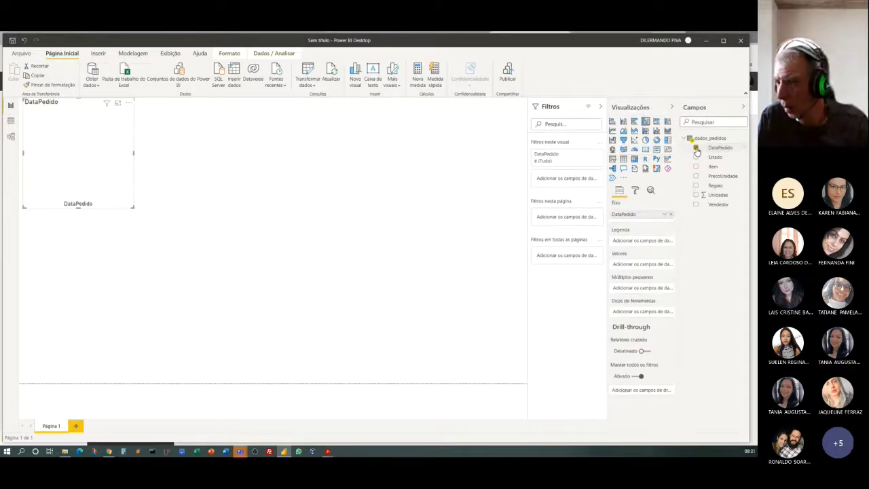
left_click(697, 195)
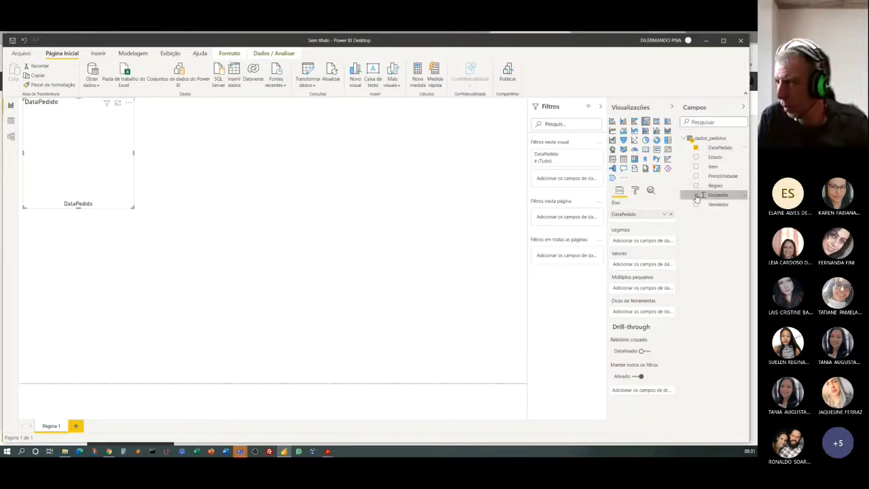
left_click(696, 196)
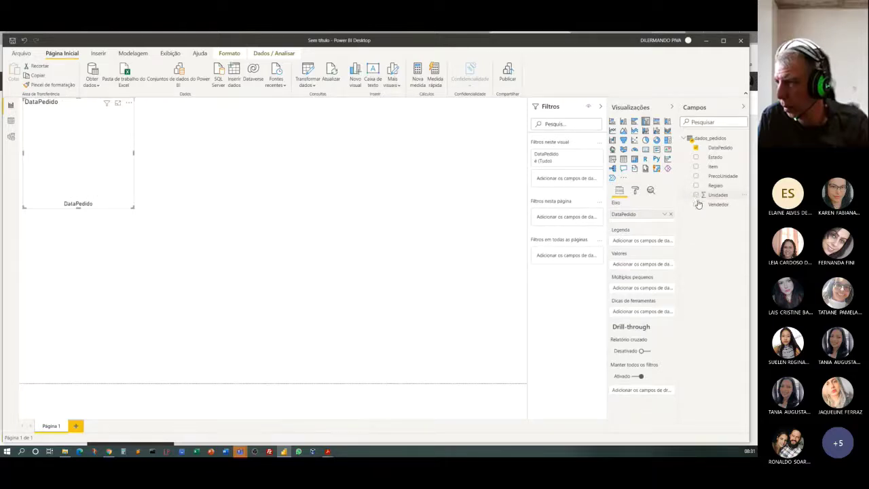
left_click(696, 176)
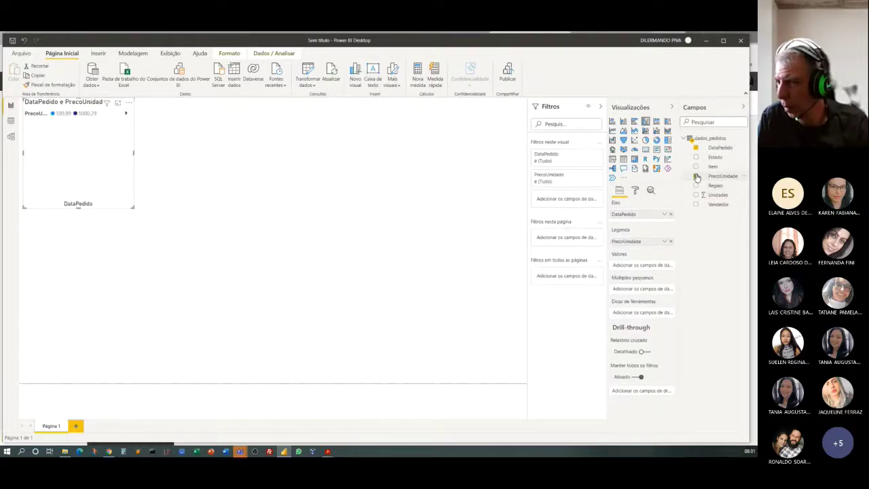
left_click(696, 176)
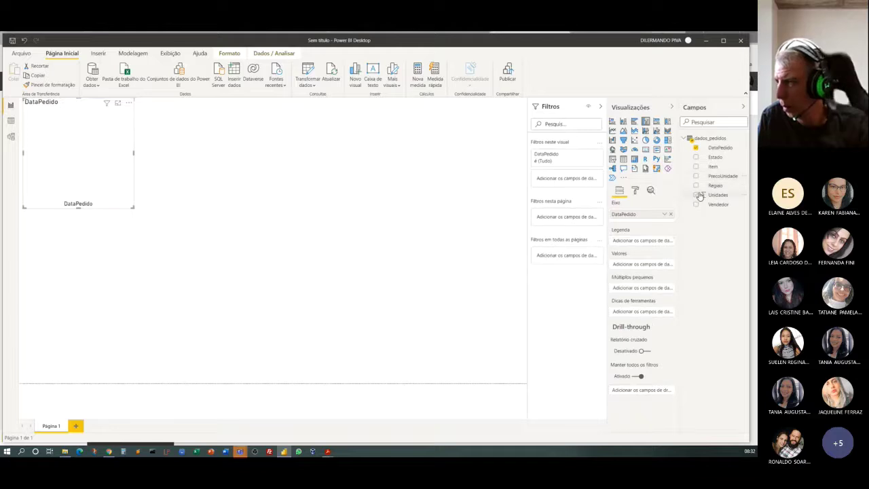
left_click(695, 148)
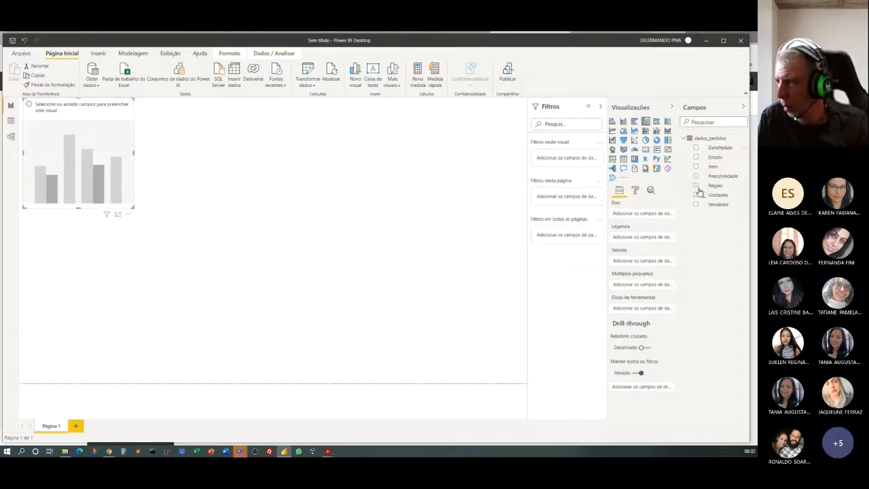
- Plot Unidades by DataPedido in the empty column chart, and enlarge and move it towards the page's middle
left_click(696, 196)
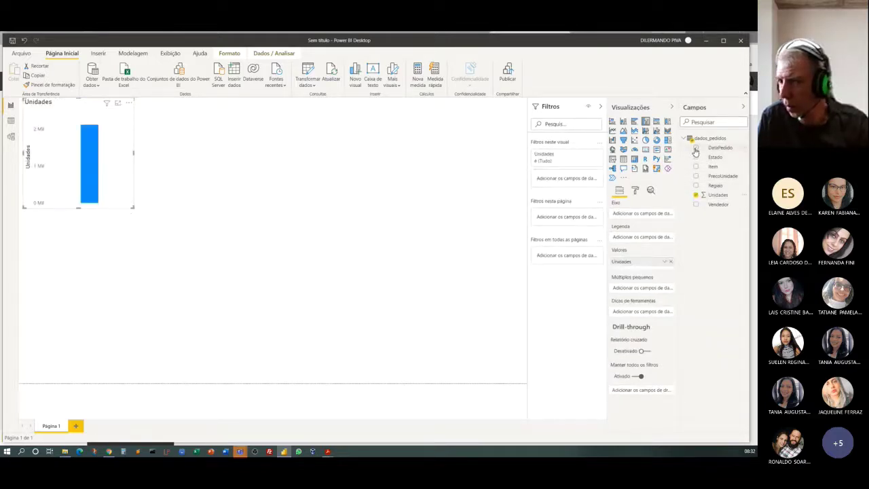
left_click(695, 148)
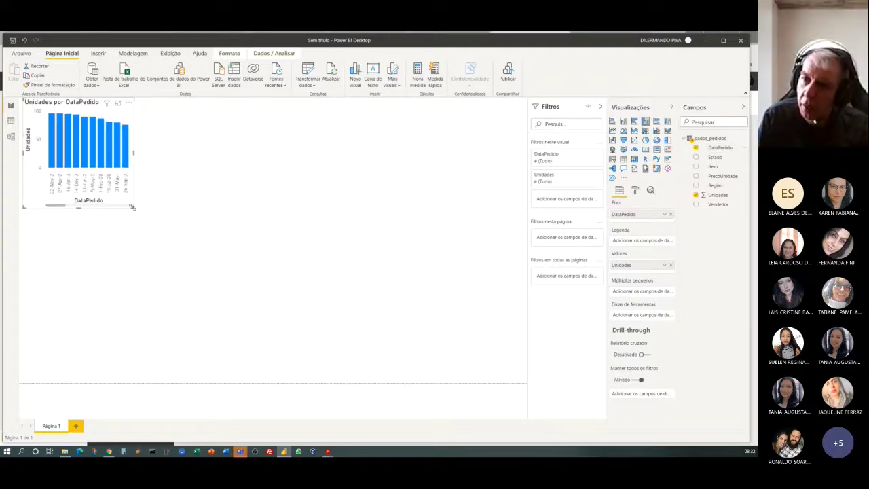
left_click_drag(133, 206, 341, 292)
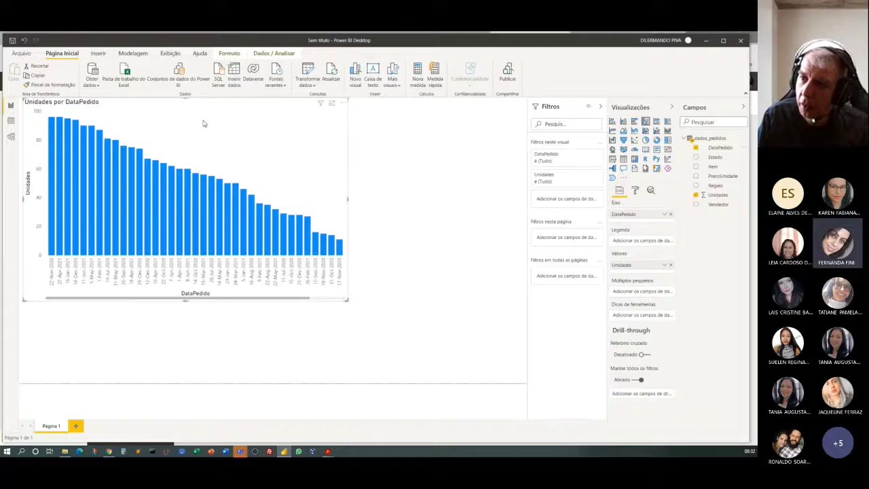
left_click_drag(205, 123, 295, 148)
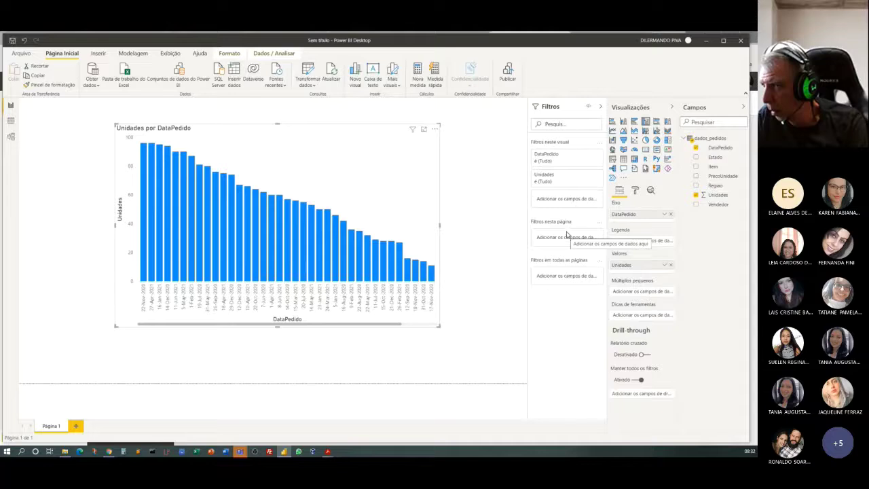
- Close the untitled report without saving and reopen Power BI Desktop with a blank report, dismissing the start screen
left_click(740, 42)
left_click(414, 255)
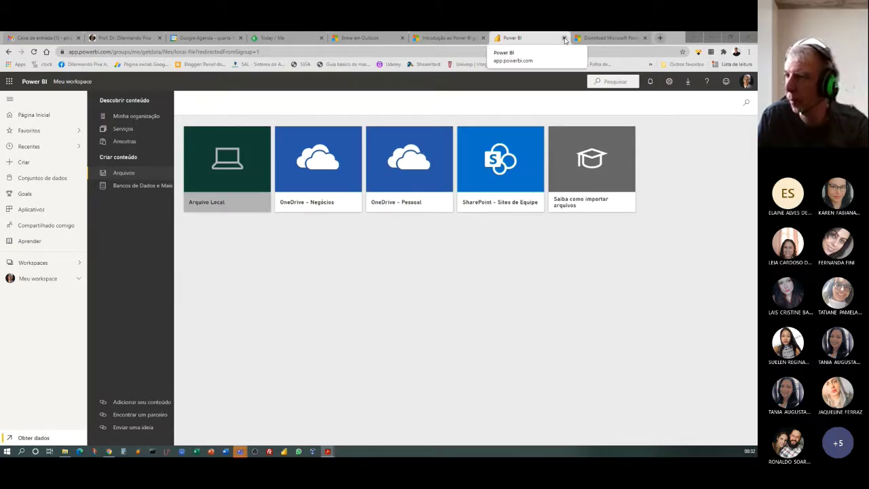
left_click(285, 452)
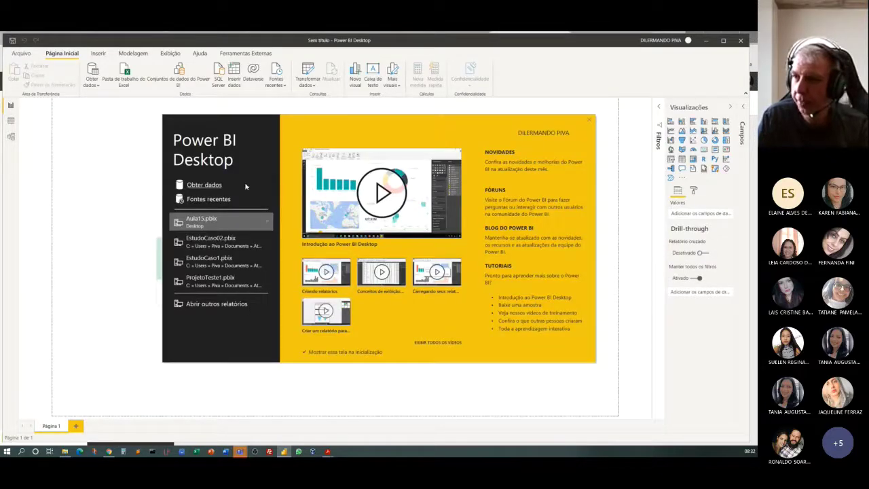
left_click(589, 119)
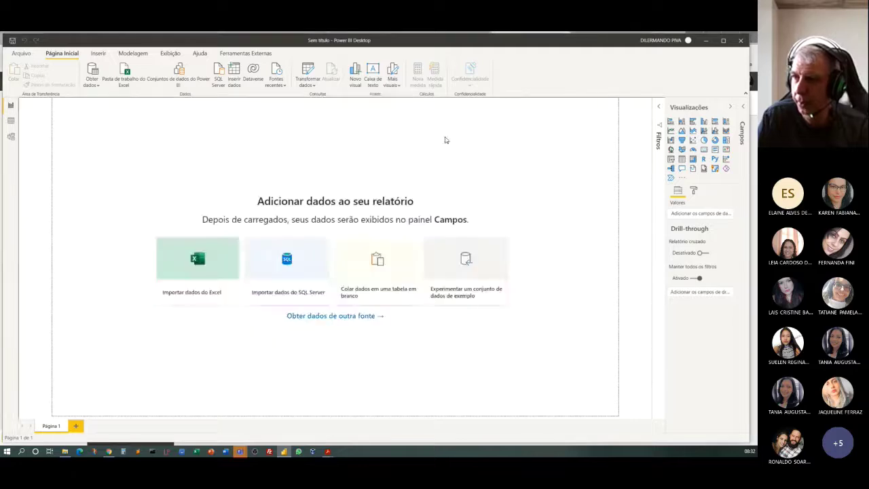
- Open the regional settings (Configurações regionais) for the current file in the program options
left_click(98, 76)
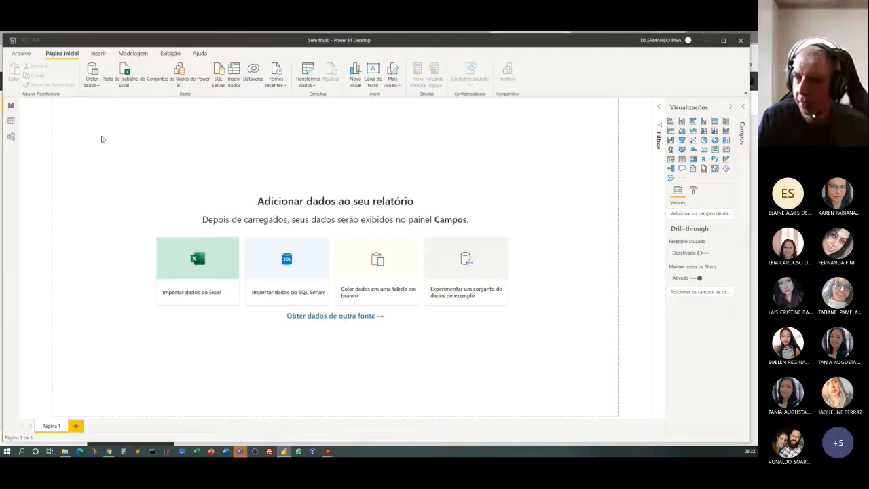
left_click(93, 86)
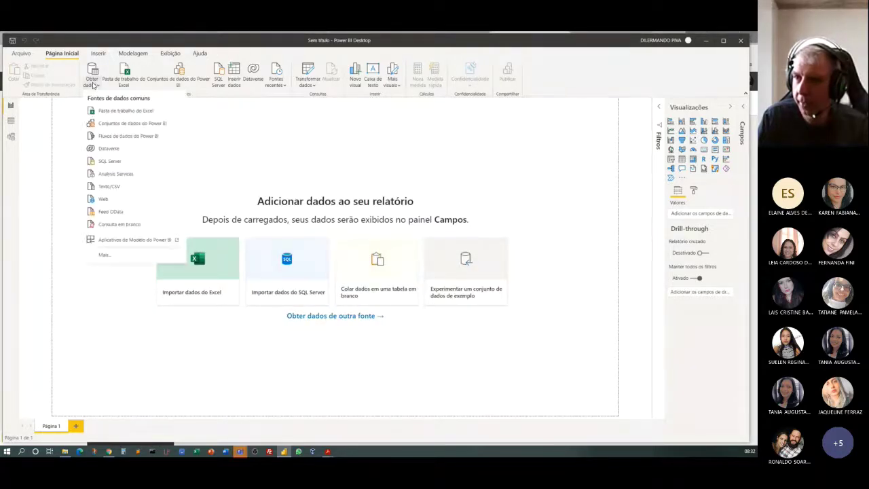
left_click(21, 55)
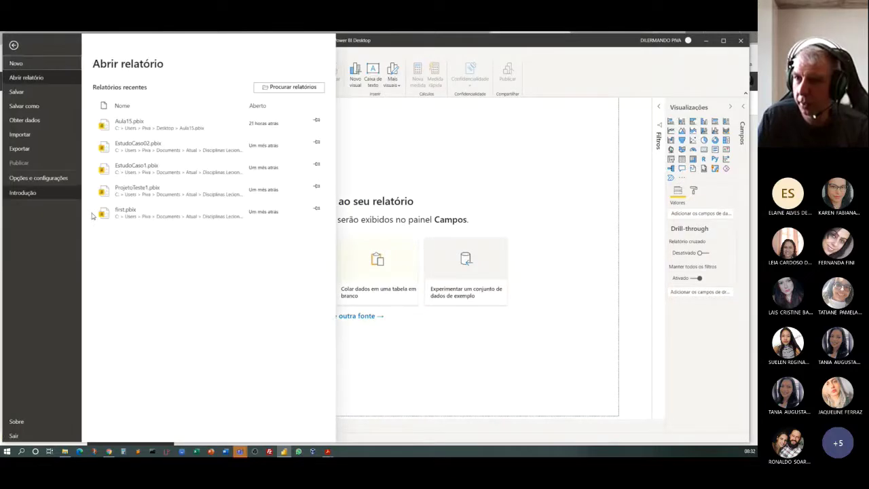
left_click(30, 178)
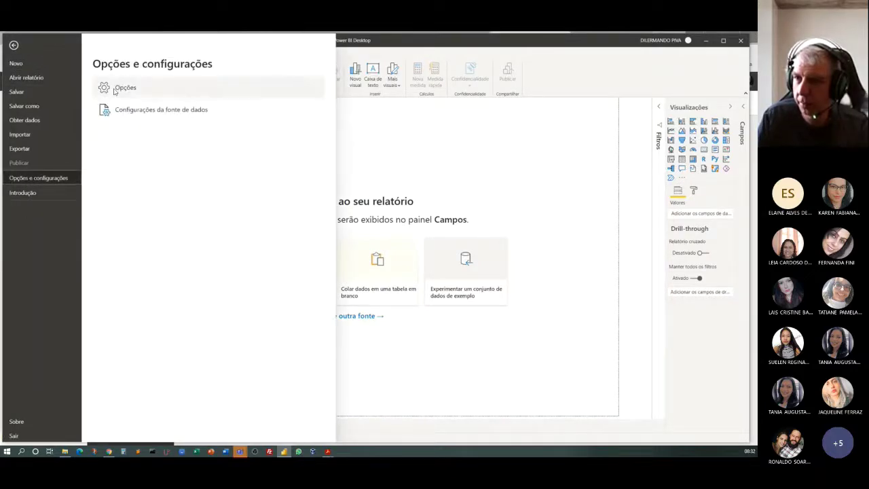
key("Escape")
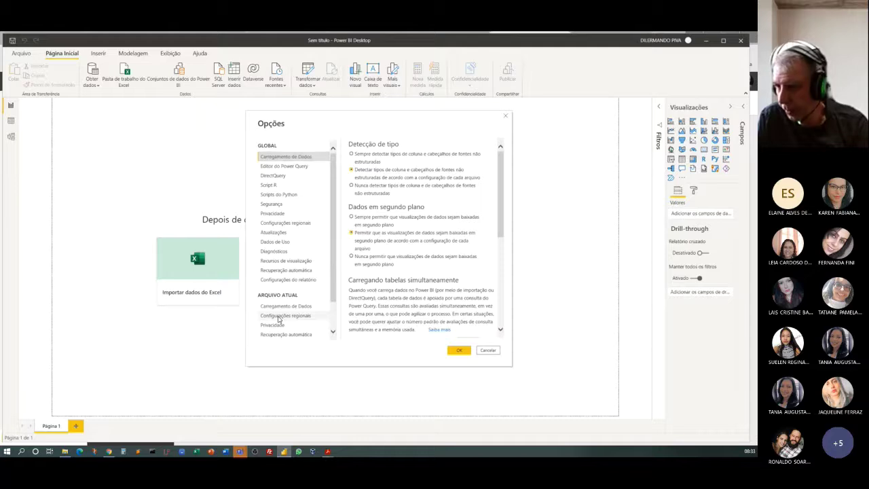
left_click(279, 317)
- Set the current file's import locale to Inglês (Estados Unidos) and apply the pending query changes
left_click(394, 170)
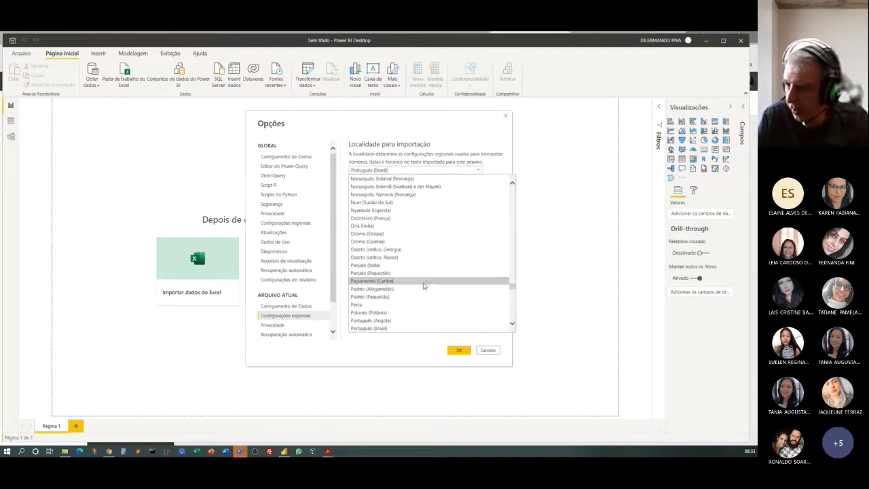
scroll(428, 282, "down", 3)
scroll(430, 281, "up", 6)
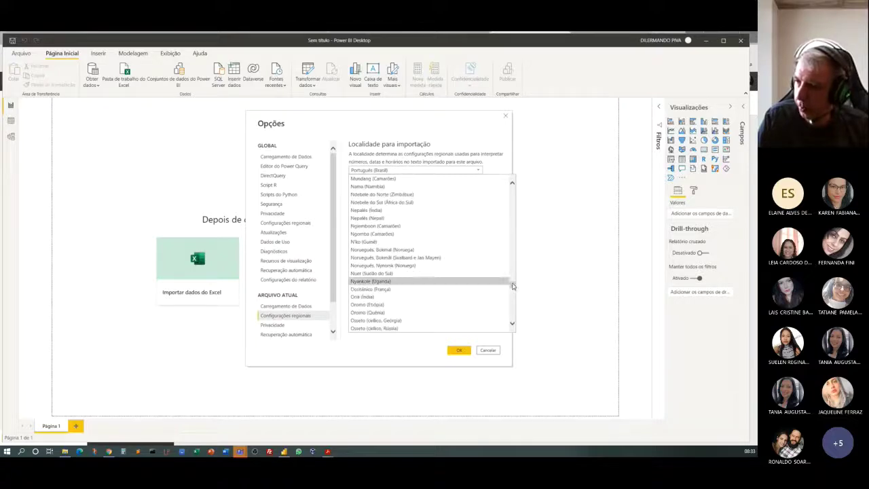
left_click_drag(513, 284, 514, 196)
left_click_drag(515, 206, 519, 218)
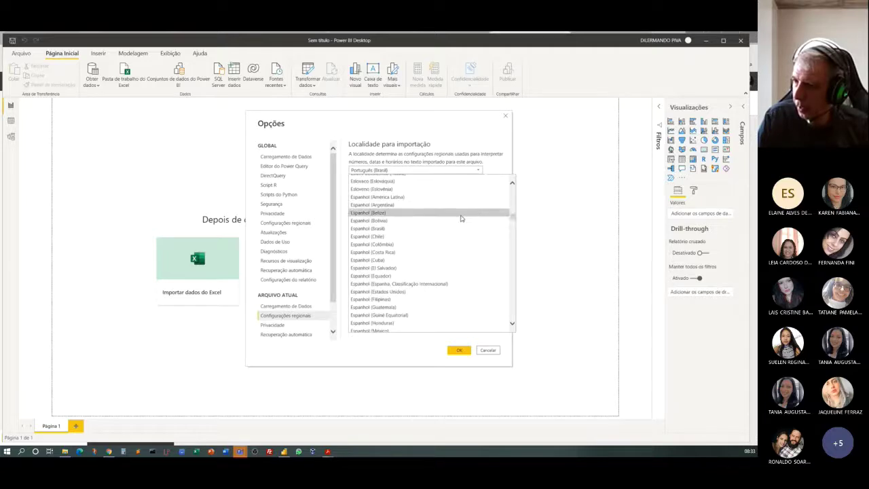
scroll(467, 216, "down", 10)
scroll(467, 227, "down", 15)
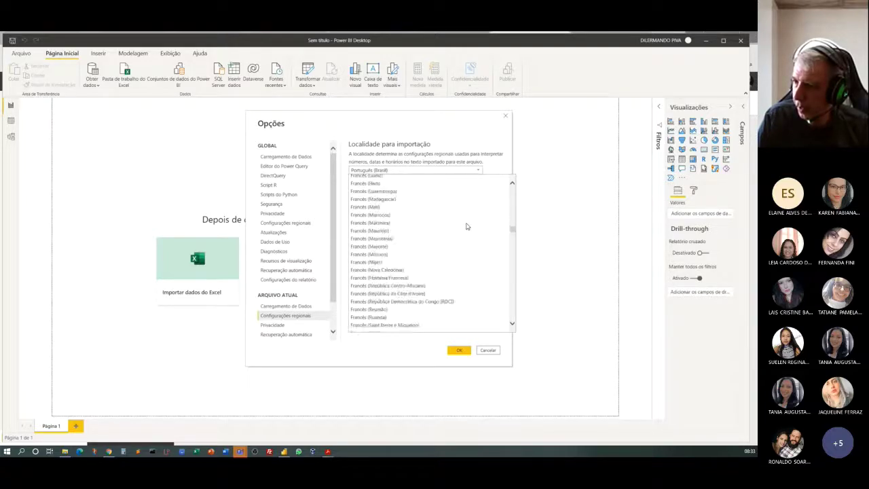
scroll(467, 227, "down", 4)
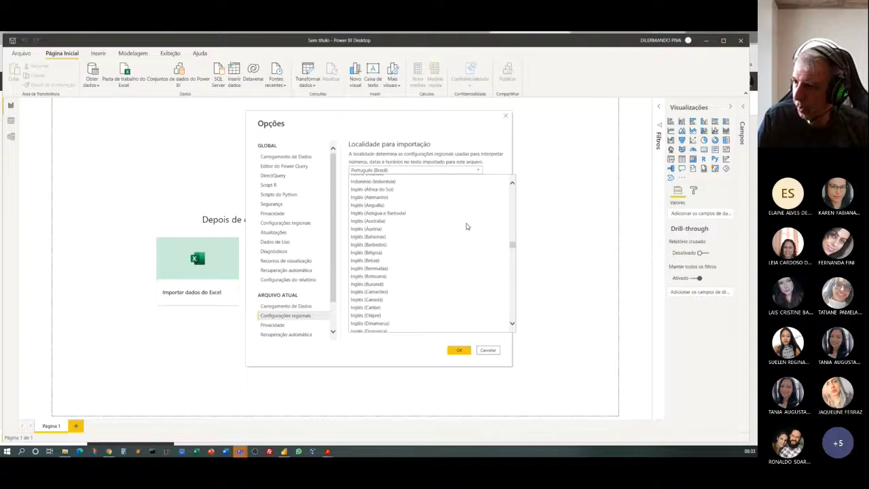
scroll(416, 281, "down", 1)
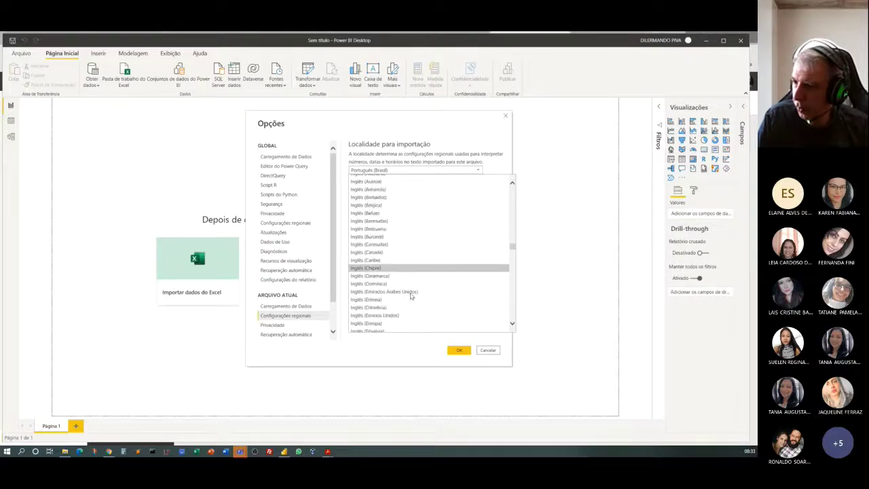
left_click(380, 316)
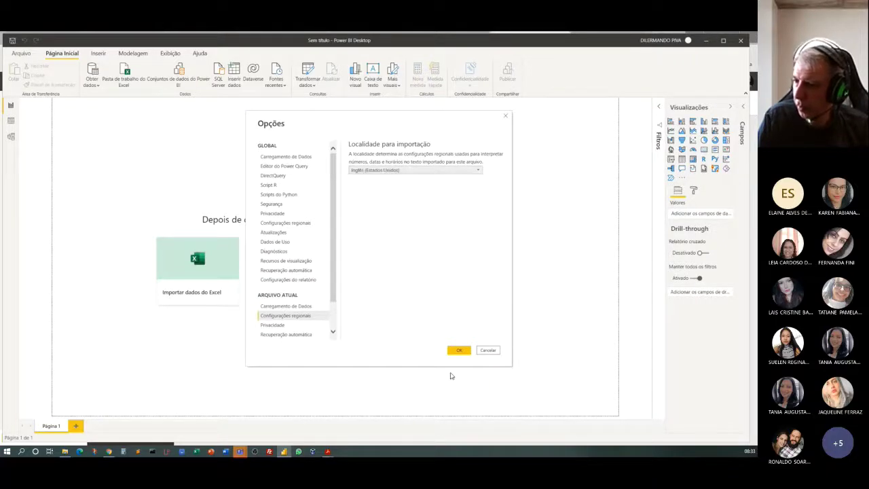
left_click(459, 350)
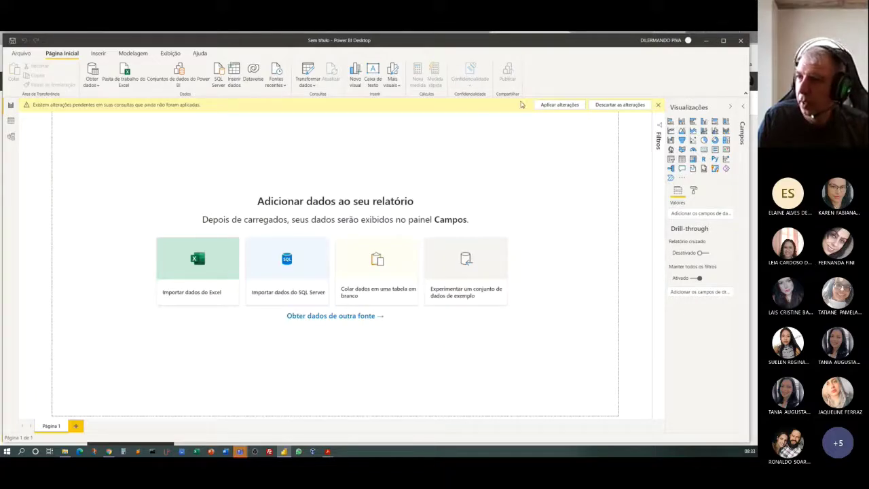
left_click(560, 104)
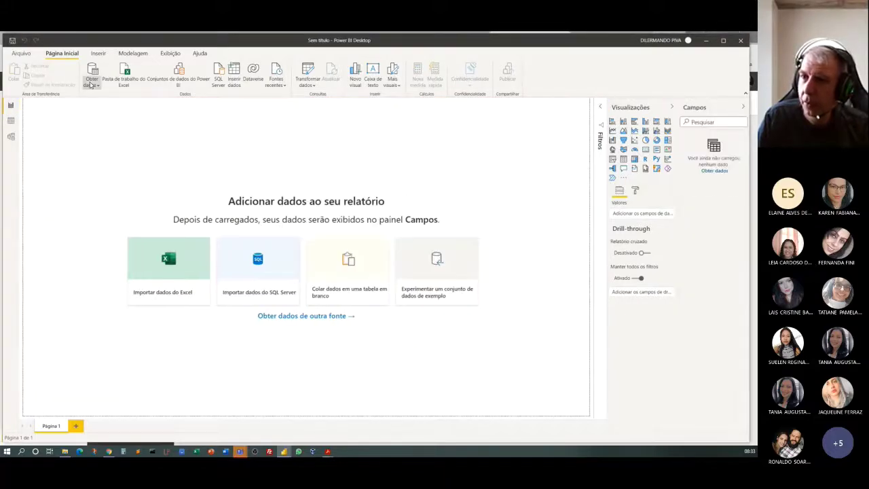
- Import the dados_pedidos CSV file from the Aula16 folder and load its data into the report
left_click(92, 81)
left_click(108, 186)
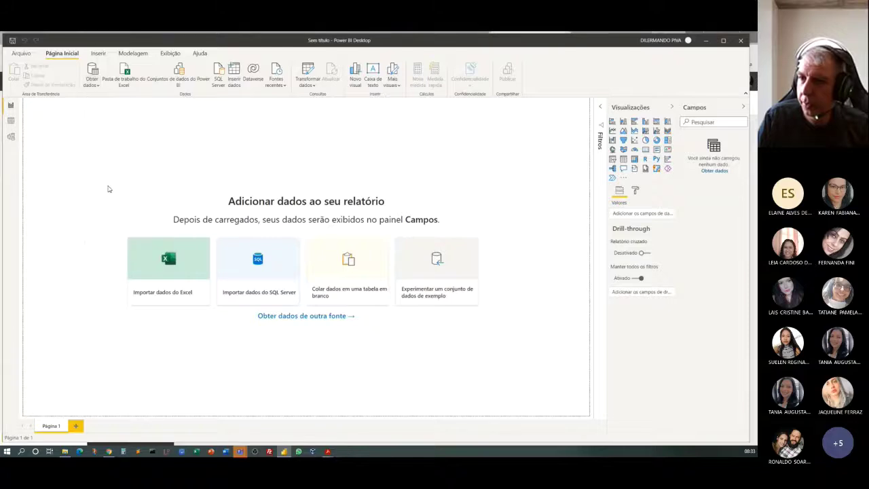
left_click(98, 91)
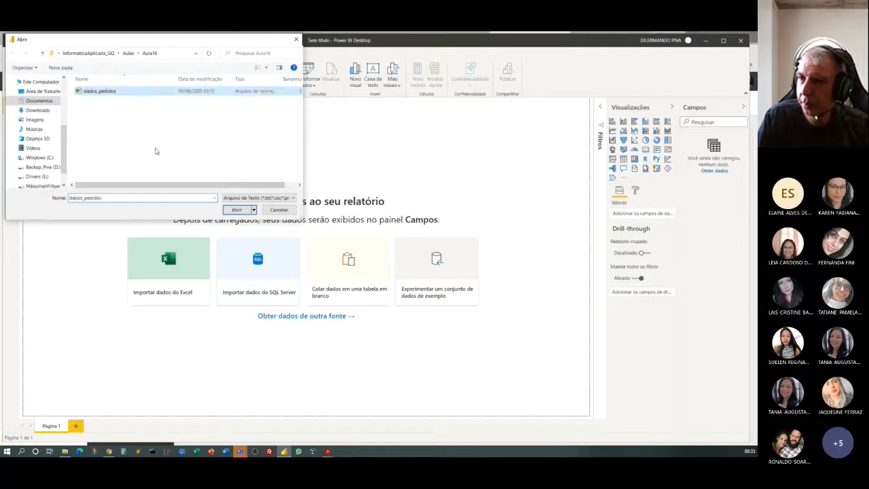
left_click(236, 210)
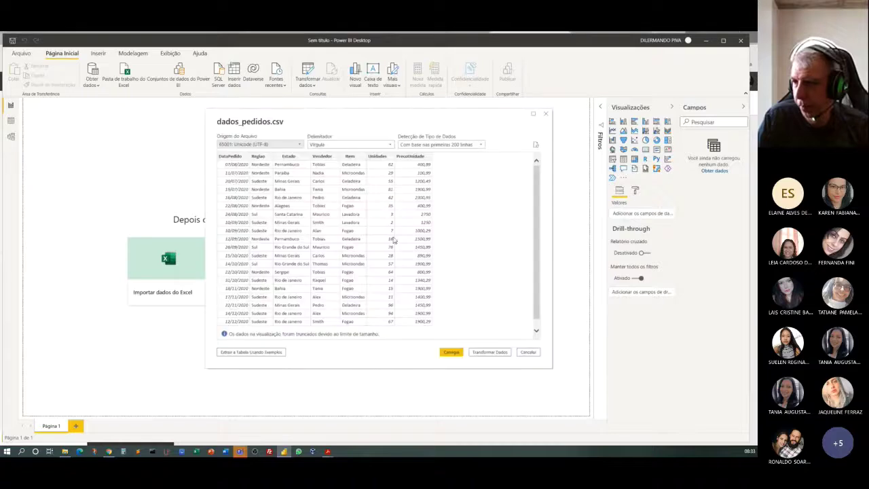
left_click(451, 352)
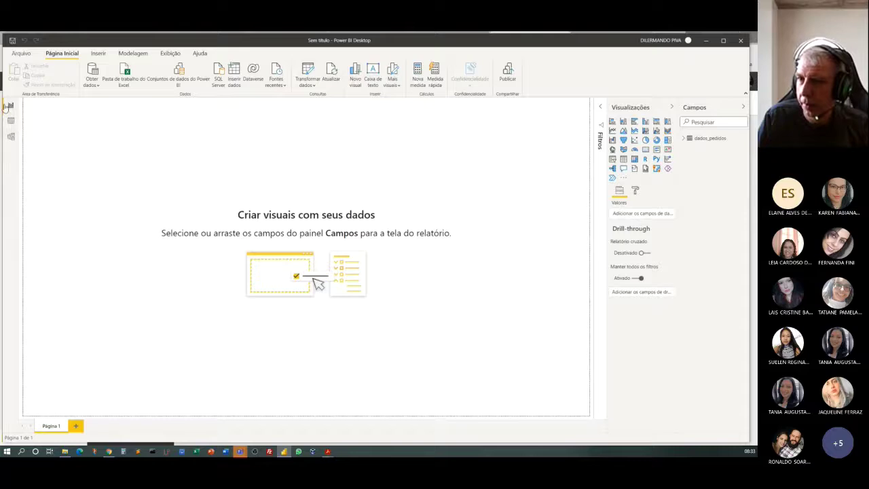
- Create a clustered column chart of Unidades by the DataPedido date hierarchy, then enlarge it and move it toward the page's centre
left_click(646, 121)
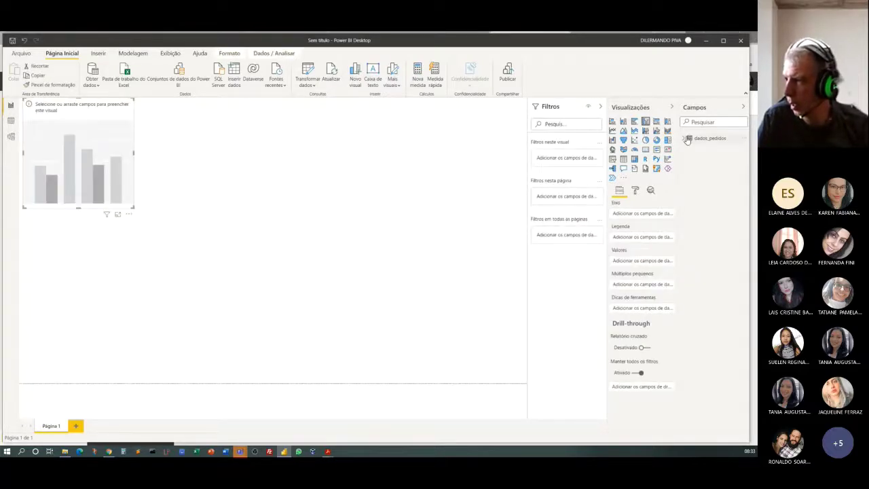
left_click(684, 138)
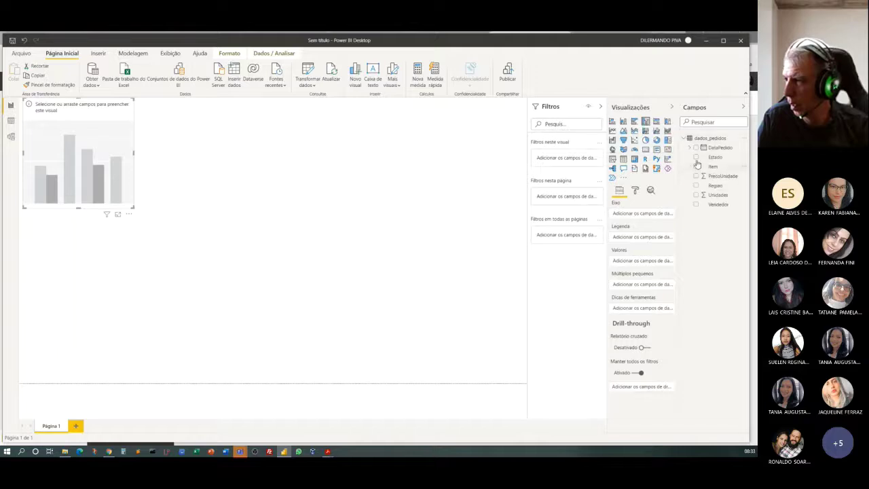
left_click(696, 147)
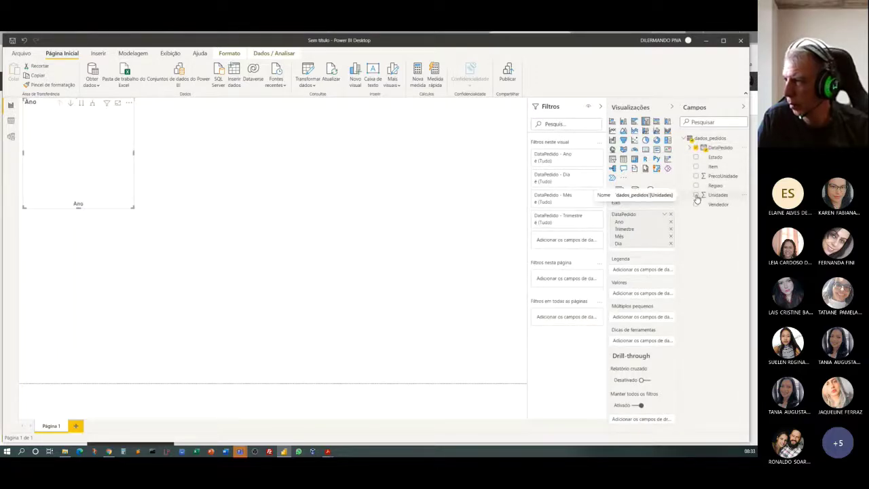
left_click(696, 195)
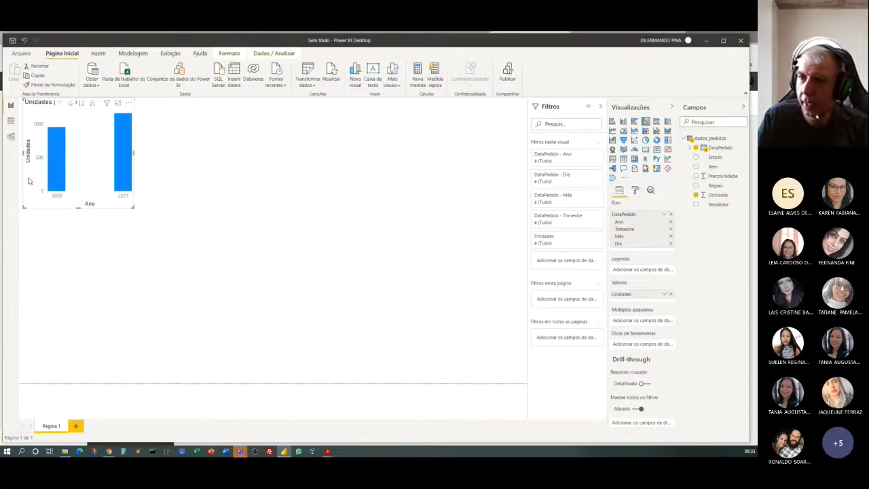
left_click_drag(133, 207, 277, 277)
left_click_drag(136, 110, 256, 146)
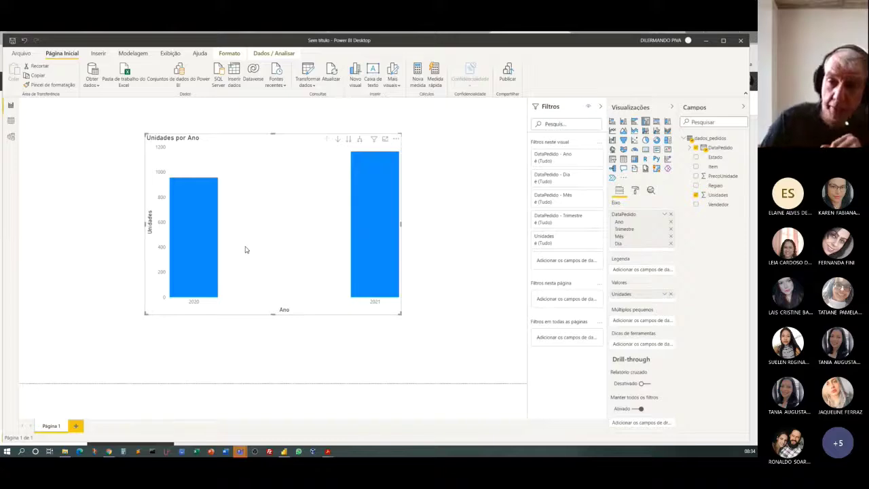
- Examine the DataPedido dates in the dados_pedidos table data and return to the report page
left_click(11, 121)
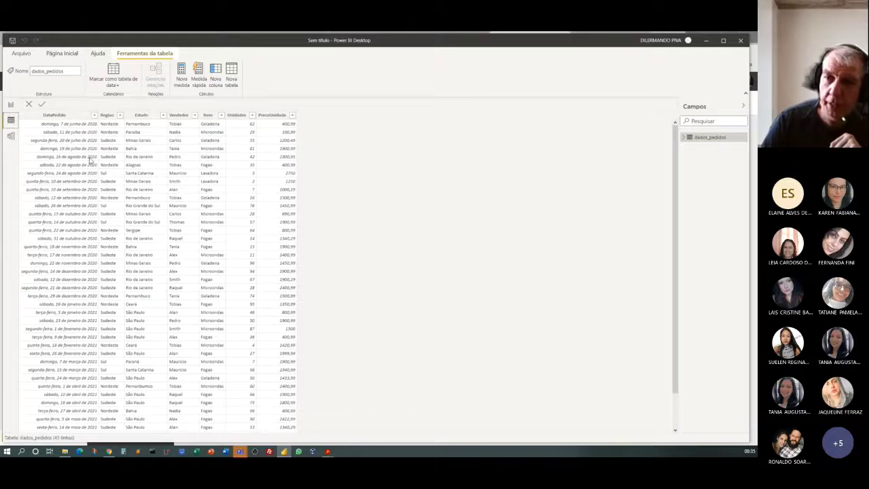
scroll(67, 274, "down", 2)
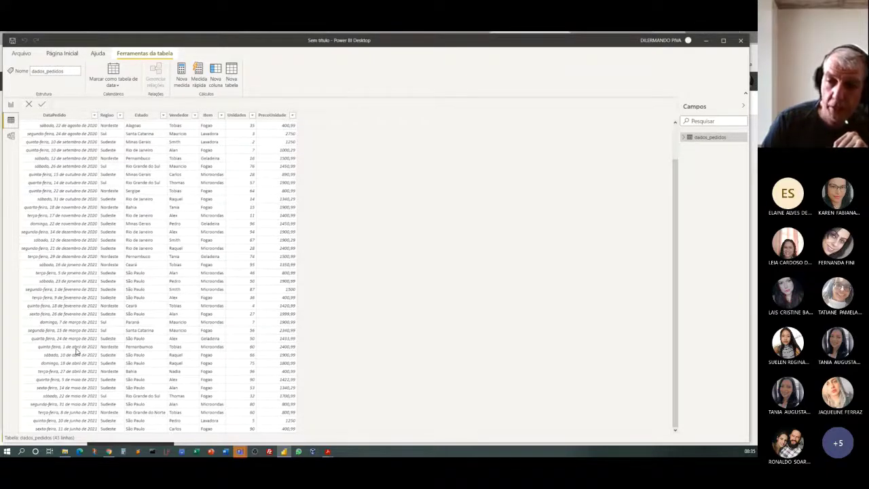
scroll(77, 353, "up", 2)
scroll(77, 353, "down", 2)
scroll(75, 350, "up", 2)
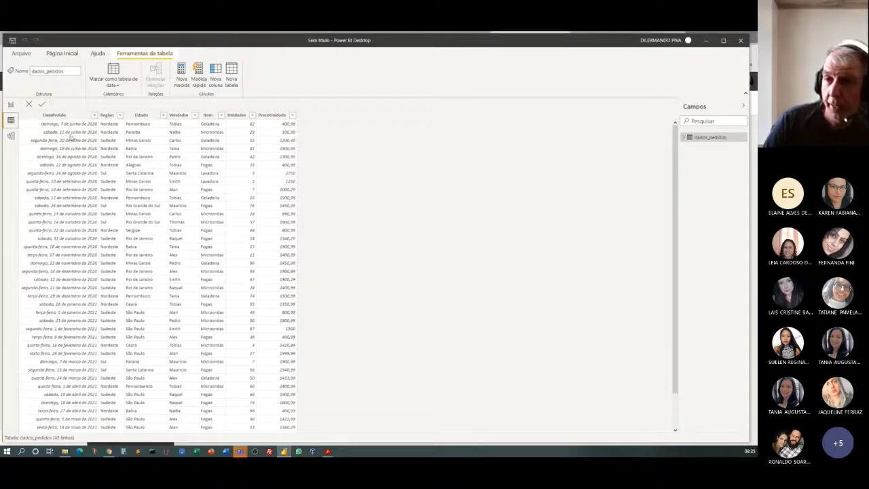
left_click(10, 106)
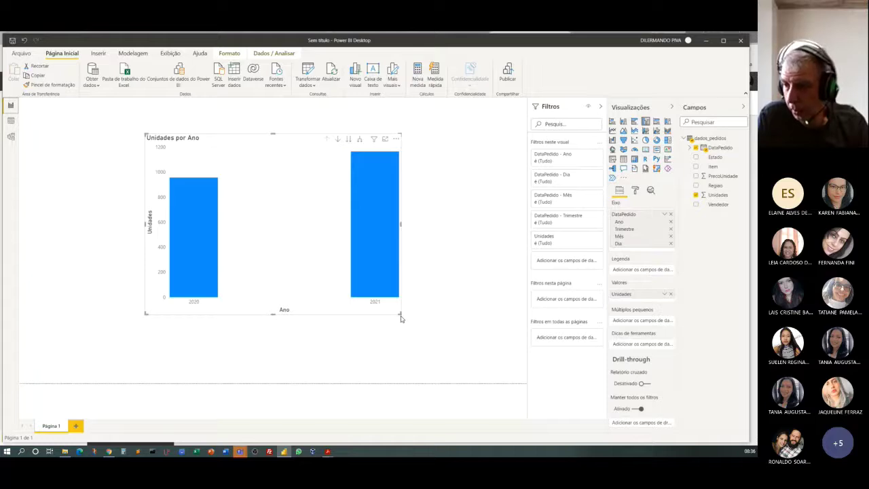
- Enlarge the column chart further and take it down the date hierarchy from year to quarter and month
left_click_drag(400, 313, 481, 366)
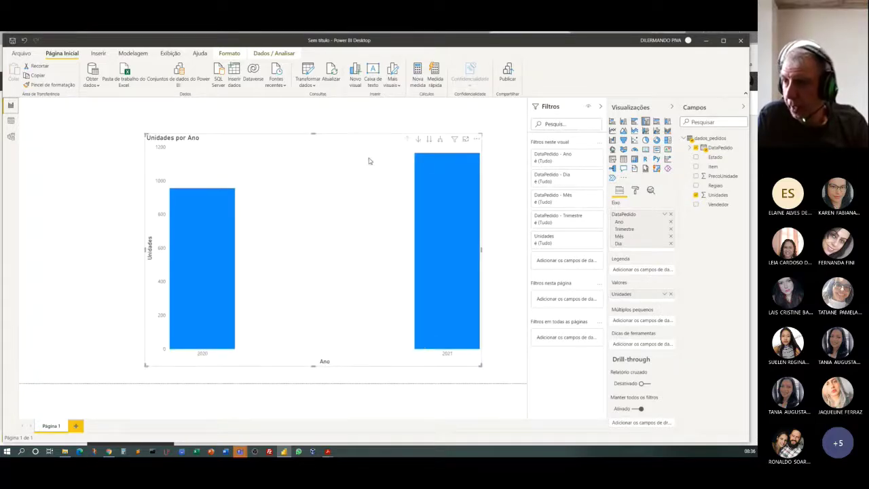
left_click(419, 139)
left_click(429, 139)
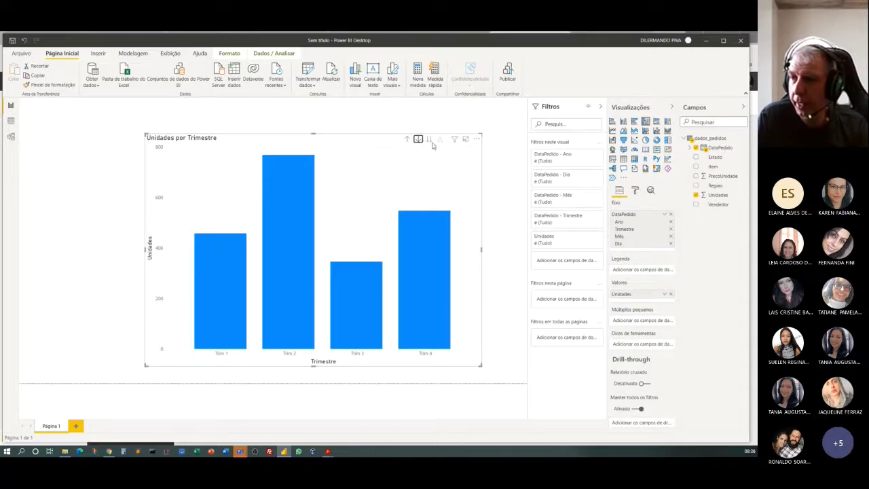
left_click(430, 141)
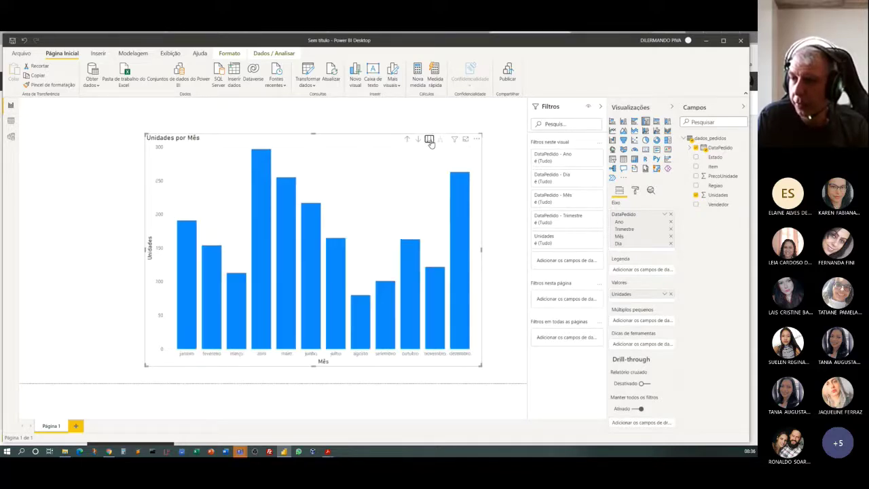
- Drill the chart up to Ano, view the Trimestre level once more, and return to Ano
left_click(409, 140)
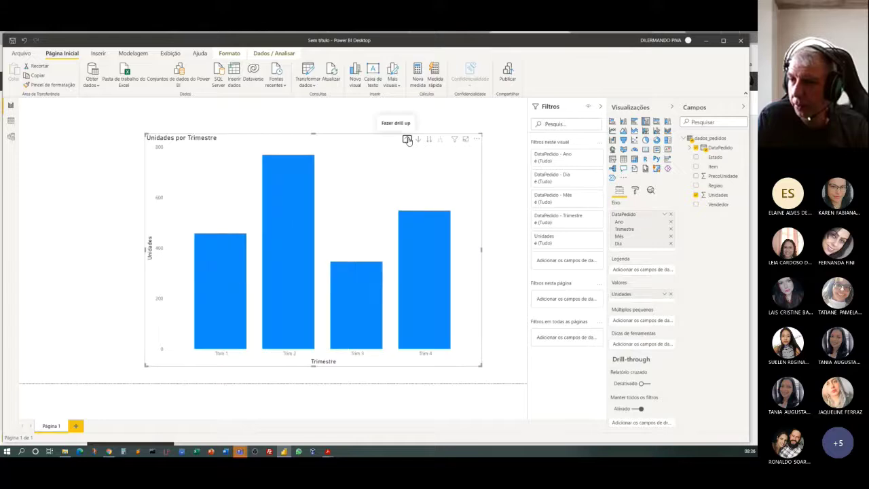
left_click(408, 140)
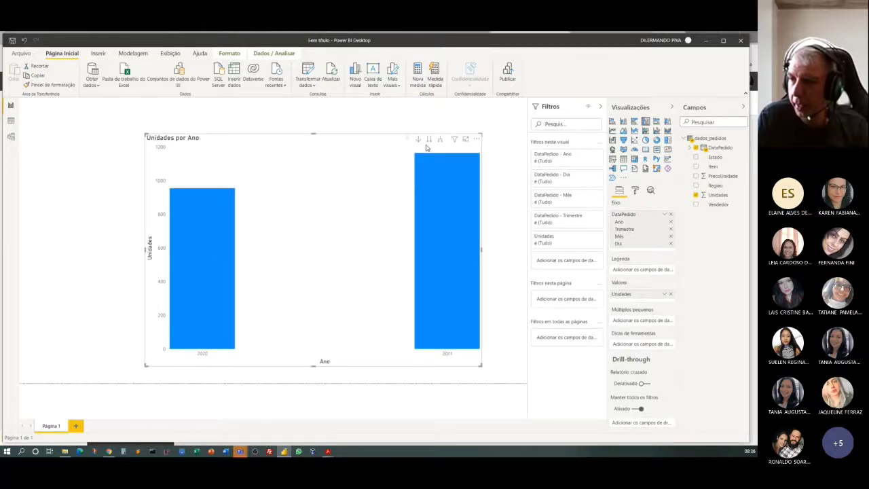
left_click(429, 141)
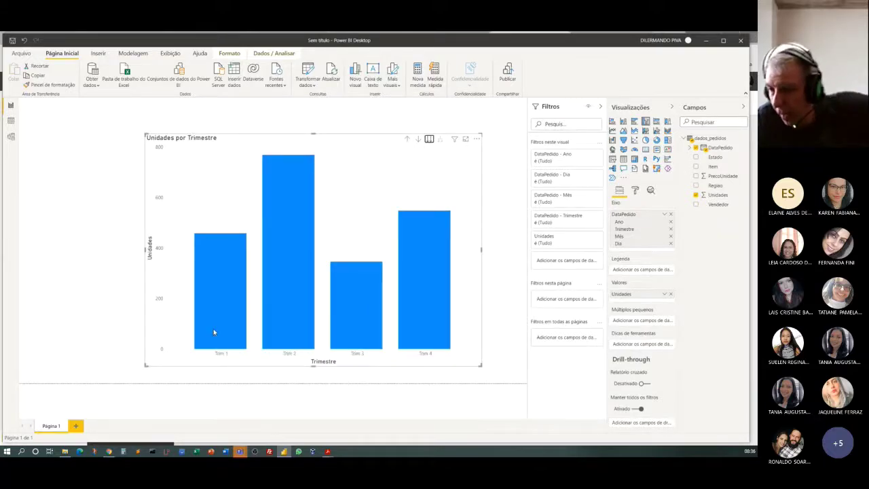
left_click(408, 140)
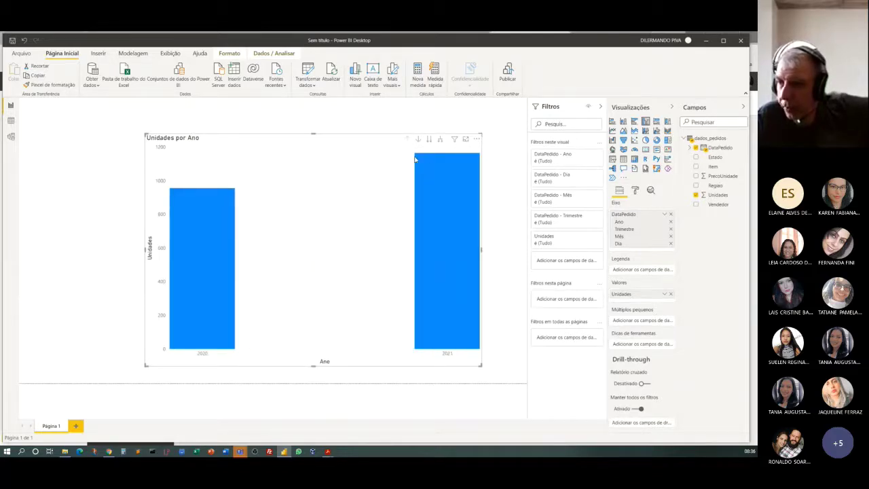
- Step the chart through the Trimestre, Mês and Dia levels of the date hierarchy and examine the daily columns
left_click(429, 140)
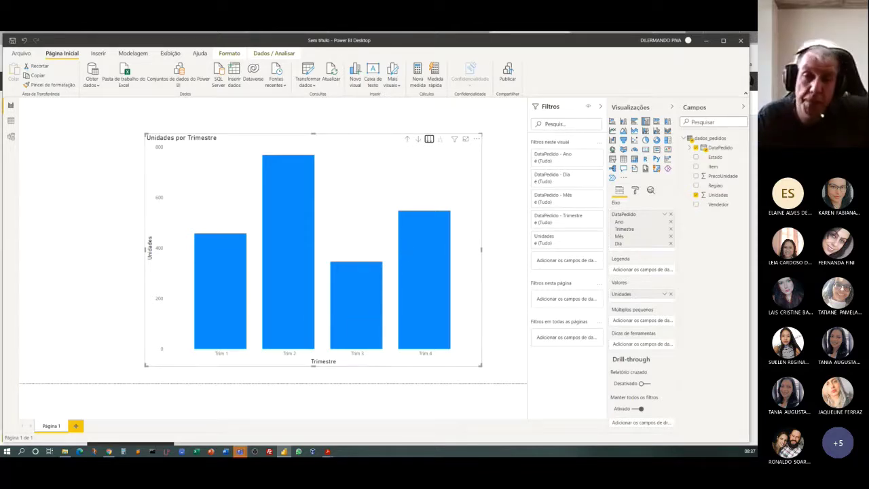
left_click(430, 140)
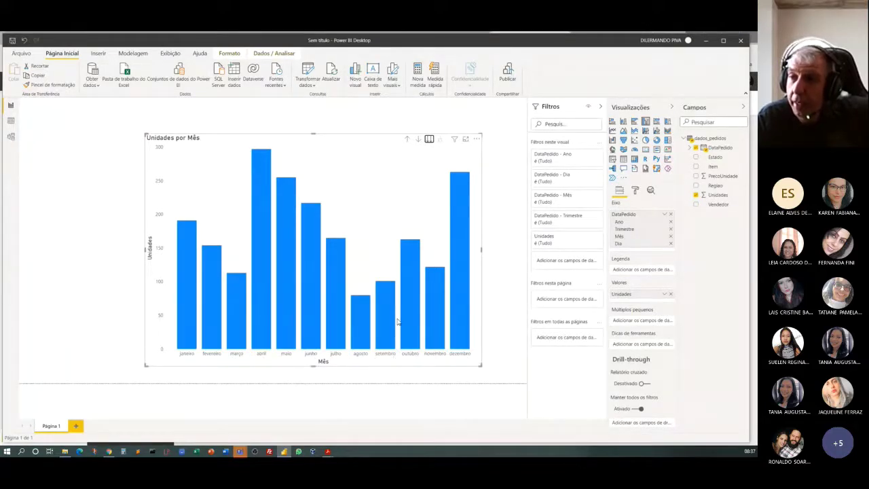
left_click(430, 140)
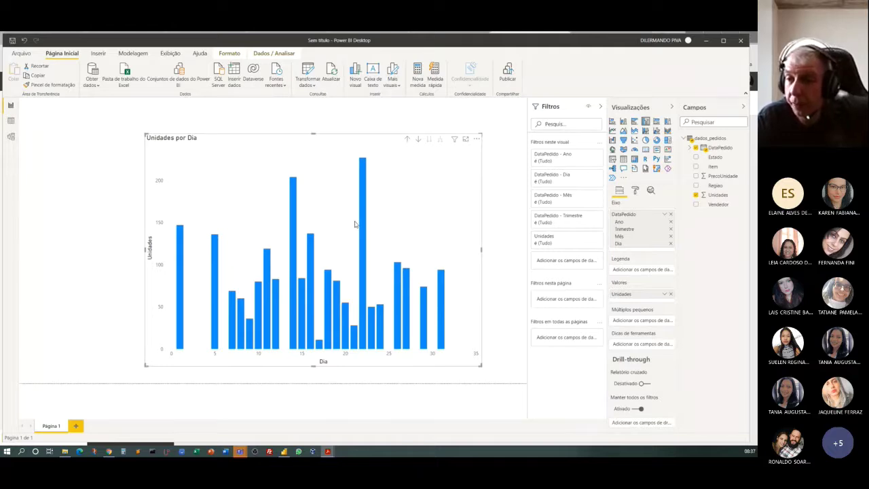
mouse_move(361, 219)
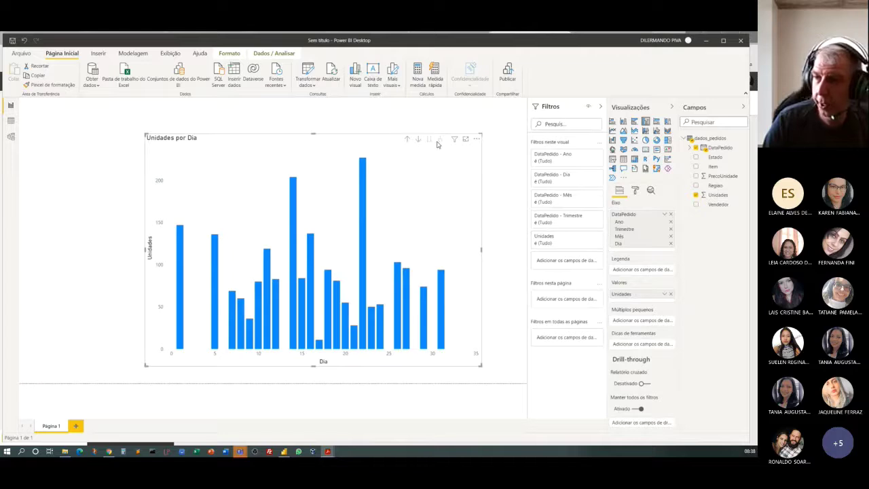
- Compare the month and day levels of the chart and drill back up to the Ano level
left_click(407, 139)
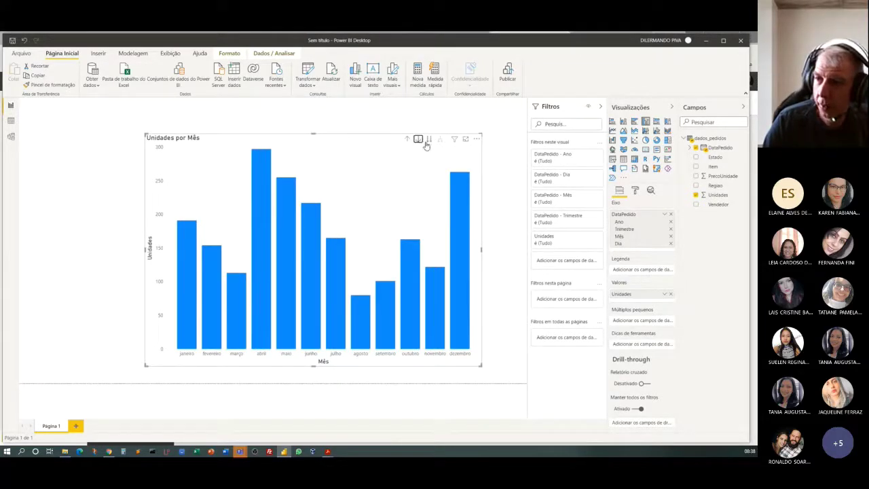
left_click(428, 140)
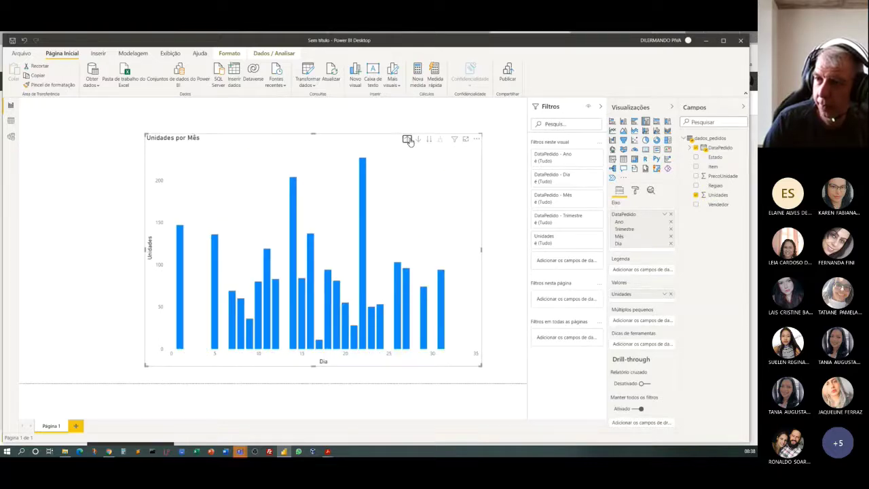
left_click(407, 139)
left_click(409, 140)
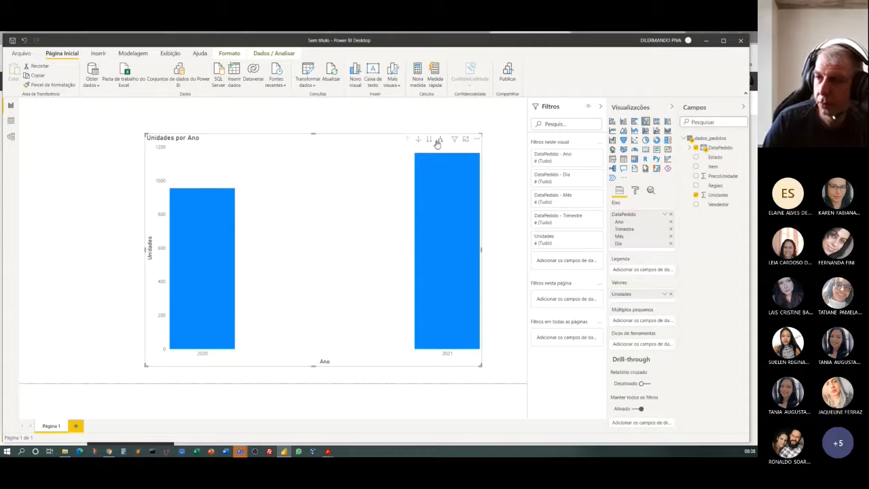
- Show the chart at the Mês level and move it closer to the page's upper-left corner
left_click(429, 139)
left_click(428, 139)
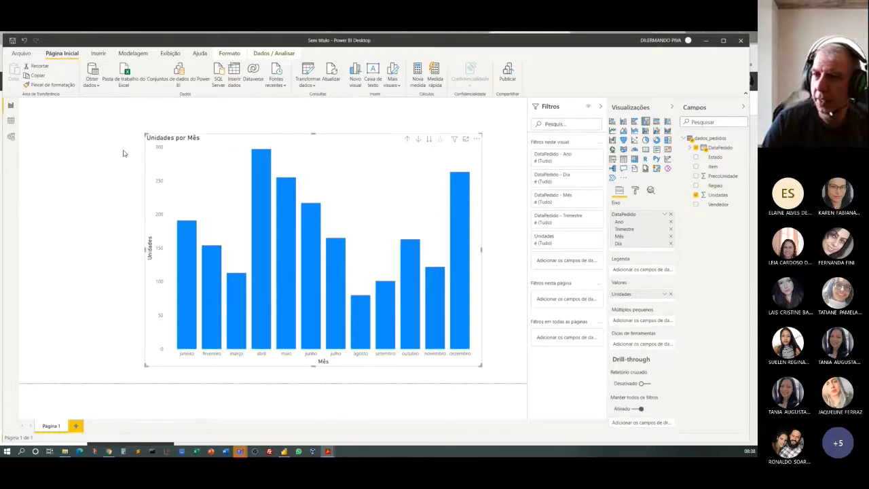
left_click_drag(218, 156, 174, 136)
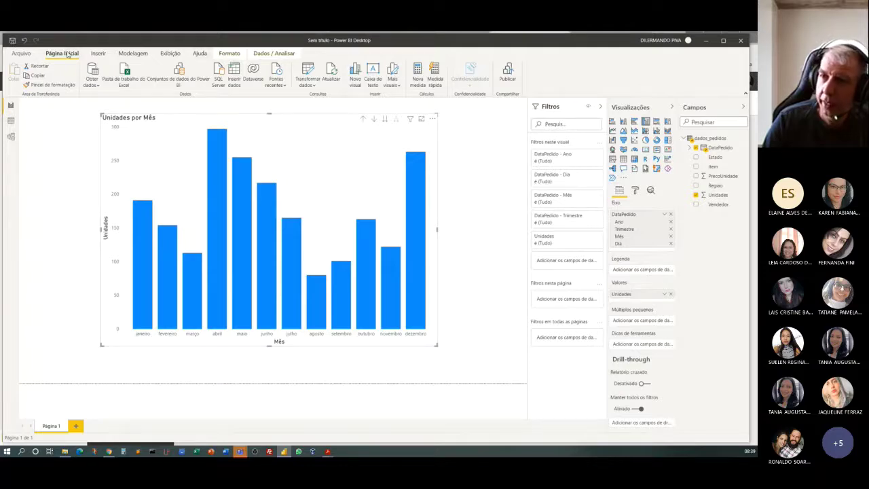
- Use the chart's data analysis drill actions to drill up from month to the Ano level
left_click(269, 57)
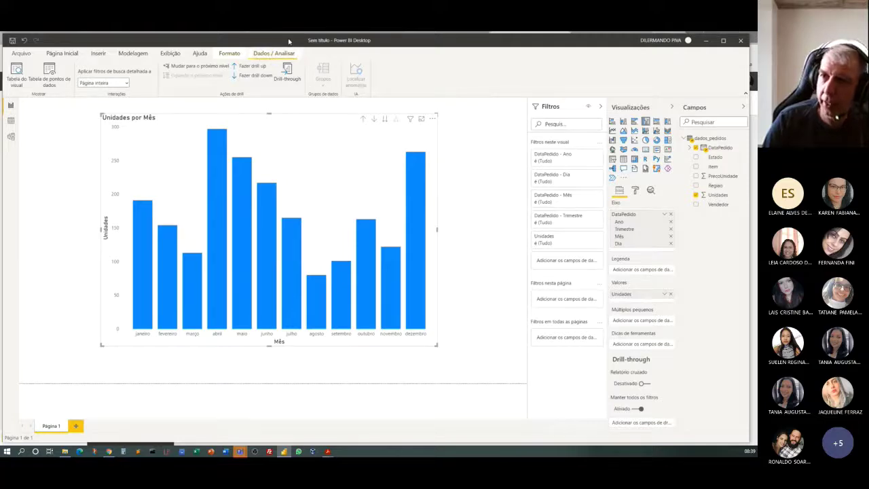
left_click(252, 66)
left_click(252, 66)
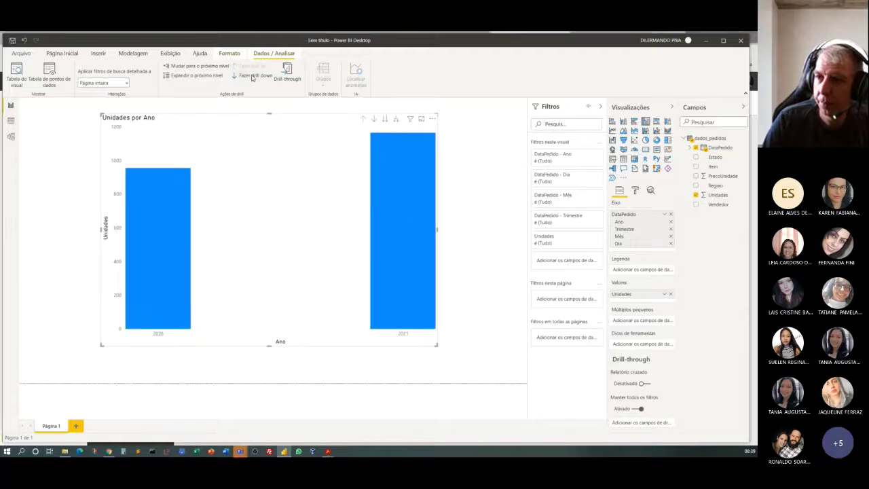
- Toggle drill-down mode on and off for the yearly Unidades chart
left_click(241, 78)
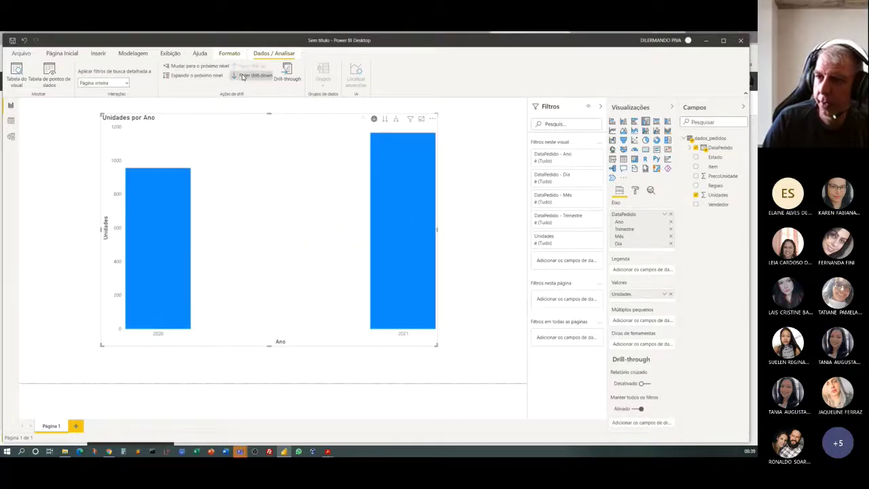
left_click(239, 77)
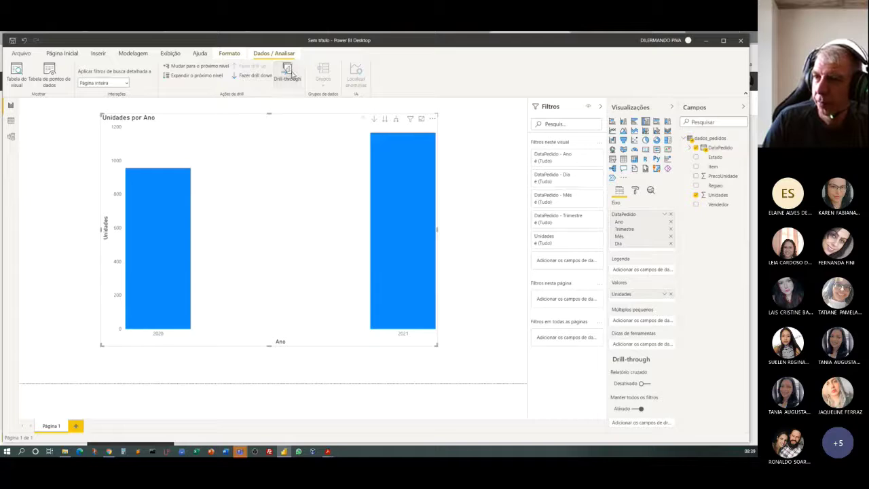
left_click(232, 78)
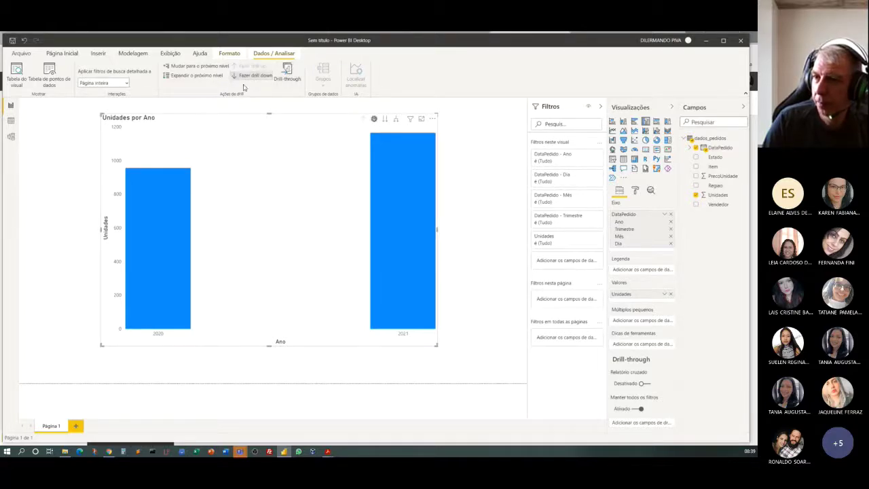
left_click(374, 119)
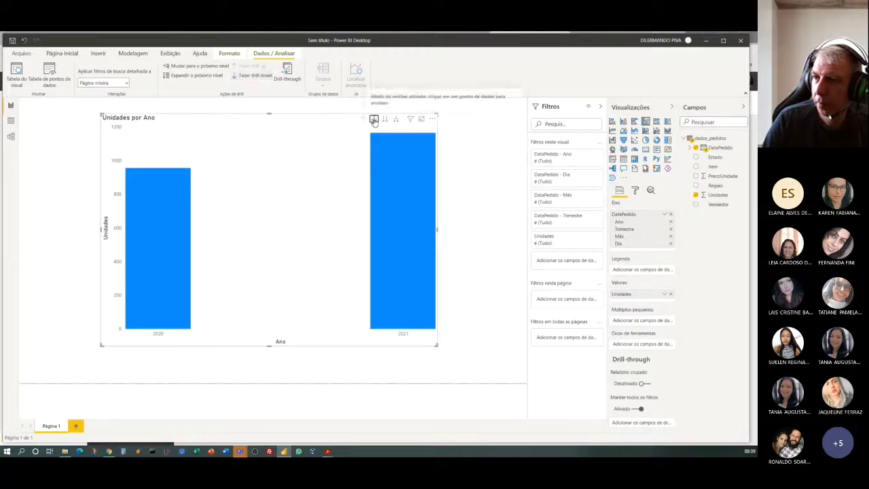
left_click(374, 120)
left_click(373, 120)
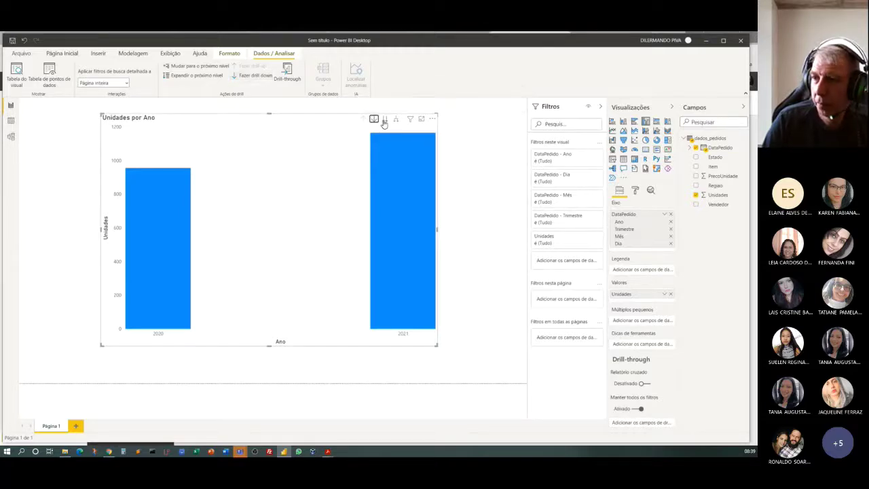
- Advance the whole chart through the date hierarchy to the Dia level
left_click(385, 120)
left_click(384, 120)
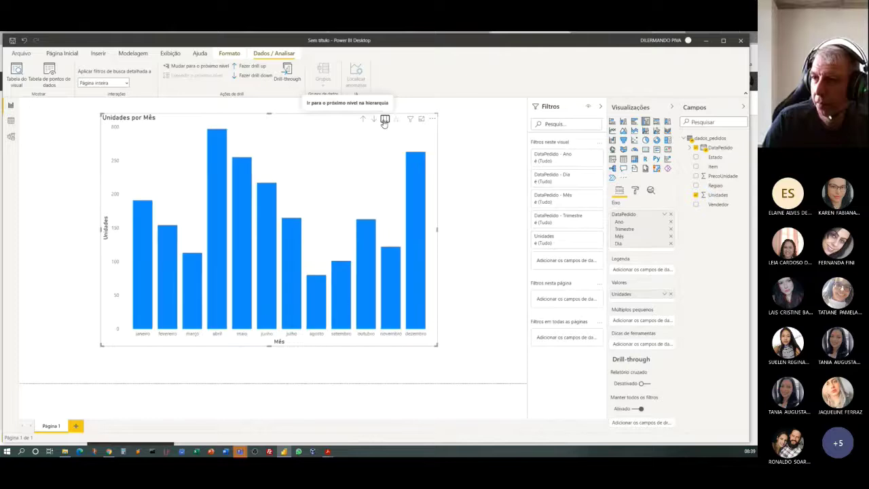
left_click(384, 120)
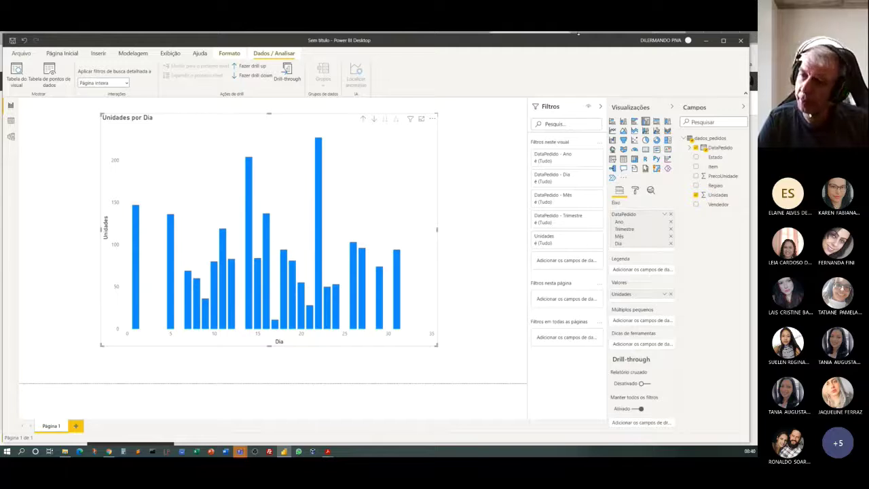
- Close the Unidades report and save it as PrimeiraAulaPBI, a Power BI file, in the Aula16 folder
left_click(744, 41)
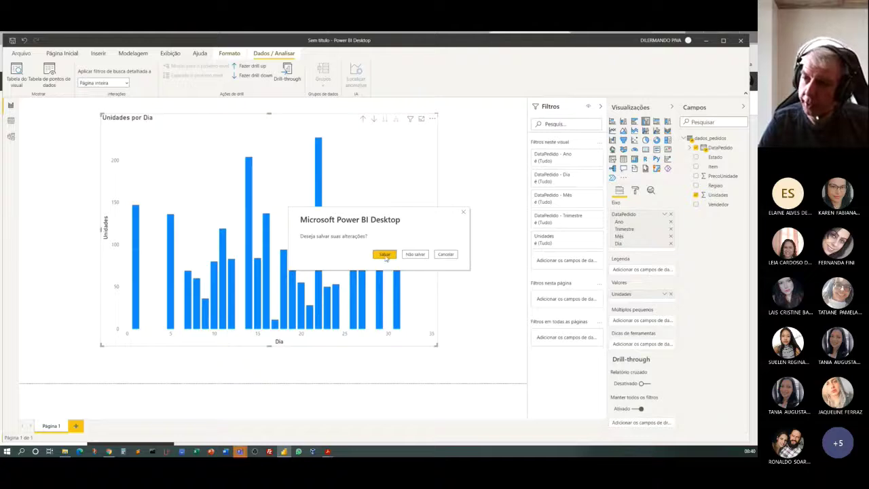
left_click(385, 255)
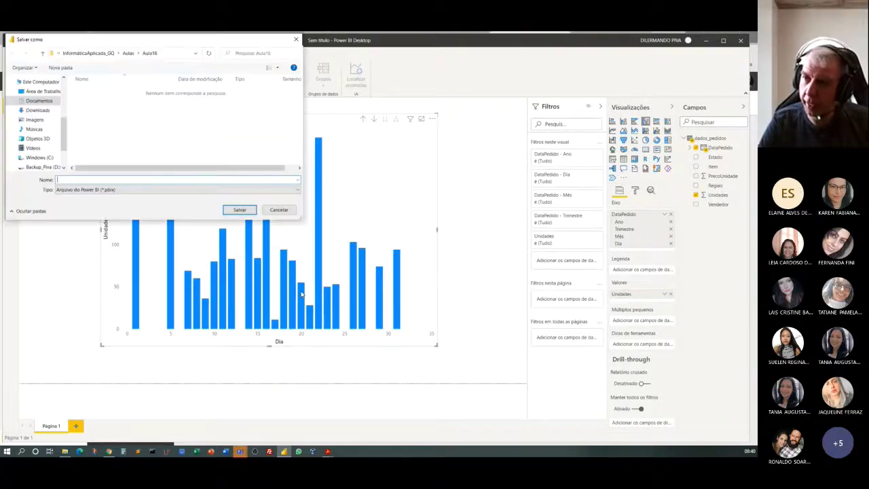
left_click_drag(155, 38, 333, 62)
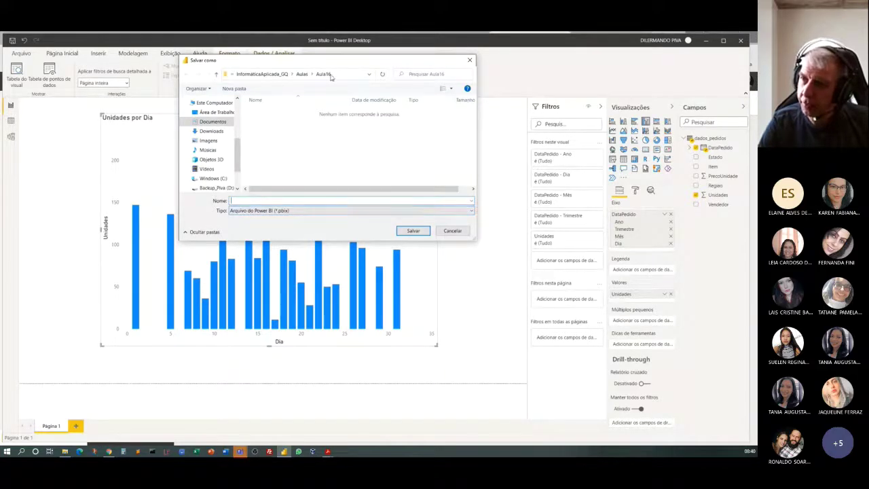
left_click(257, 200)
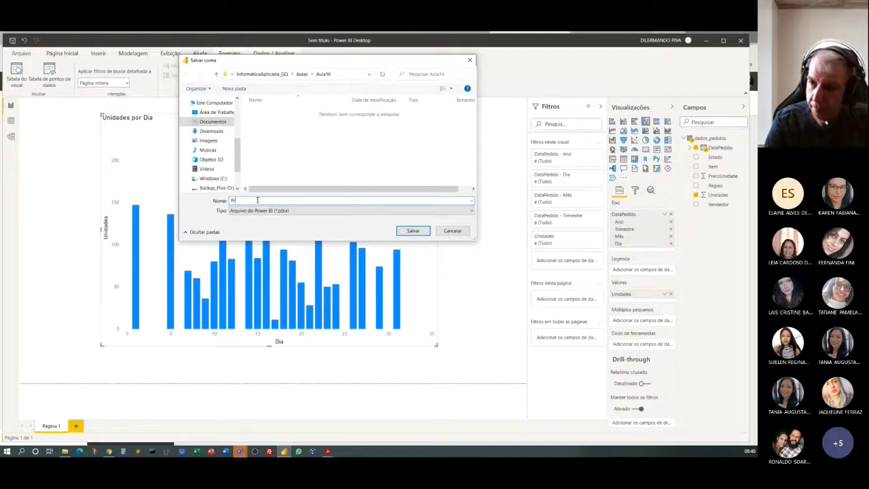
type("PrimeiraAulaPBI")
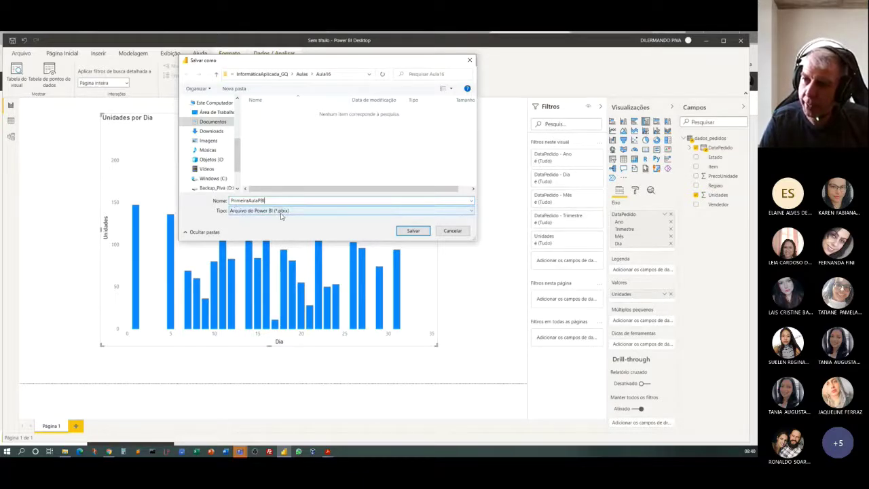
left_click(411, 231)
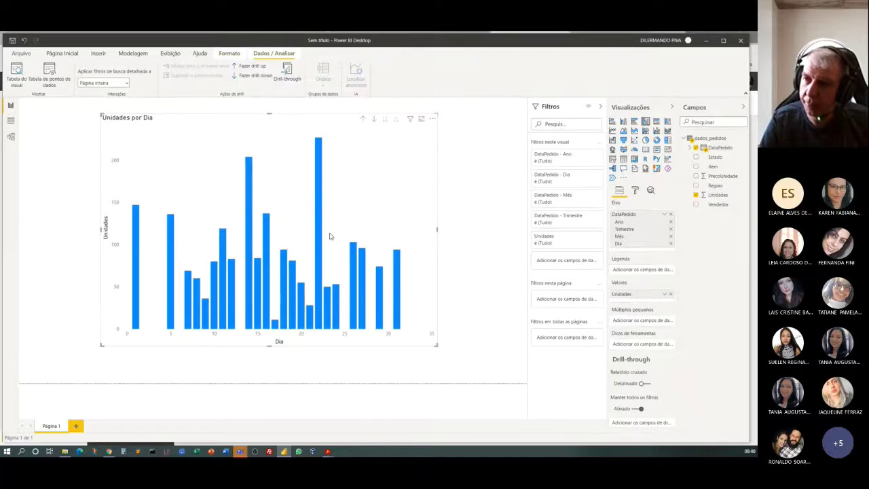
- Reopen the recent report PrimeiraAulaPBI.pbix in Power BI Desktop and close it again, saving the changes
key("alt+Tab")
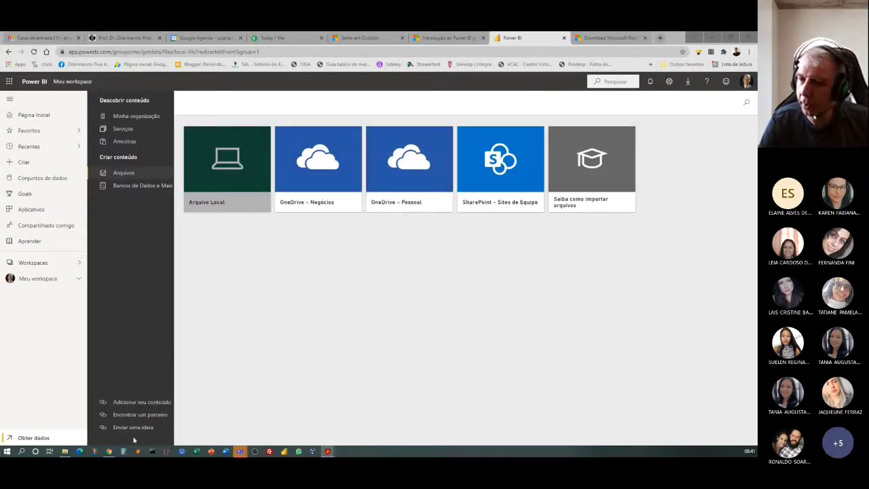
left_click(284, 451)
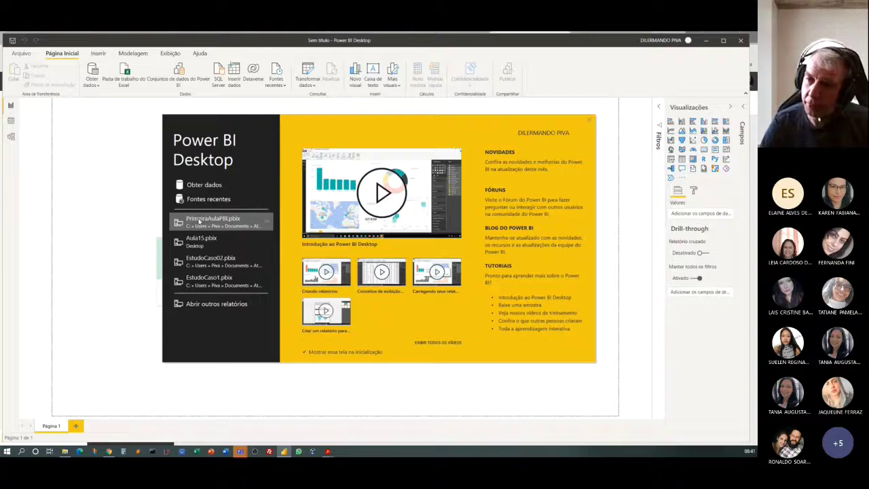
left_click(202, 221)
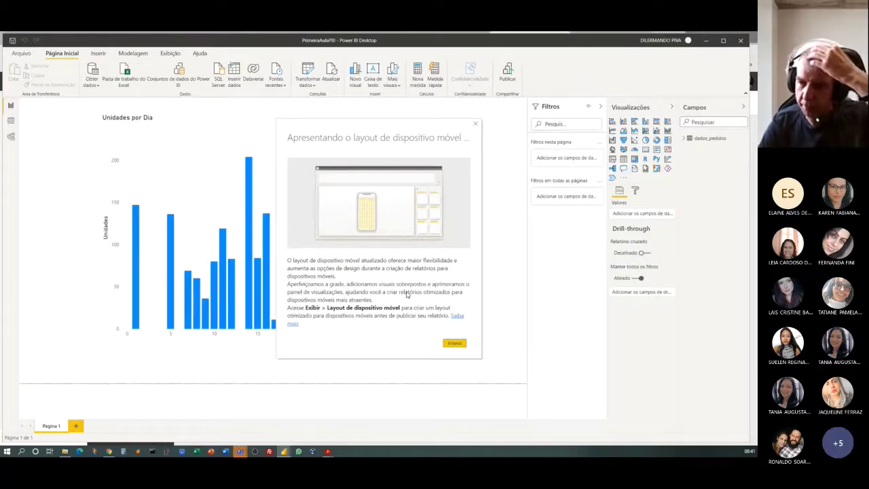
left_click(456, 343)
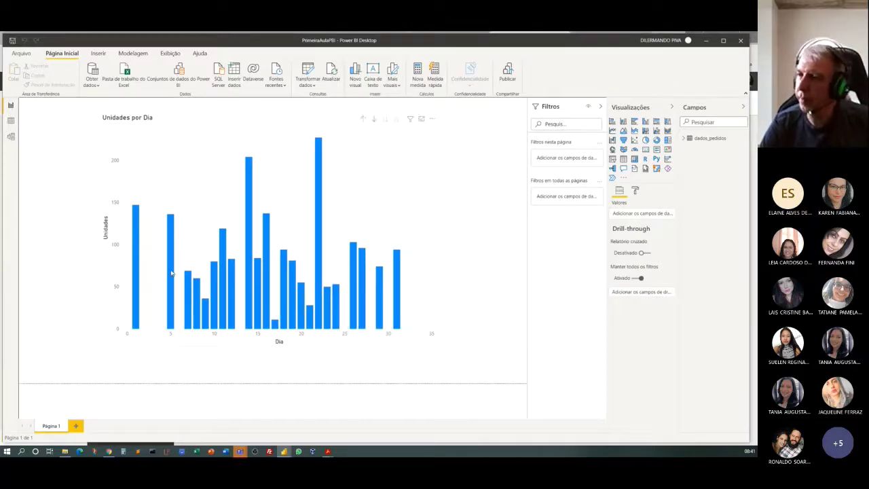
left_click(742, 42)
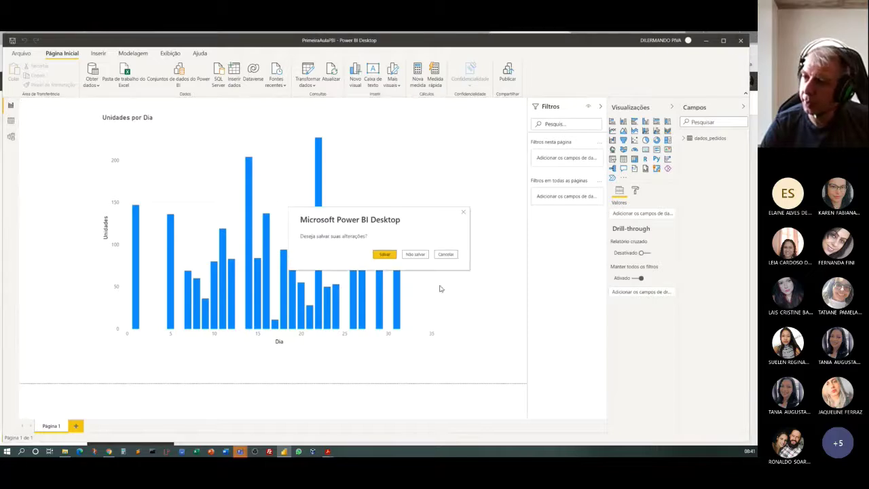
left_click(385, 255)
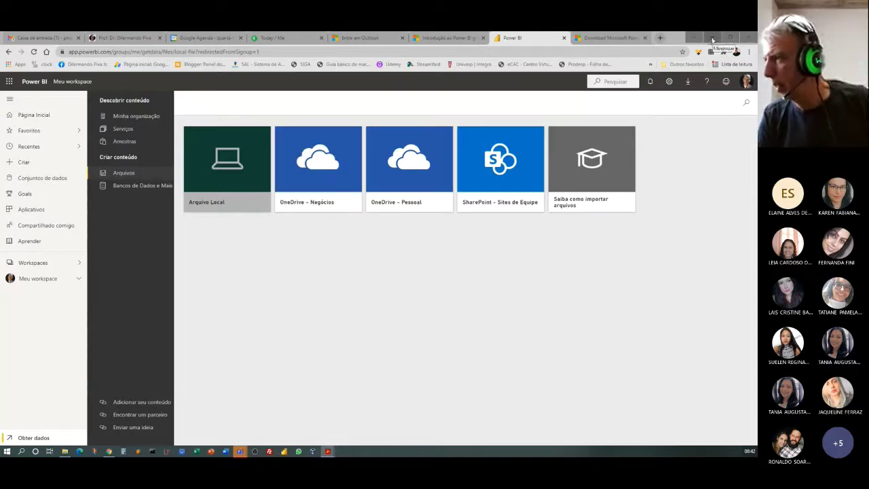
- Minimize the browser and bring the Power BI Desktop Workflow diagram into view in the Roteiro Aula 16 A PDF in Acrobat Reader
left_click(712, 40)
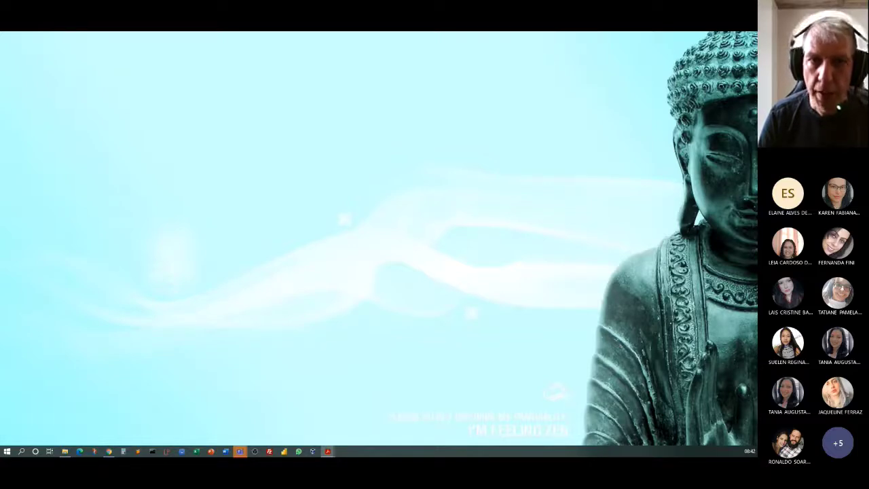
left_click_drag(0, 44, 386, 71)
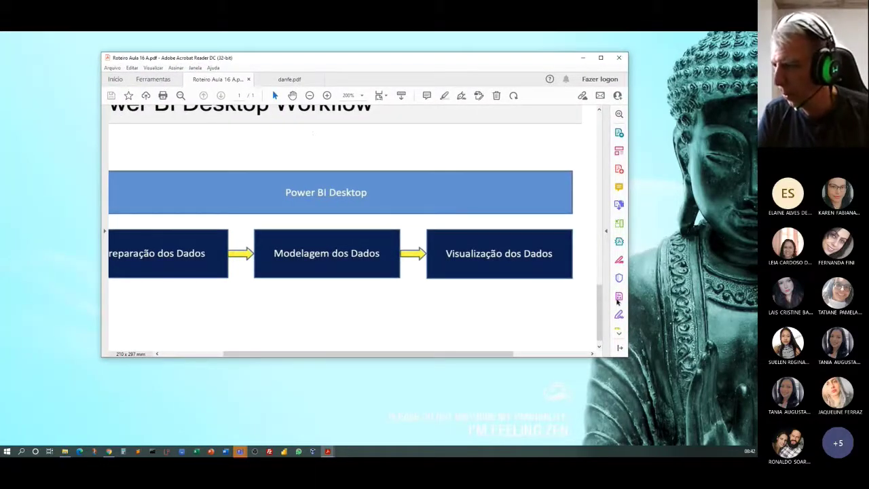
left_click_drag(600, 312, 601, 306)
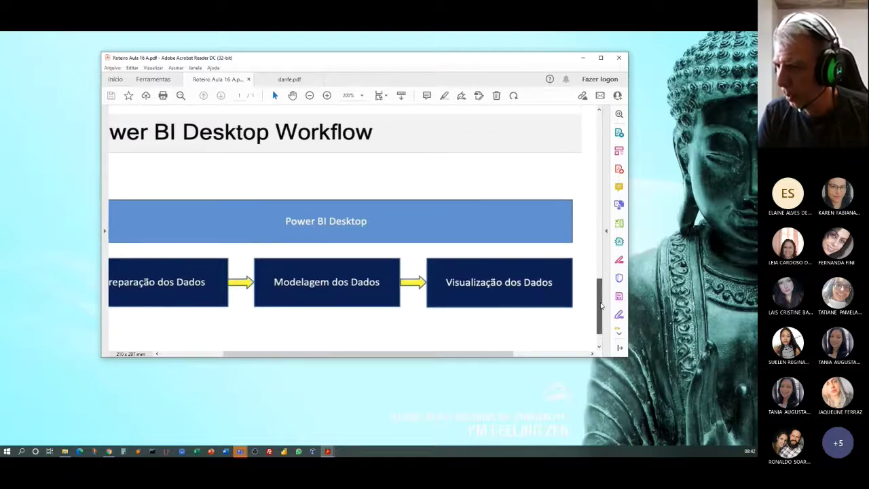
left_click_drag(389, 353, 373, 355)
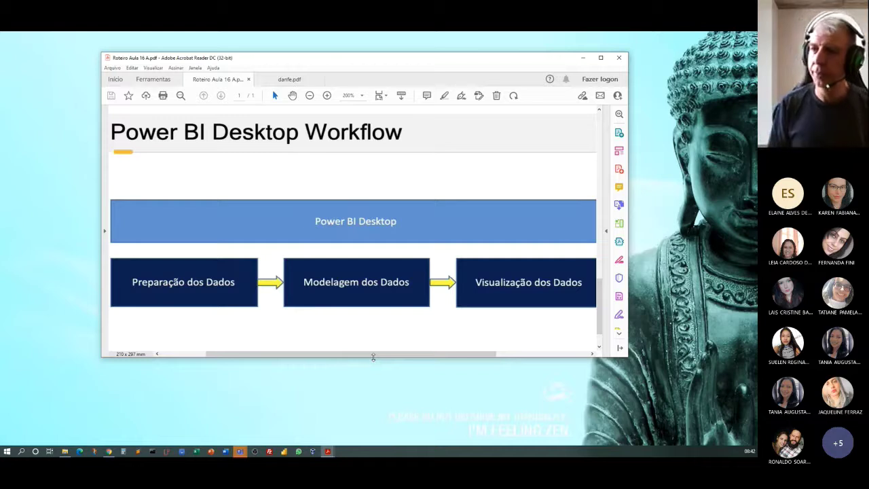